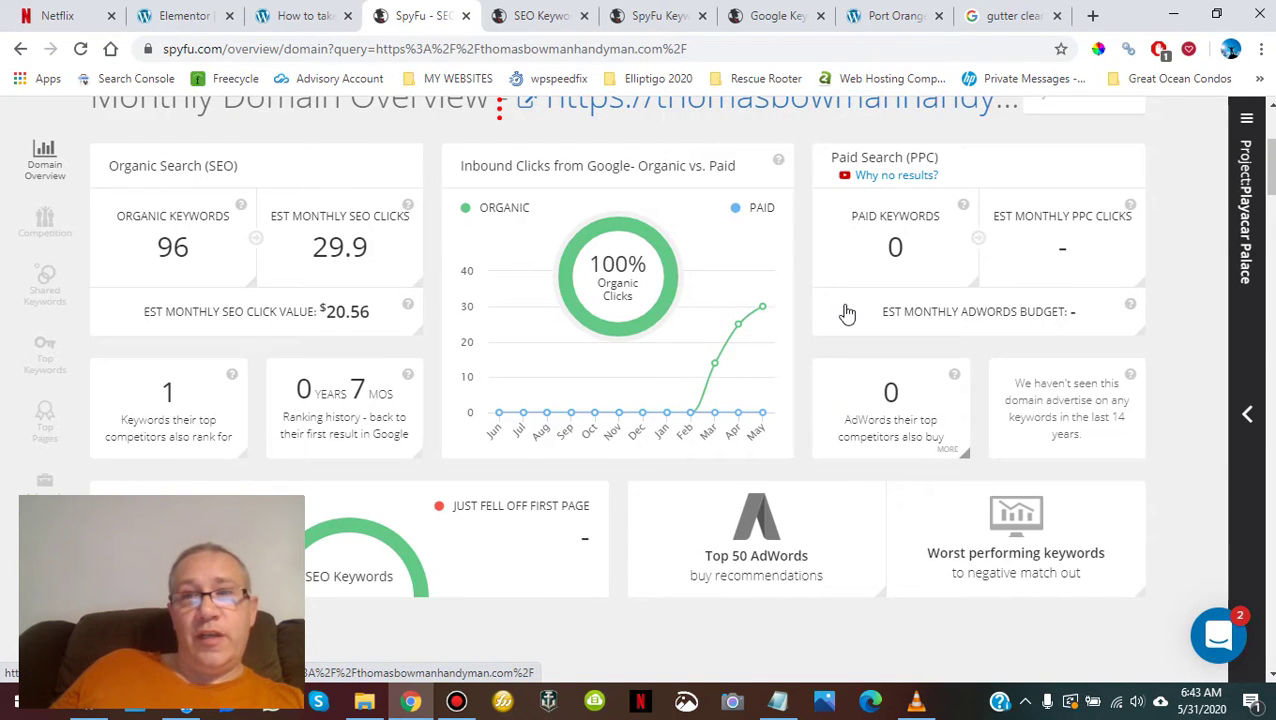
# - Review the introduction and local cleaning section of the handyman site's Port Orange gutter cleaning and repair page
pyautogui.click(898, 18)
pyautogui.scroll(-4, 690, 310)
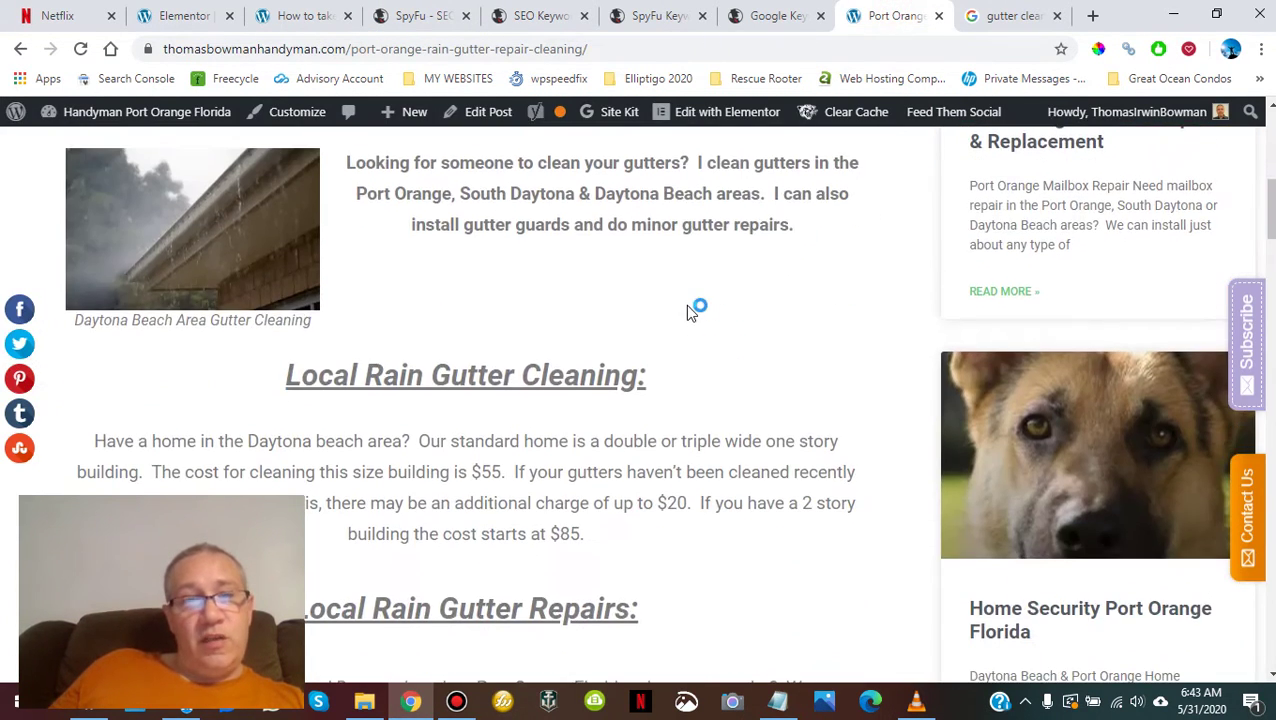
pyautogui.scroll(2, 705, 400)
pyautogui.scroll(-1, 712, 427)
pyautogui.scroll(1, 711, 419)
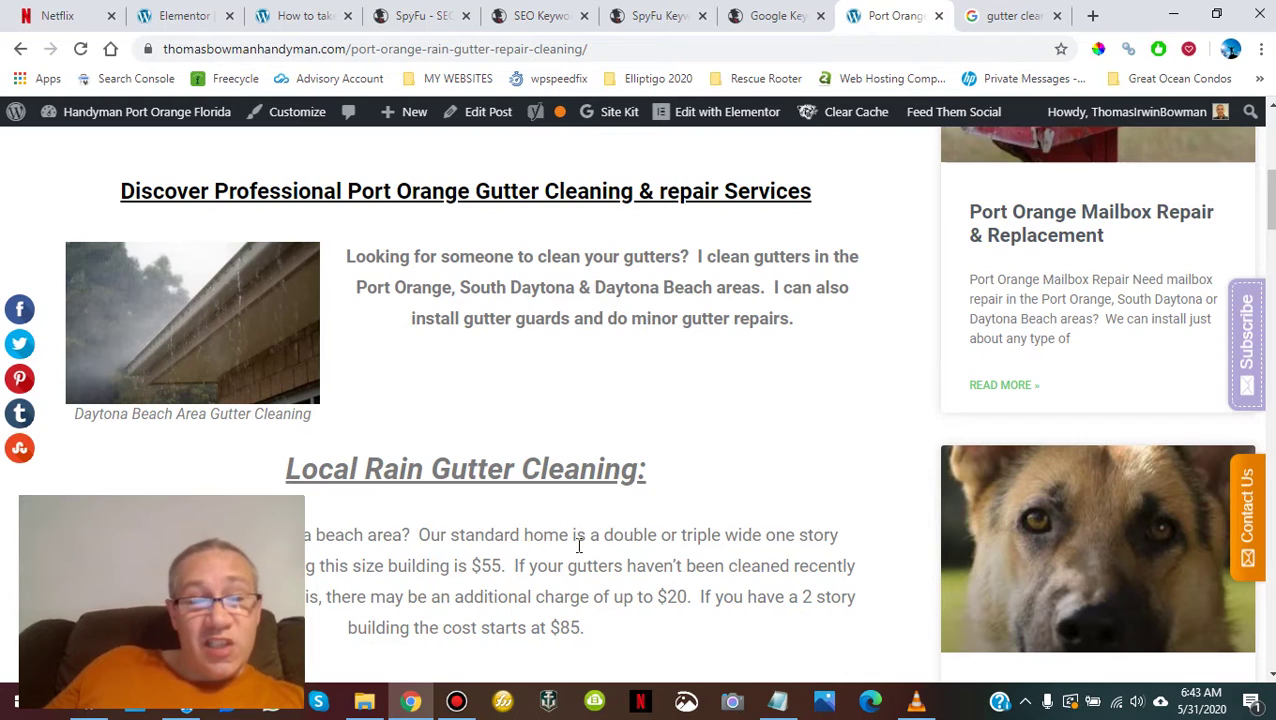
# - Bring up SpyFu's SEO Keywords report for the handyman site and examine its most valuable keywords
pyautogui.click(290, 15)
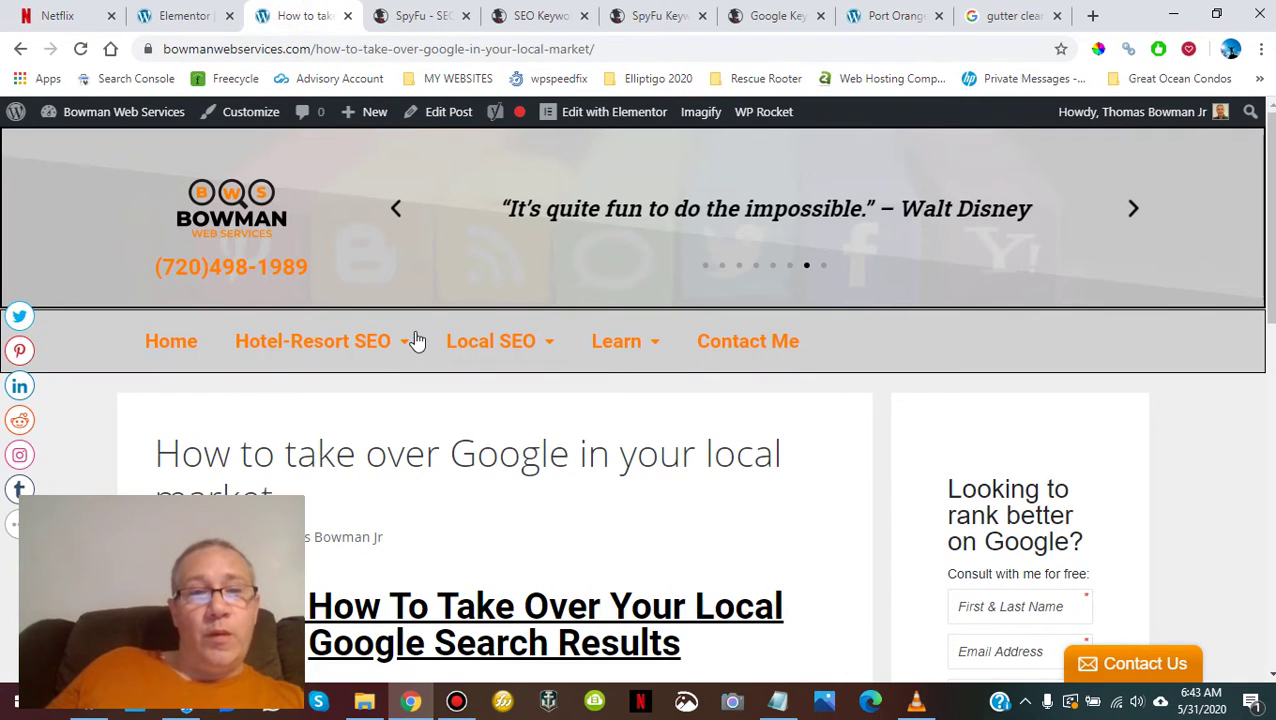
pyautogui.moveTo(418, 339)
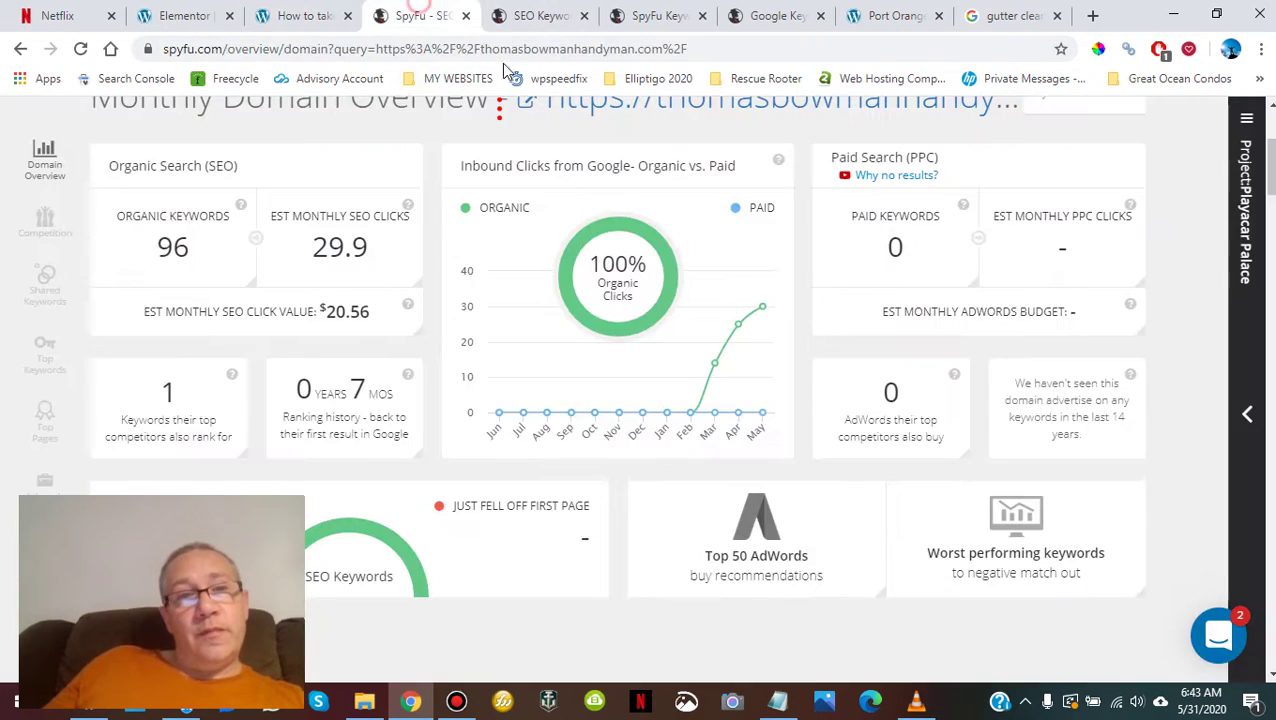
pyautogui.click(420, 15)
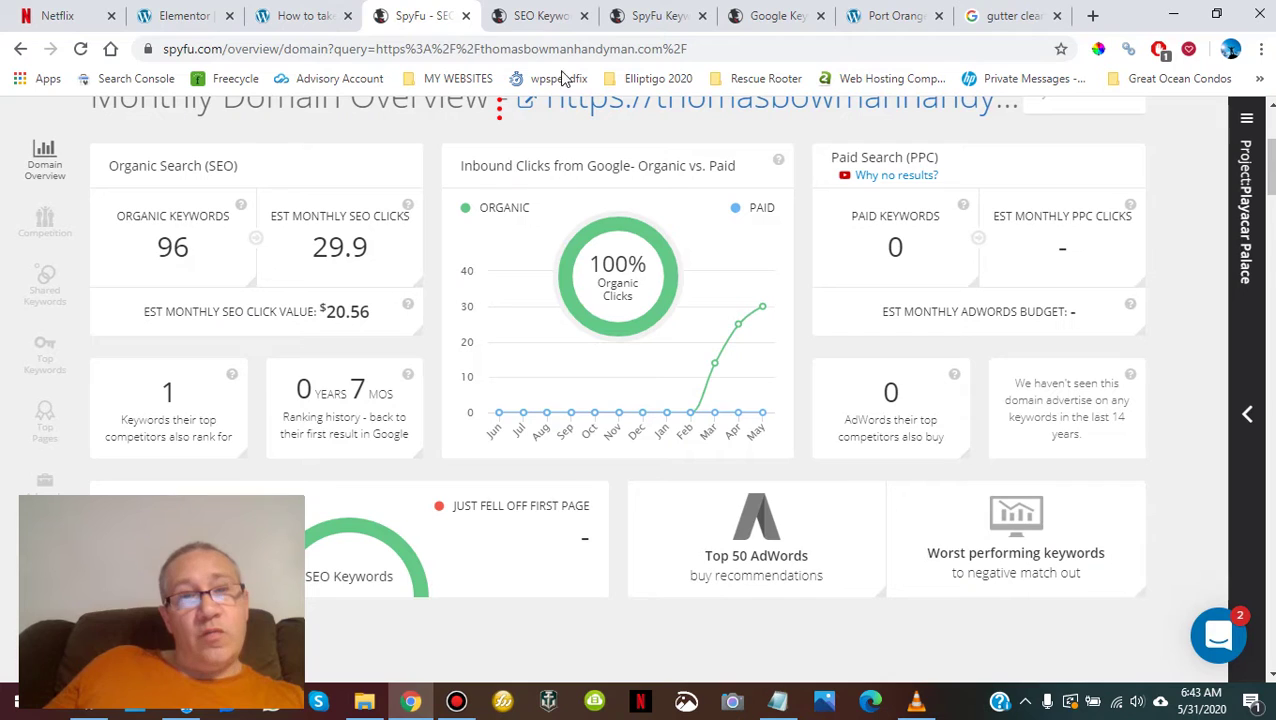
pyautogui.click(540, 15)
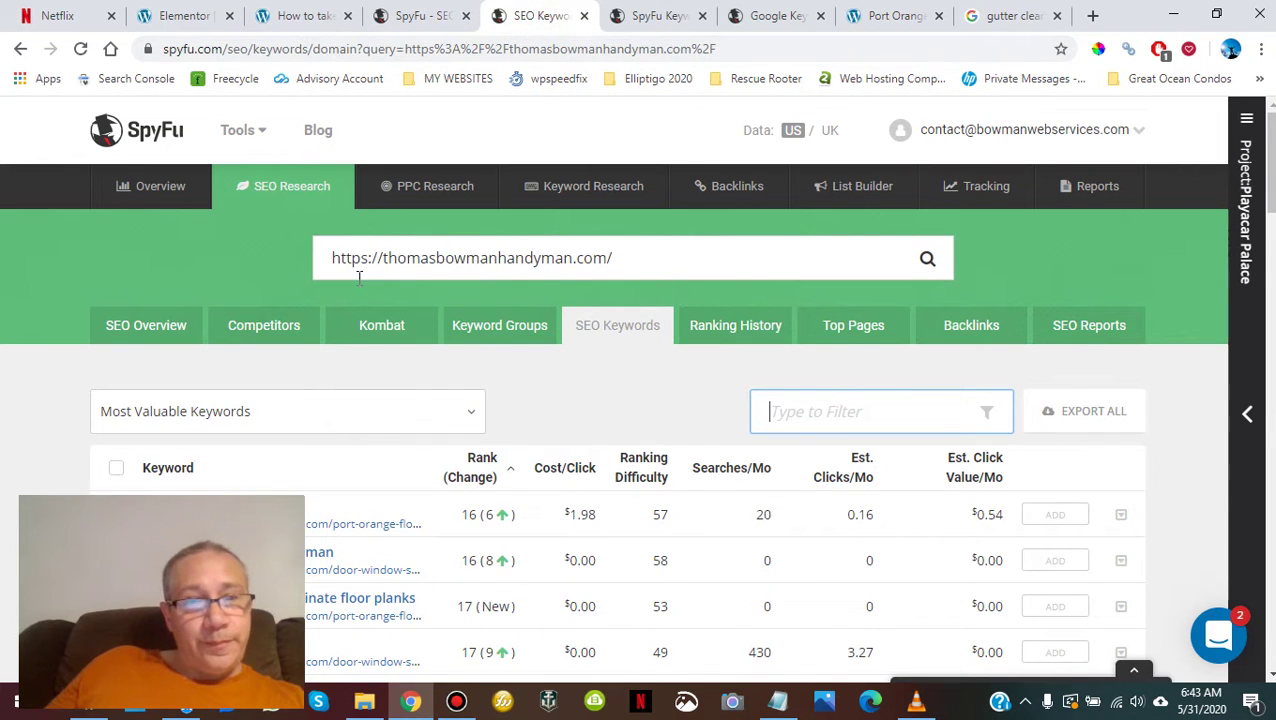
pyautogui.scroll(-2, 358, 278)
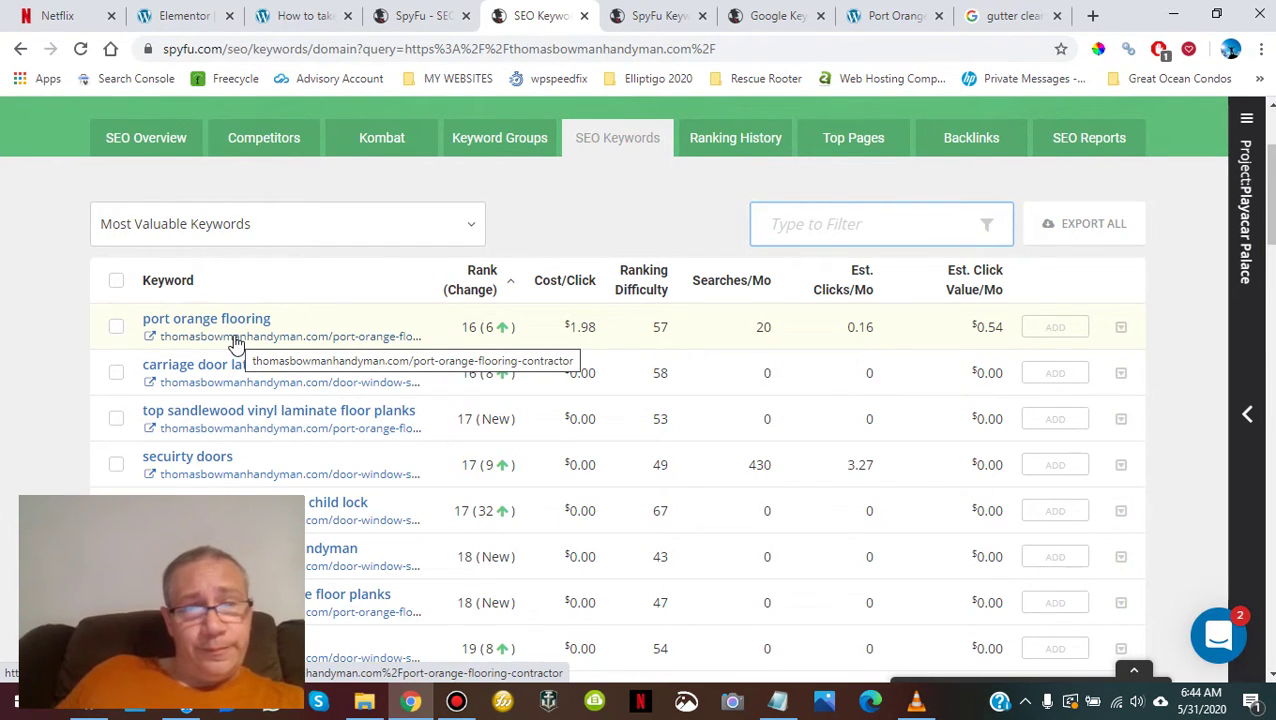
pyautogui.scroll(-2, 185, 336)
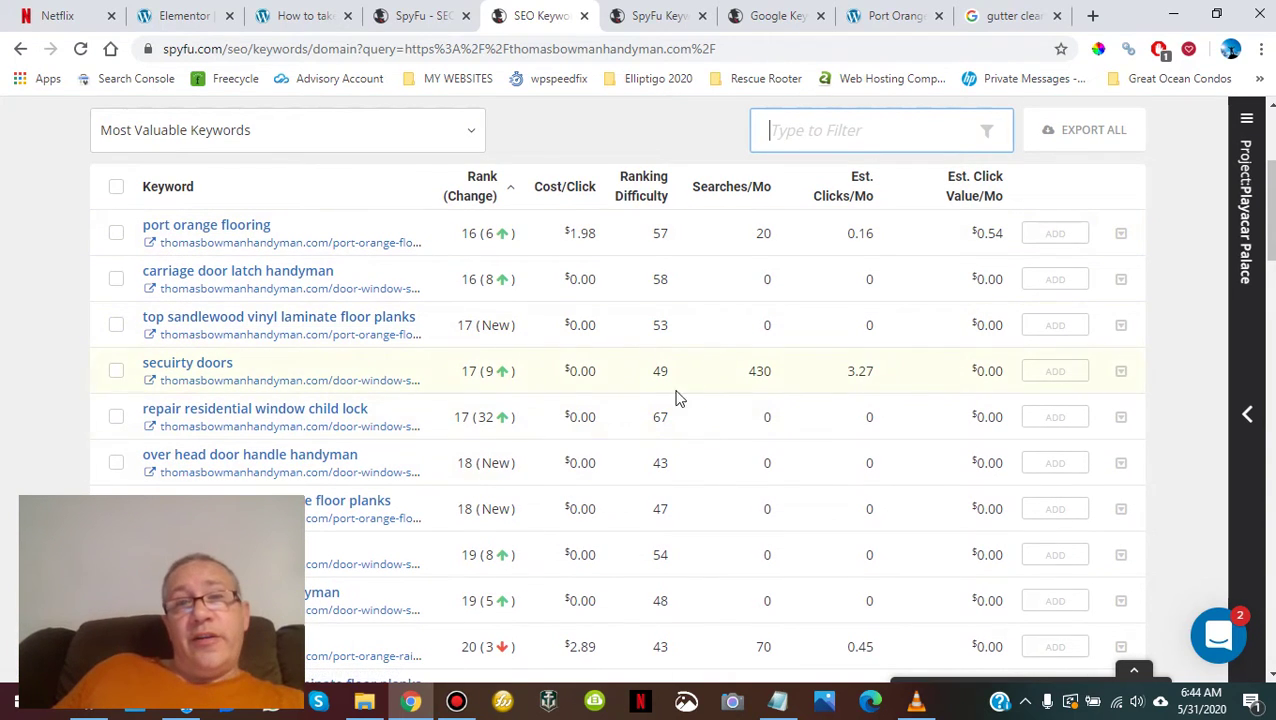
# - Filter the handyman site's SEO keyword list in SpyFu by "gutter"
pyautogui.click(655, 16)
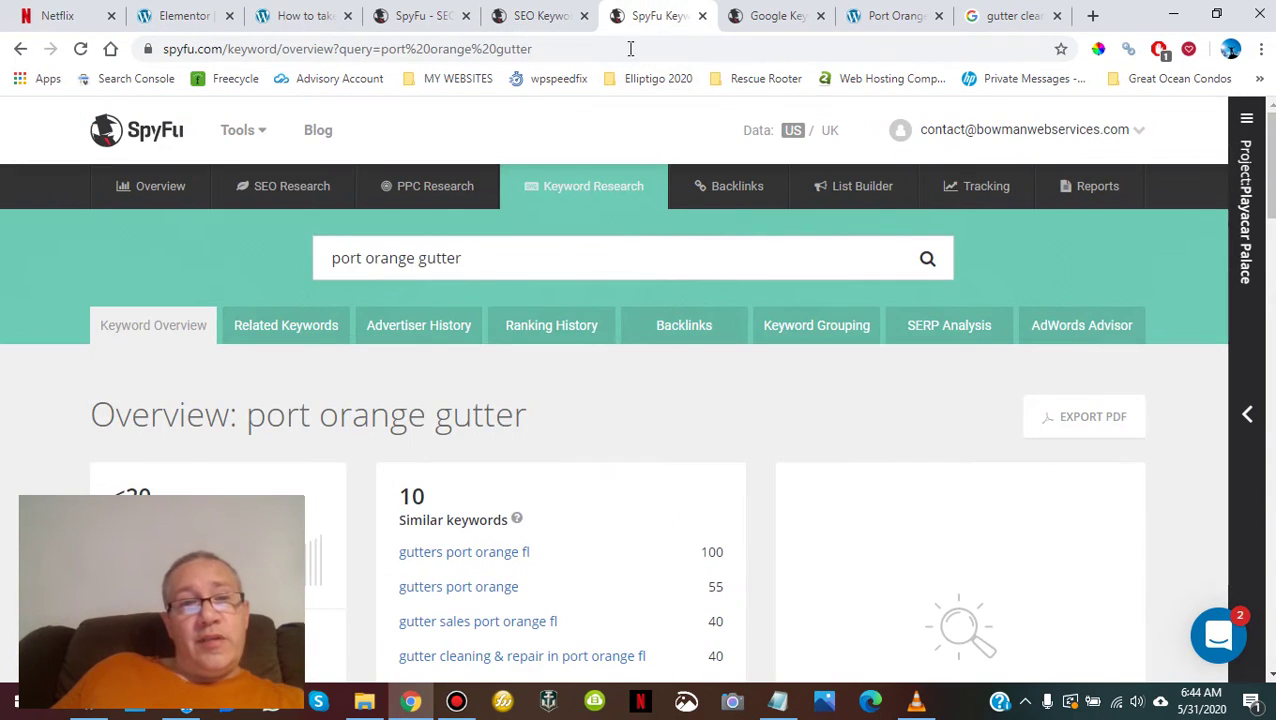
pyautogui.click(535, 16)
pyautogui.scroll(-4, 335, 240)
pyautogui.scroll(-10, 340, 241)
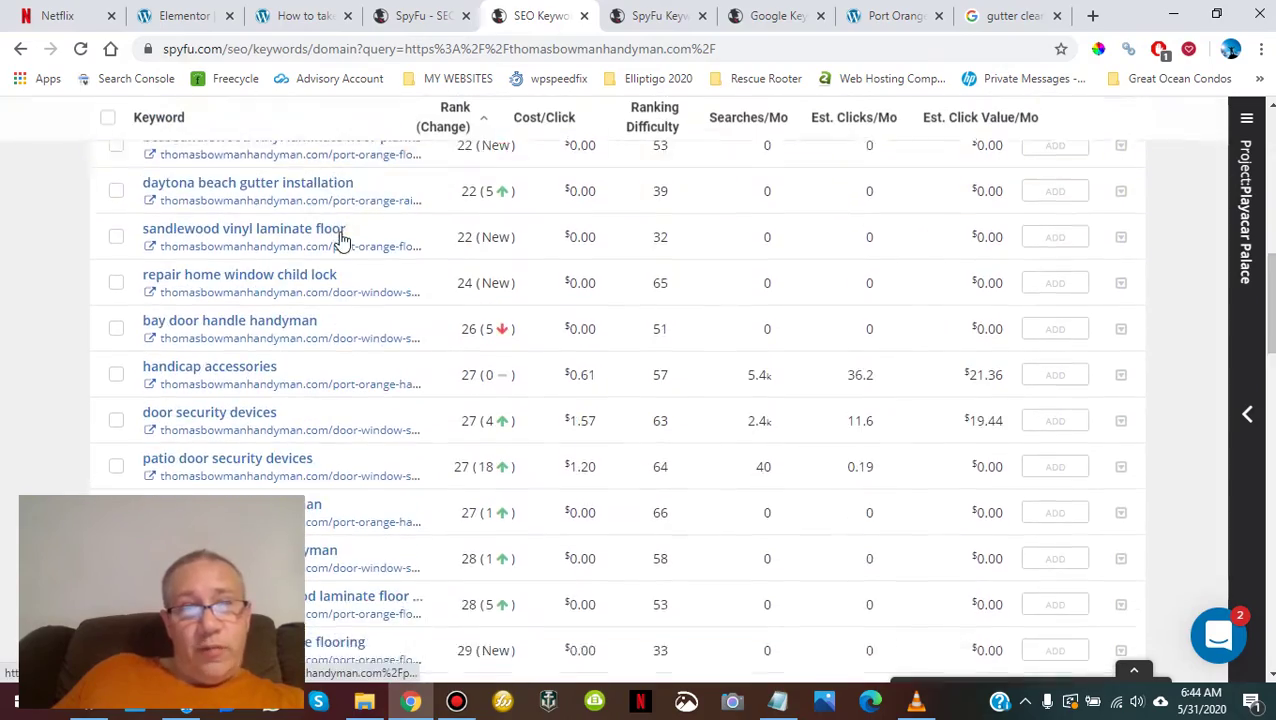
pyautogui.scroll(4, 588, 418)
pyautogui.scroll(12, 588, 418)
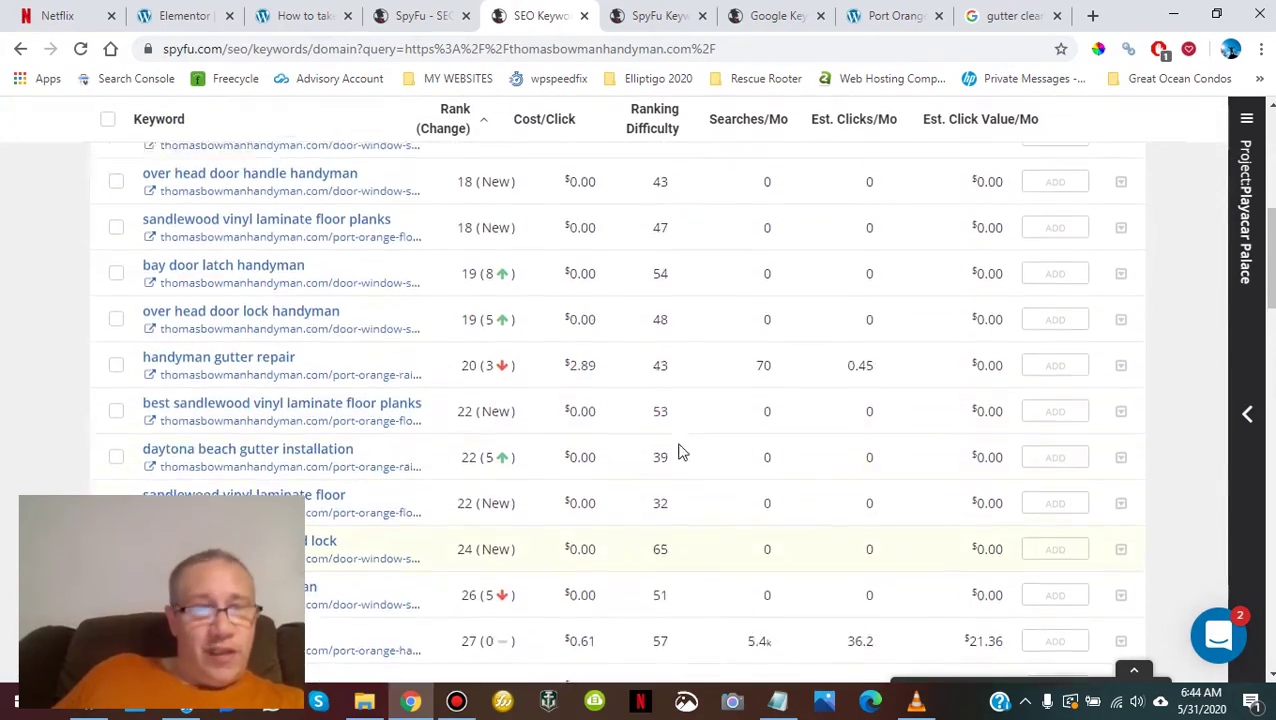
pyautogui.scroll(-1, 475, 453)
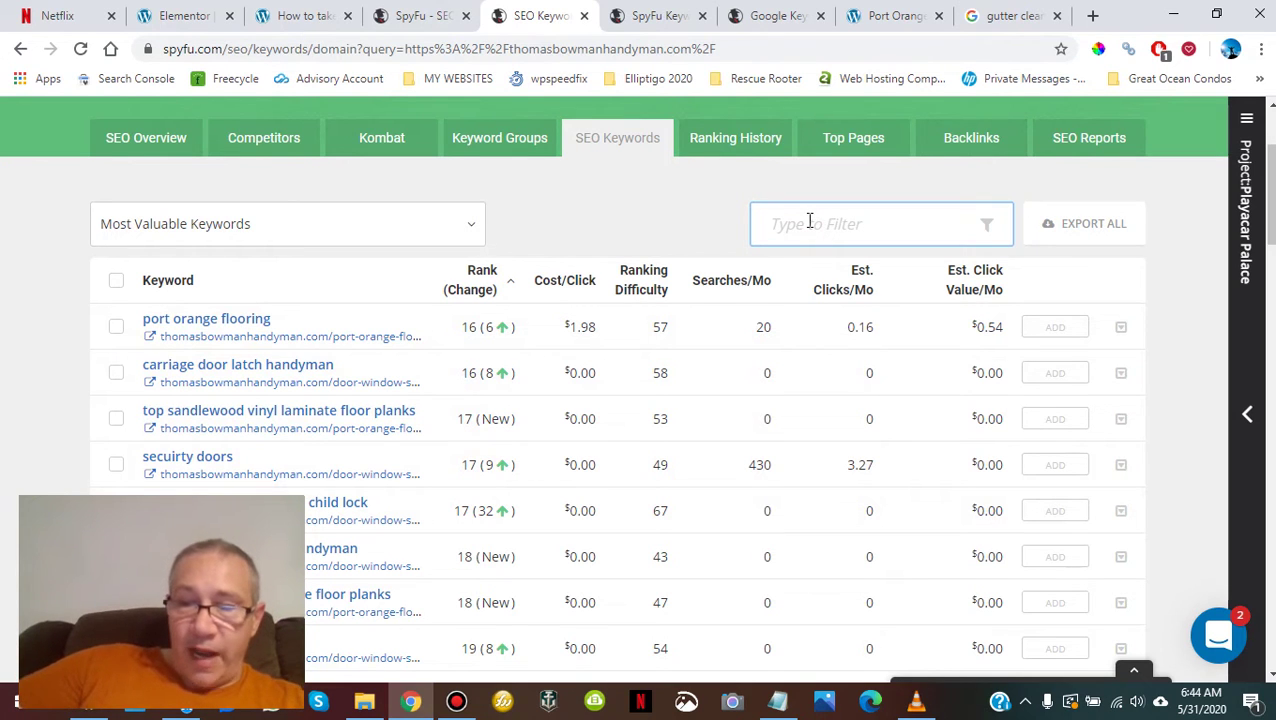
pyautogui.write('gutter')
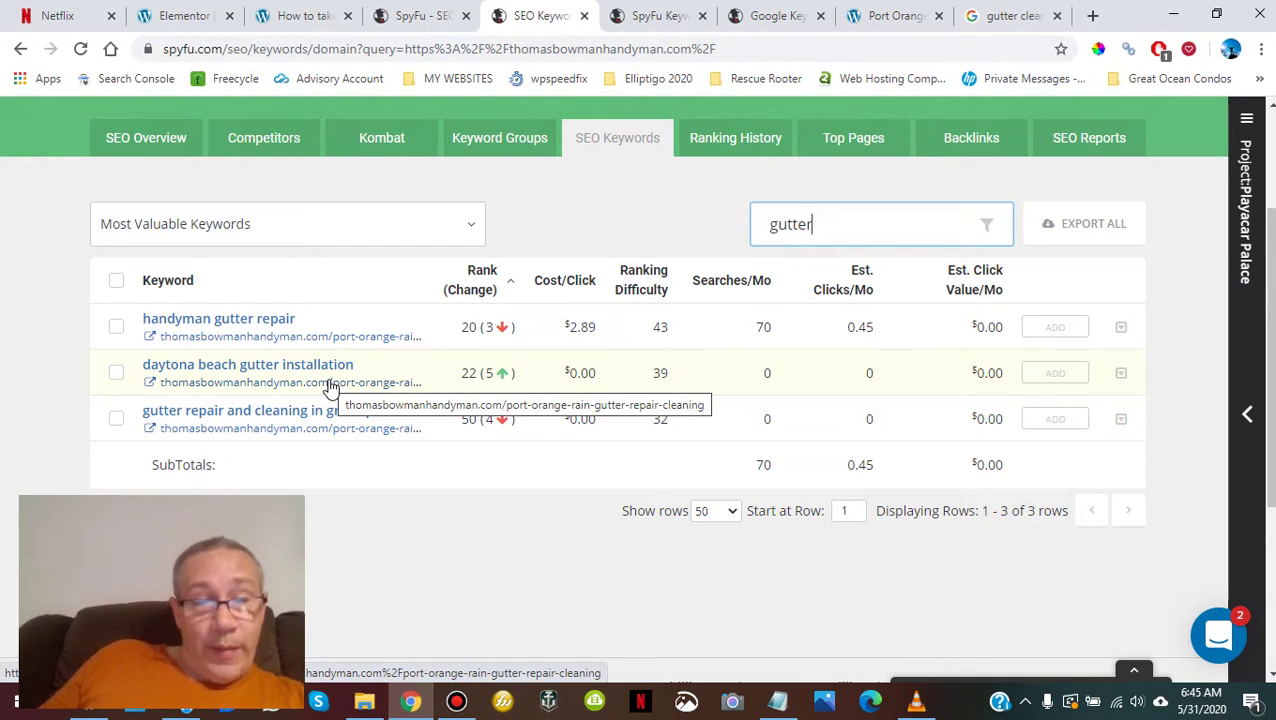
pyautogui.moveTo(341, 305)
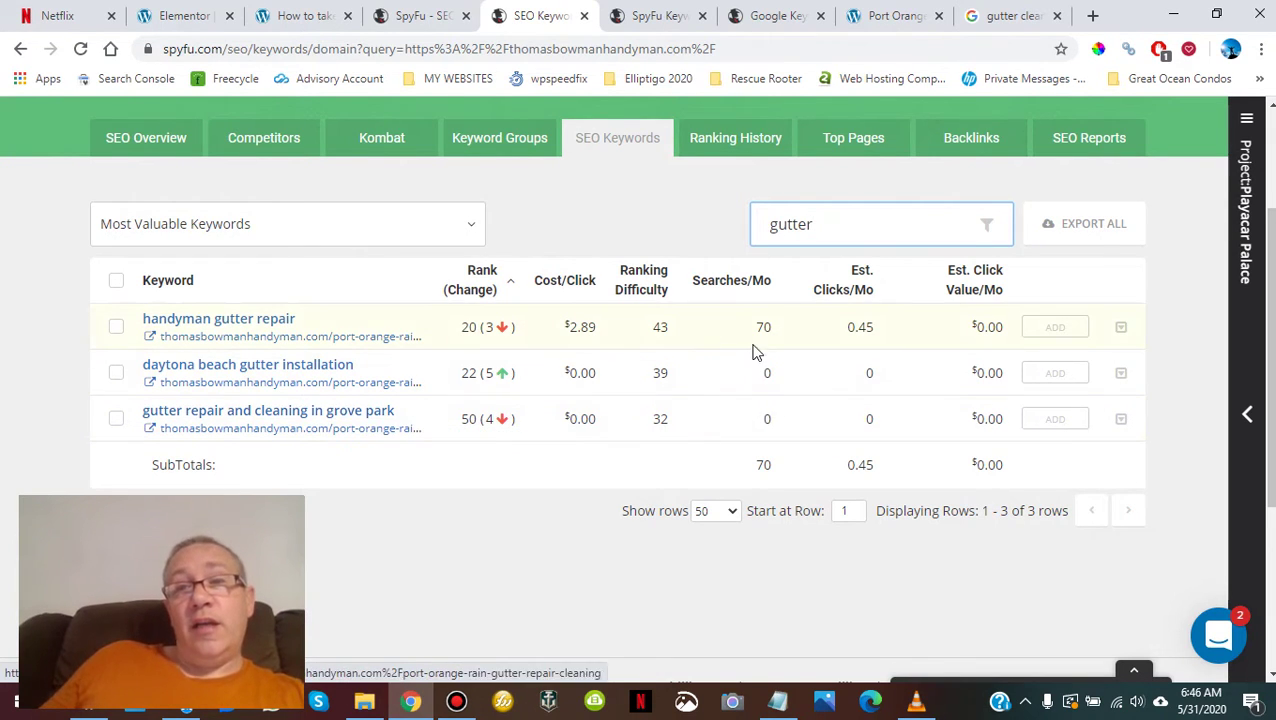
# - Extend the existing Google query and search for "gutter cleaning port orange"
pyautogui.click(1031, 20)
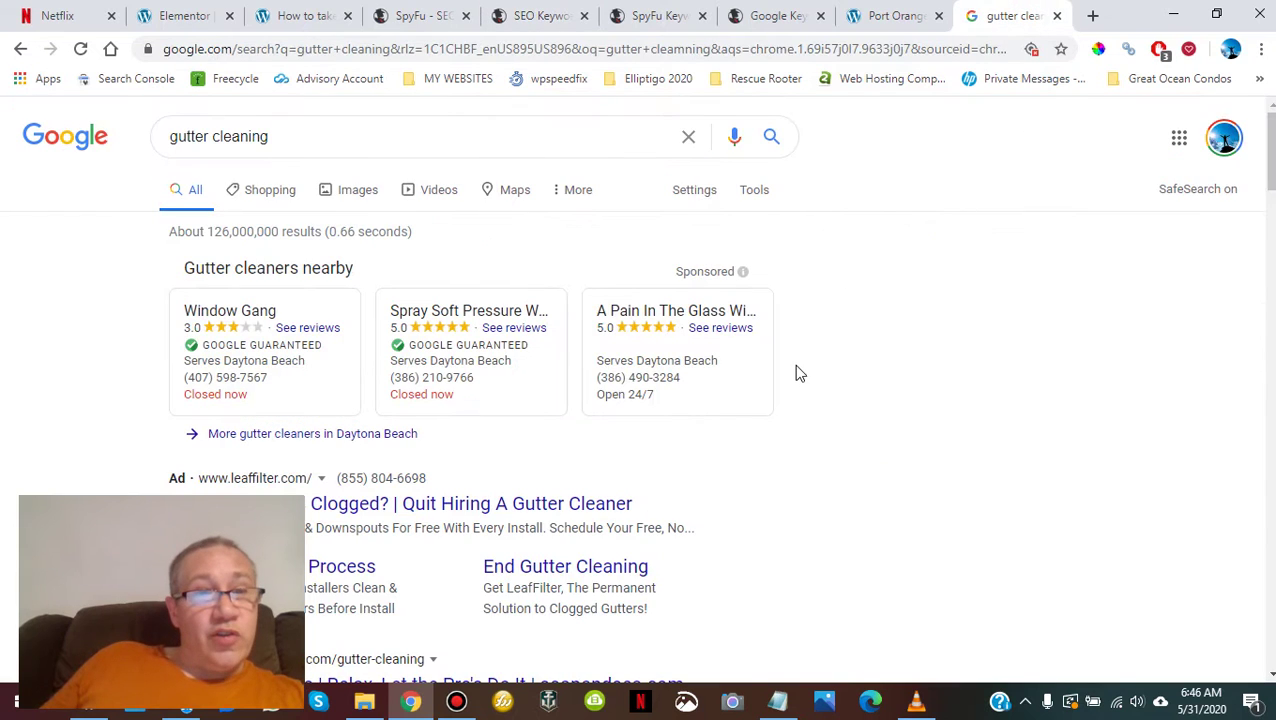
pyautogui.click(288, 136)
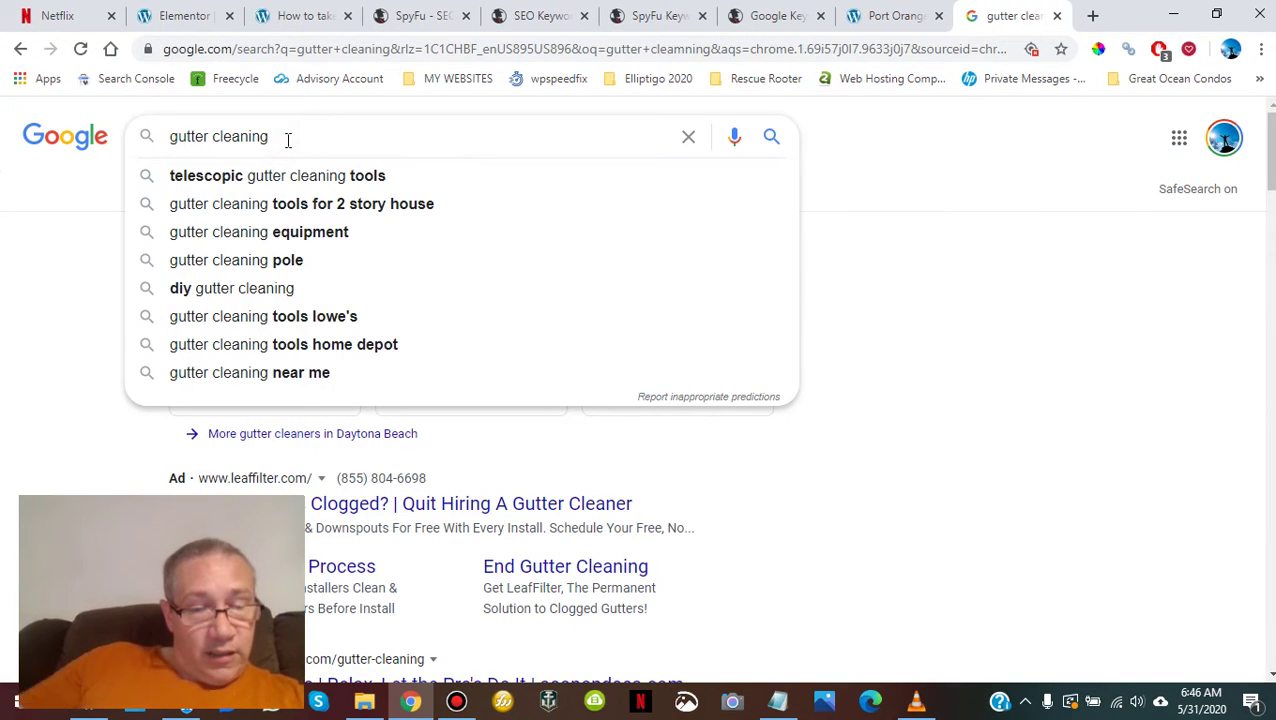
pyautogui.write('port ')
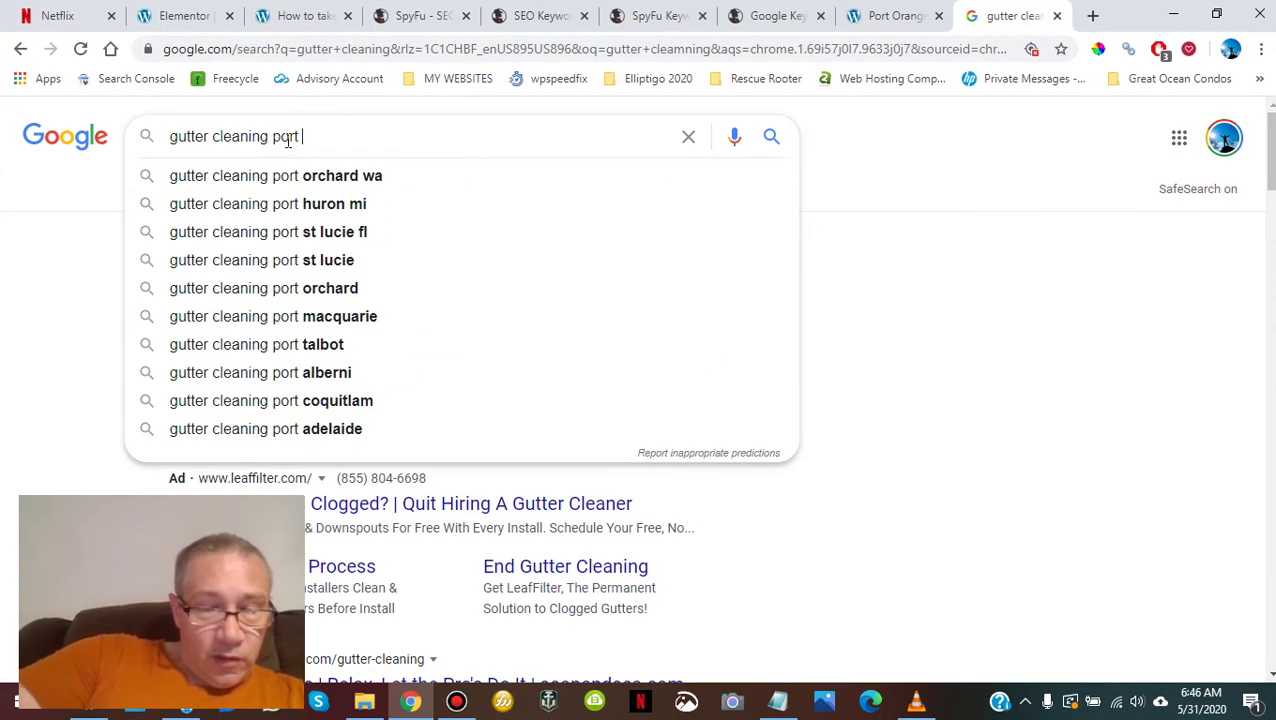
pyautogui.write('orange')
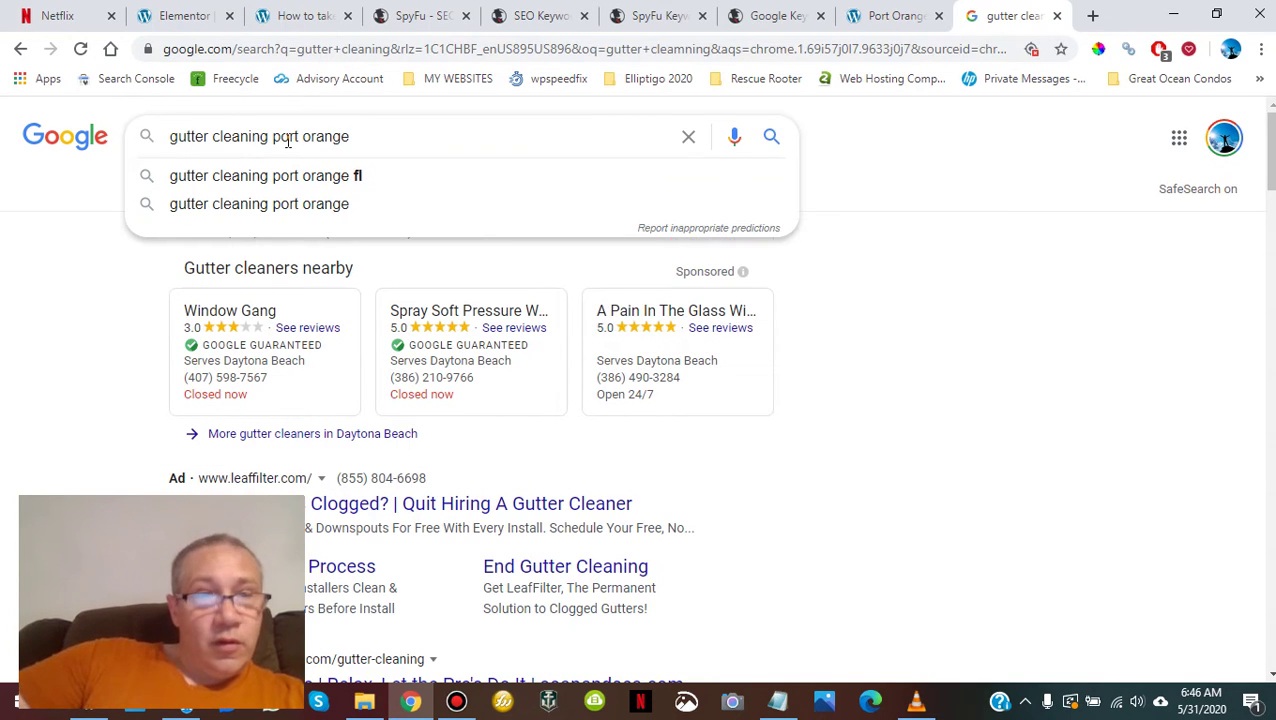
pyautogui.press('Return')
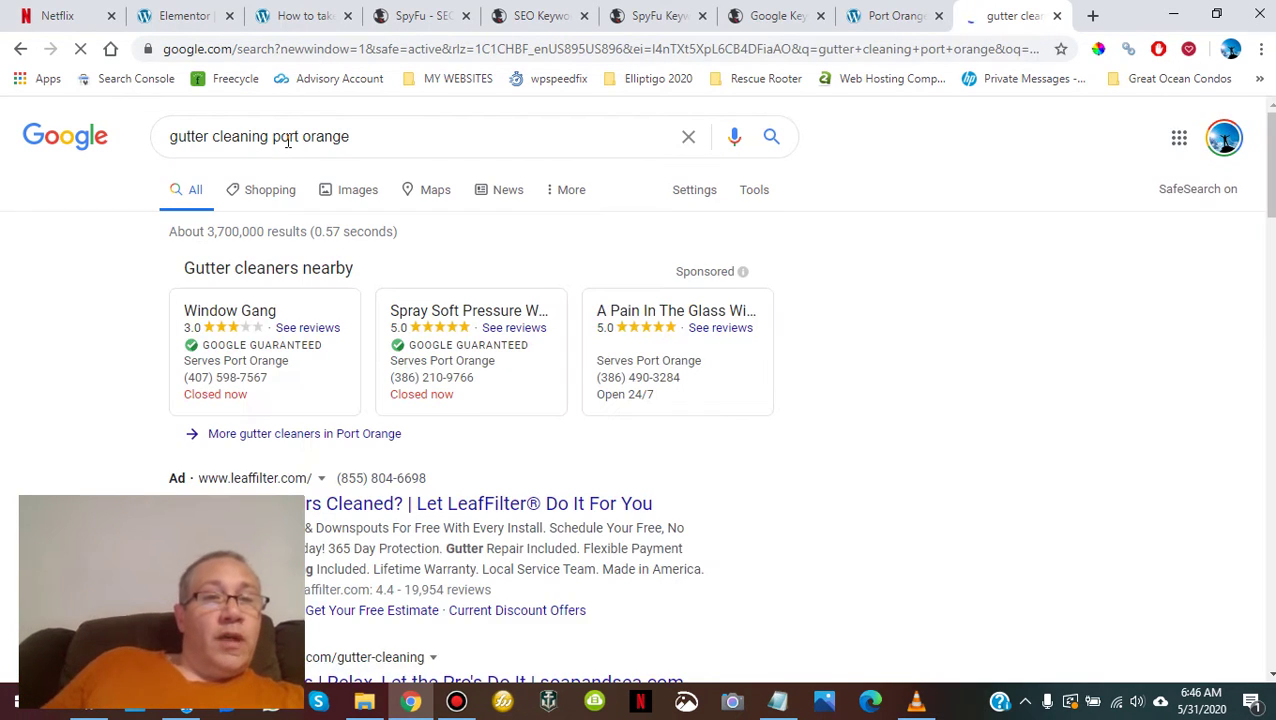
# - Examine the ads and the local map listings in the Port Orange gutter cleaning search results
pyautogui.scroll(-5, 353, 217)
pyautogui.scroll(-1, 444, 200)
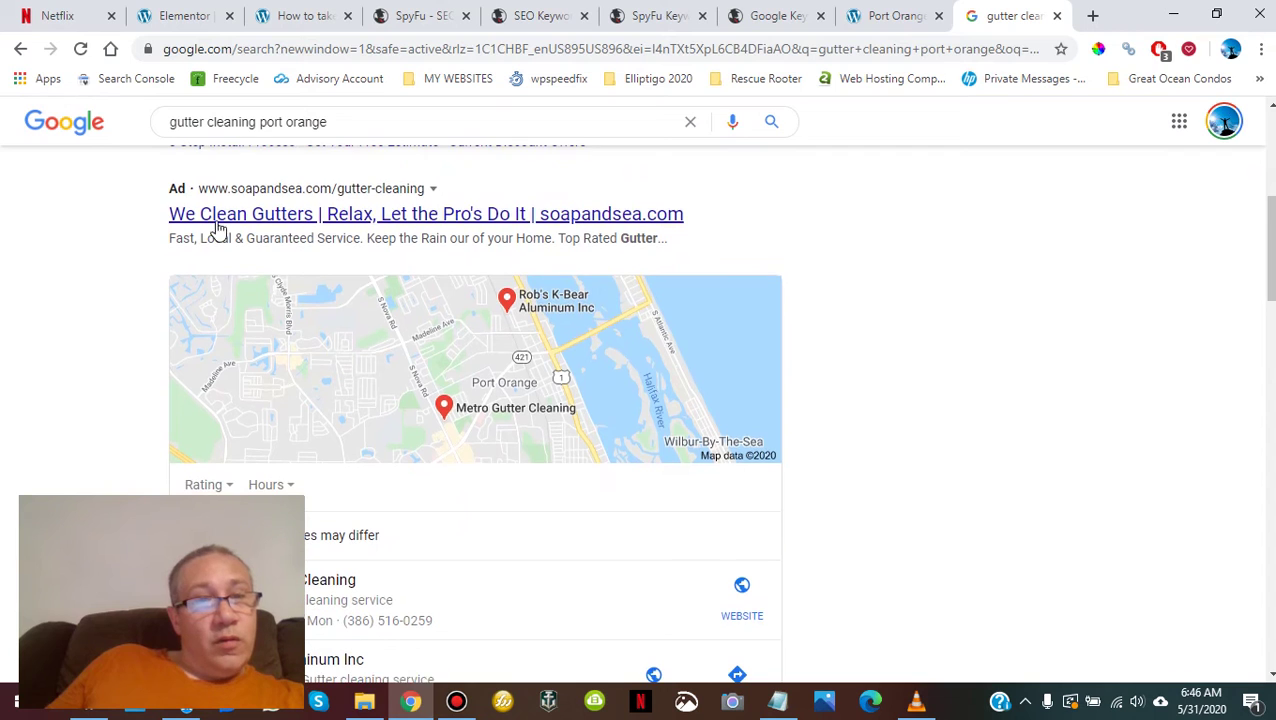
pyautogui.scroll(2, 367, 262)
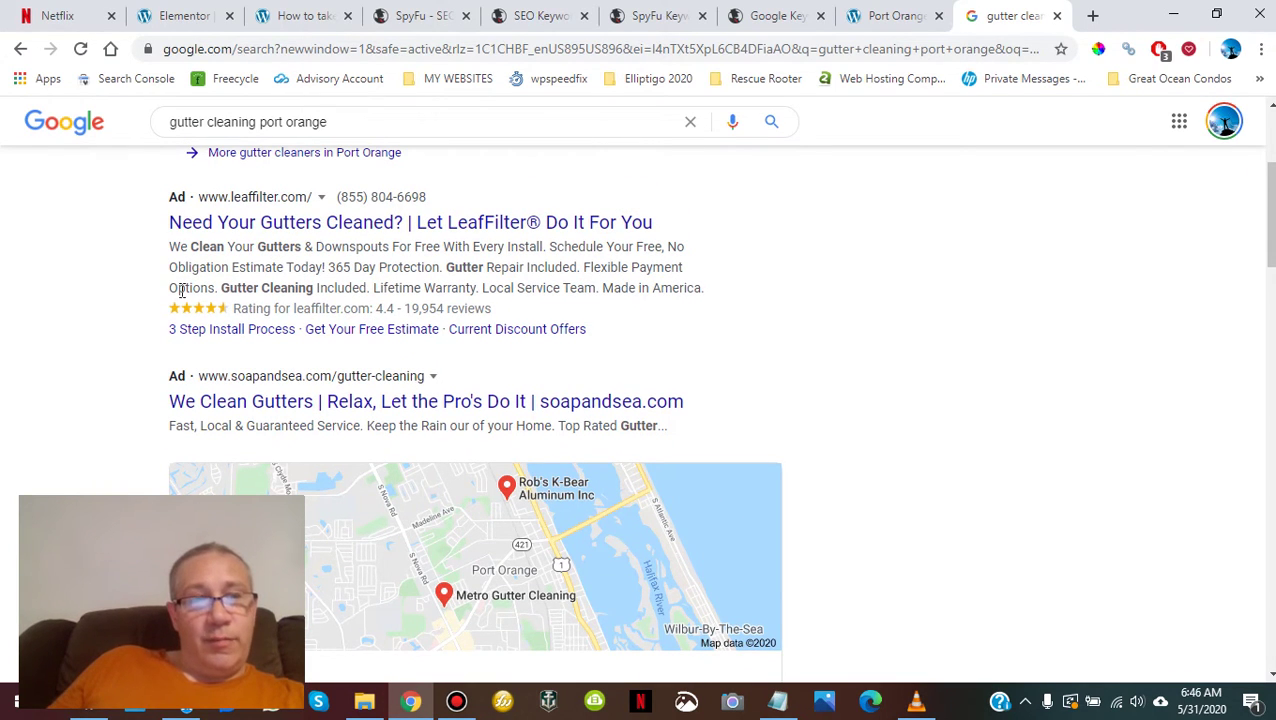
pyautogui.scroll(-4, 120, 290)
pyautogui.scroll(-2, 118, 292)
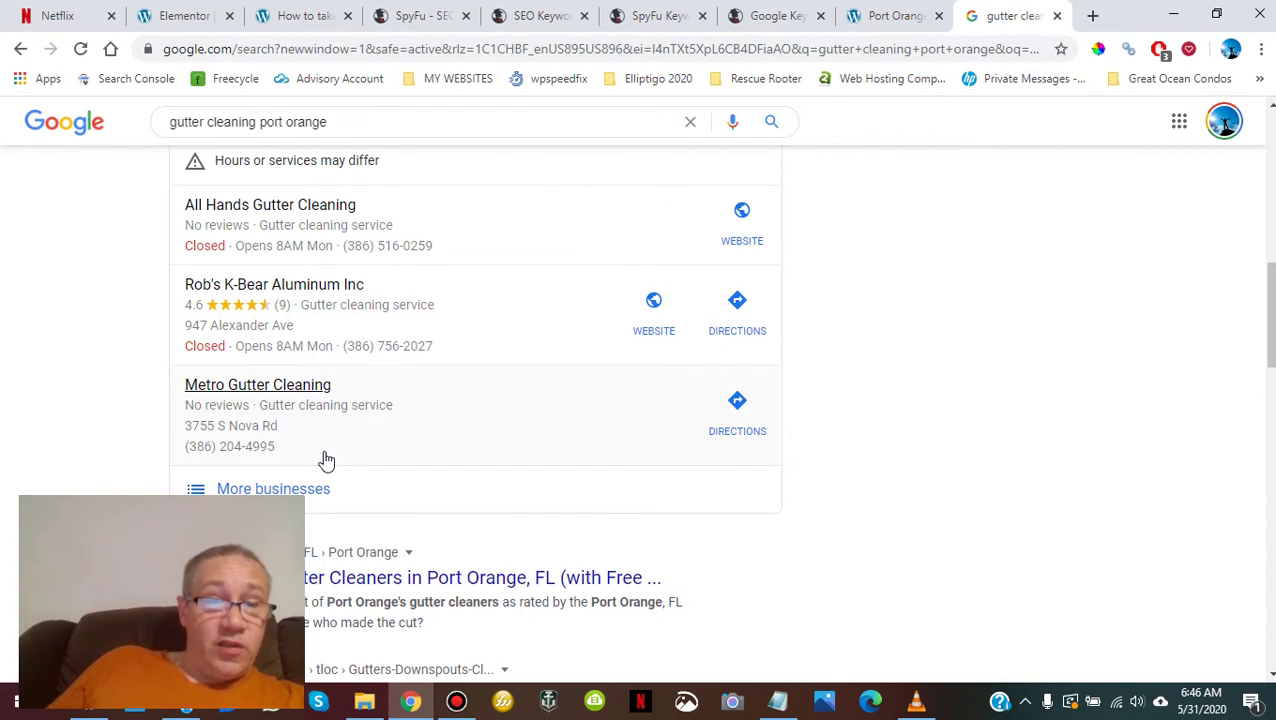
# - Compare the handyman site's gutter page with the local businesses and organic results listed on Google
pyautogui.click(893, 16)
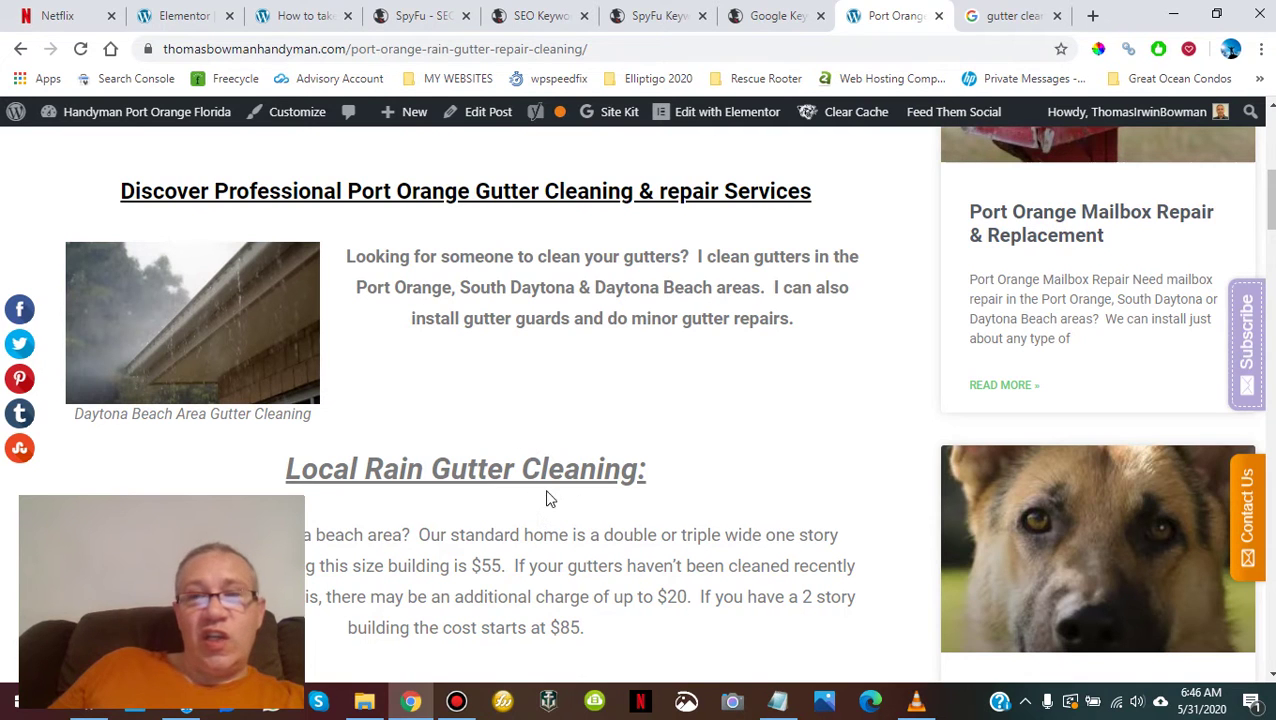
pyautogui.click(1005, 16)
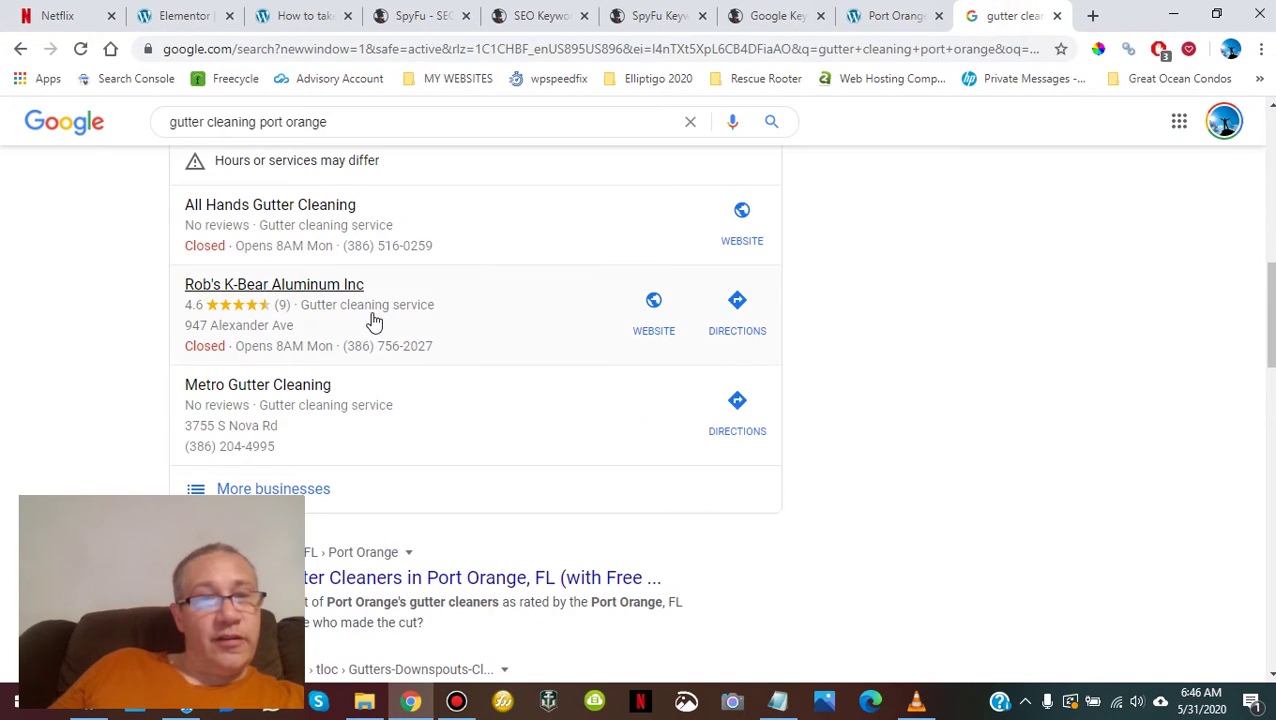
pyautogui.scroll(-2, 336, 228)
pyautogui.scroll(1, 293, 299)
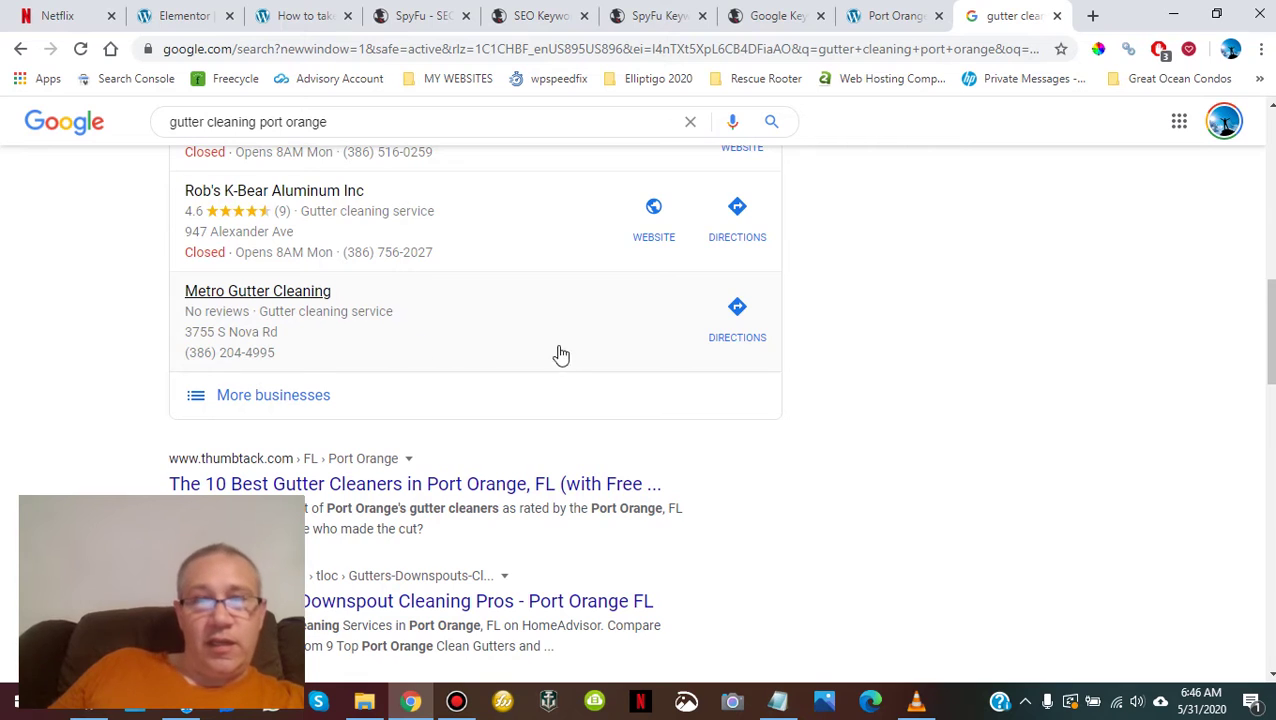
# - Open the All Hands Gutter Cleaning website from its local listing in a new tab and switch to it
pyautogui.scroll(1, 558, 356)
pyautogui.rightClick(653, 309)
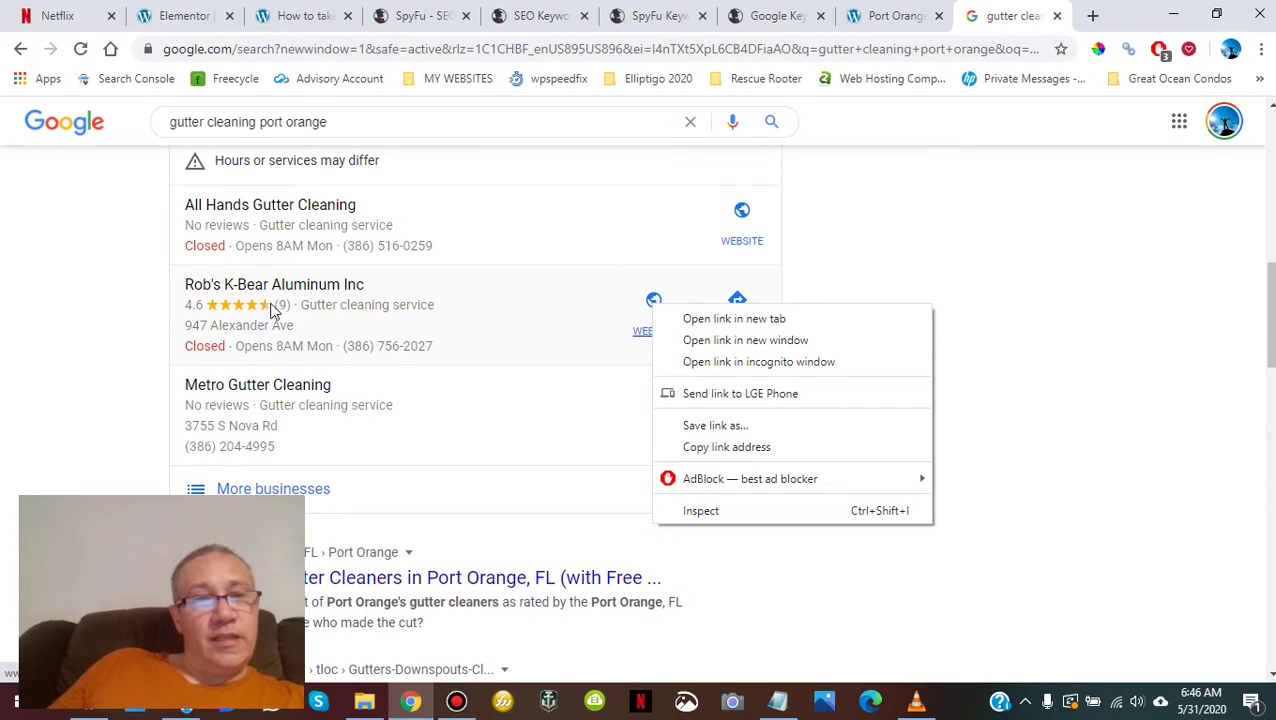
pyautogui.click(97, 335)
pyautogui.scroll(1, 140, 336)
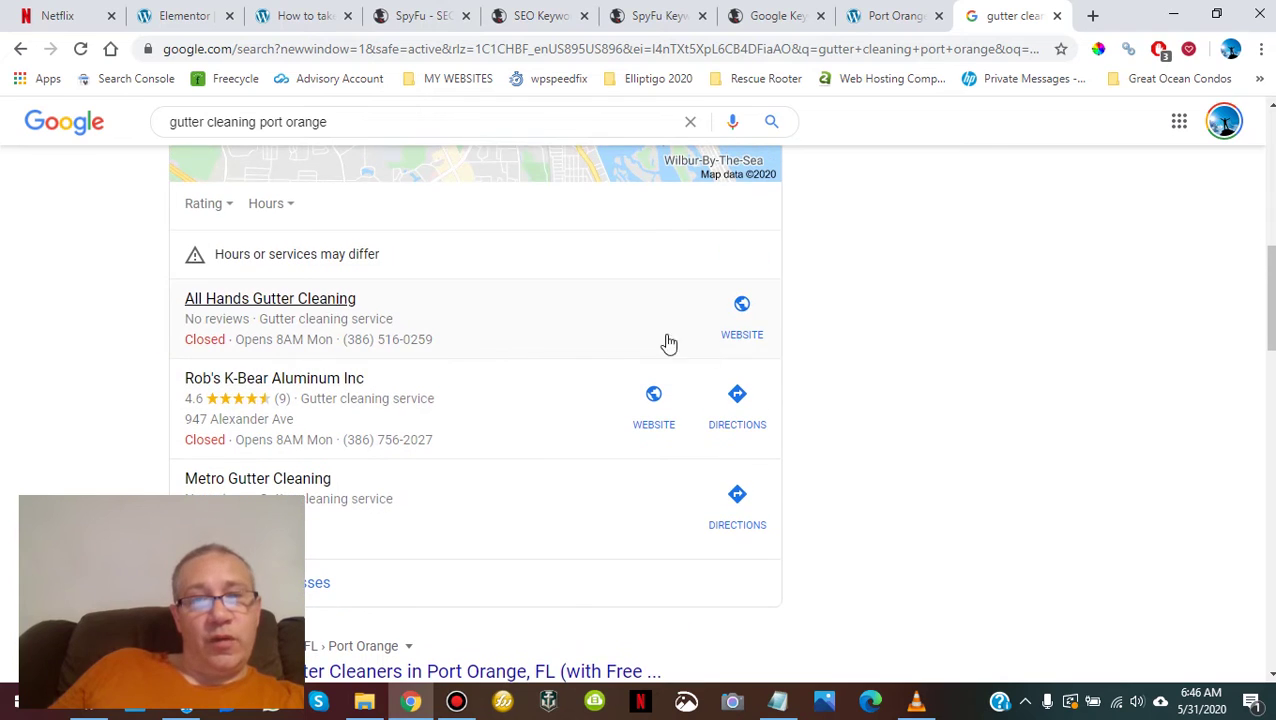
pyautogui.rightClick(741, 330)
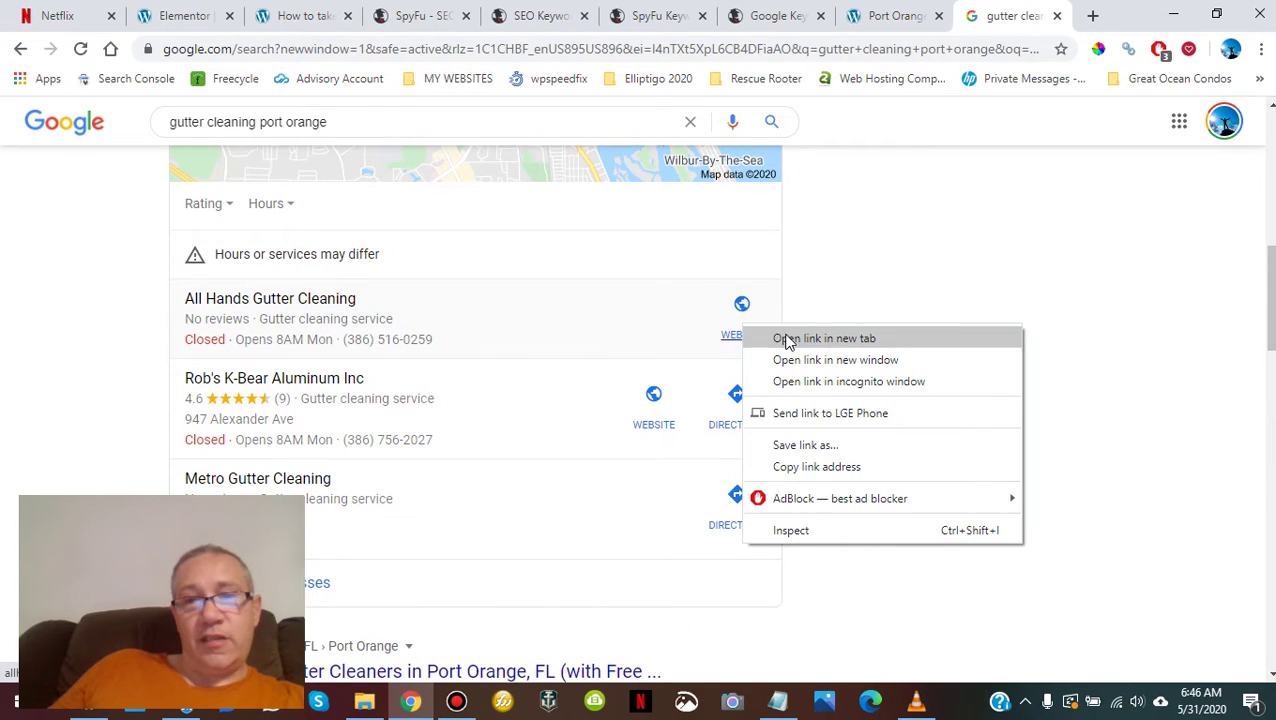
pyautogui.click(785, 338)
pyautogui.click(1018, 15)
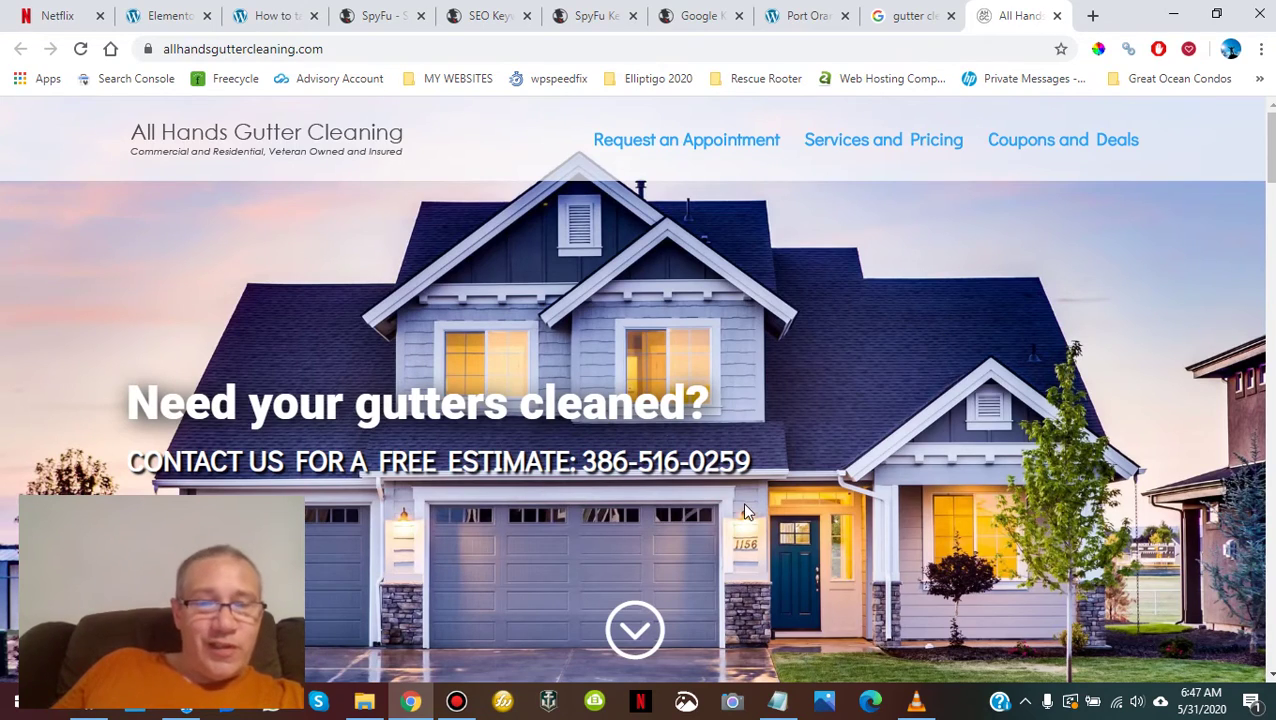
# - Read through the All Hands Gutter Cleaning homepage, from the gutter maintenance text to the additional services and the reviews section
pyautogui.scroll(-4, 744, 505)
pyautogui.scroll(-3, 744, 512)
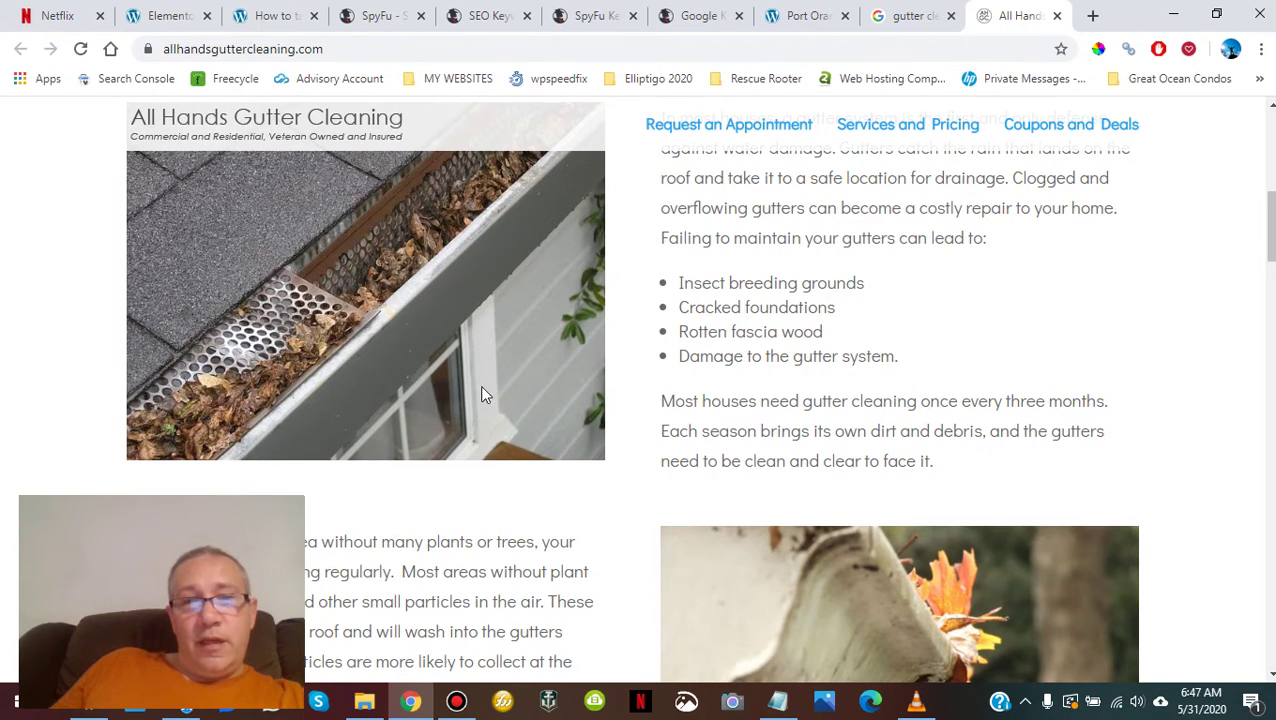
pyautogui.scroll(2, 515, 399)
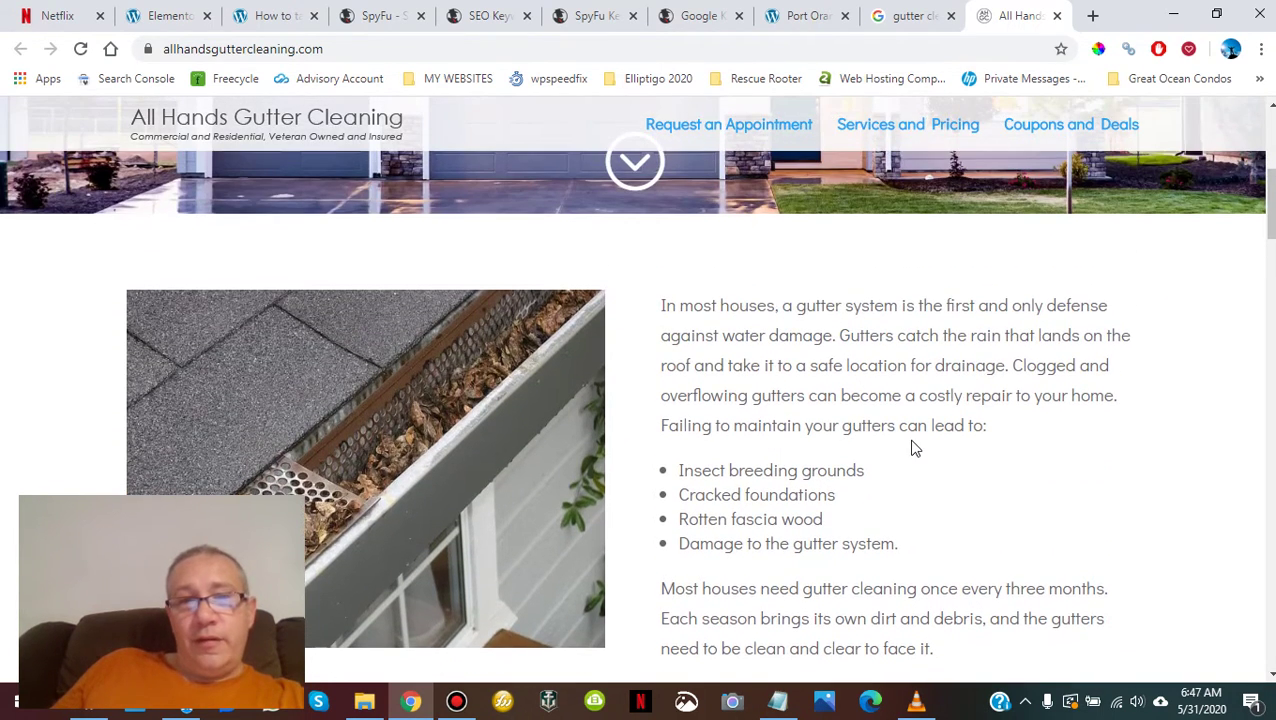
pyautogui.scroll(-5, 912, 449)
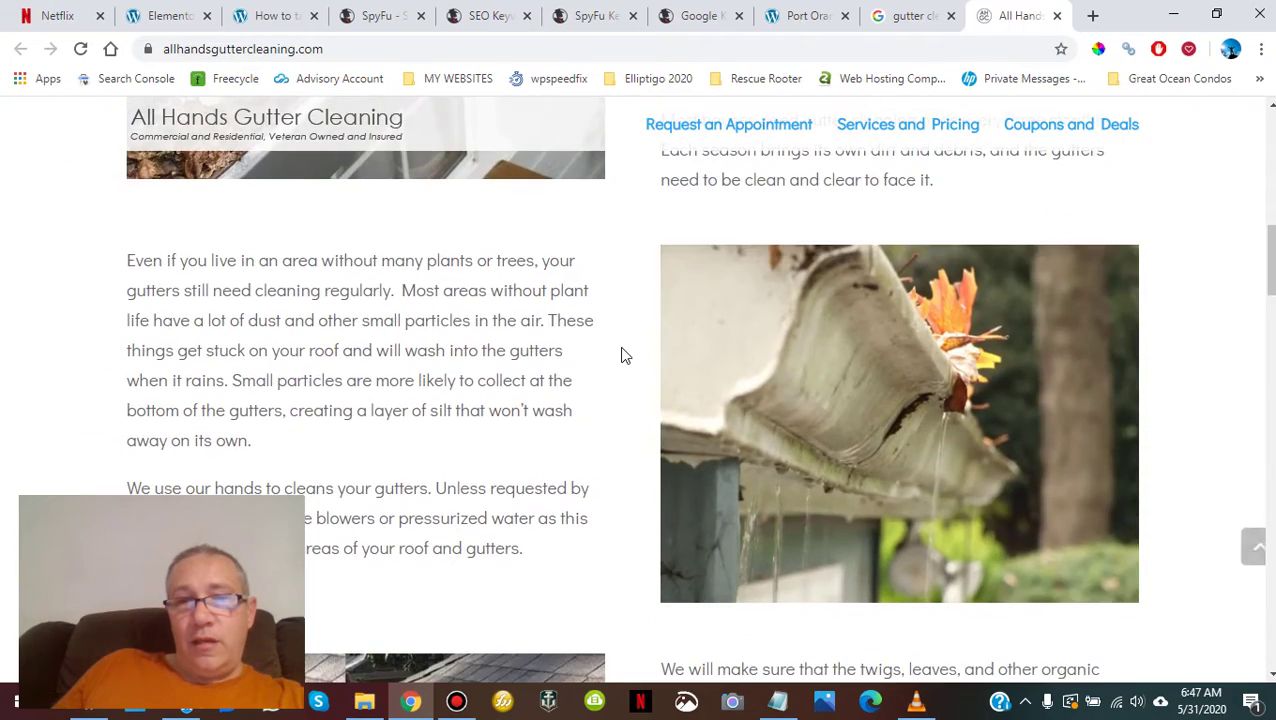
pyautogui.scroll(-1, 624, 356)
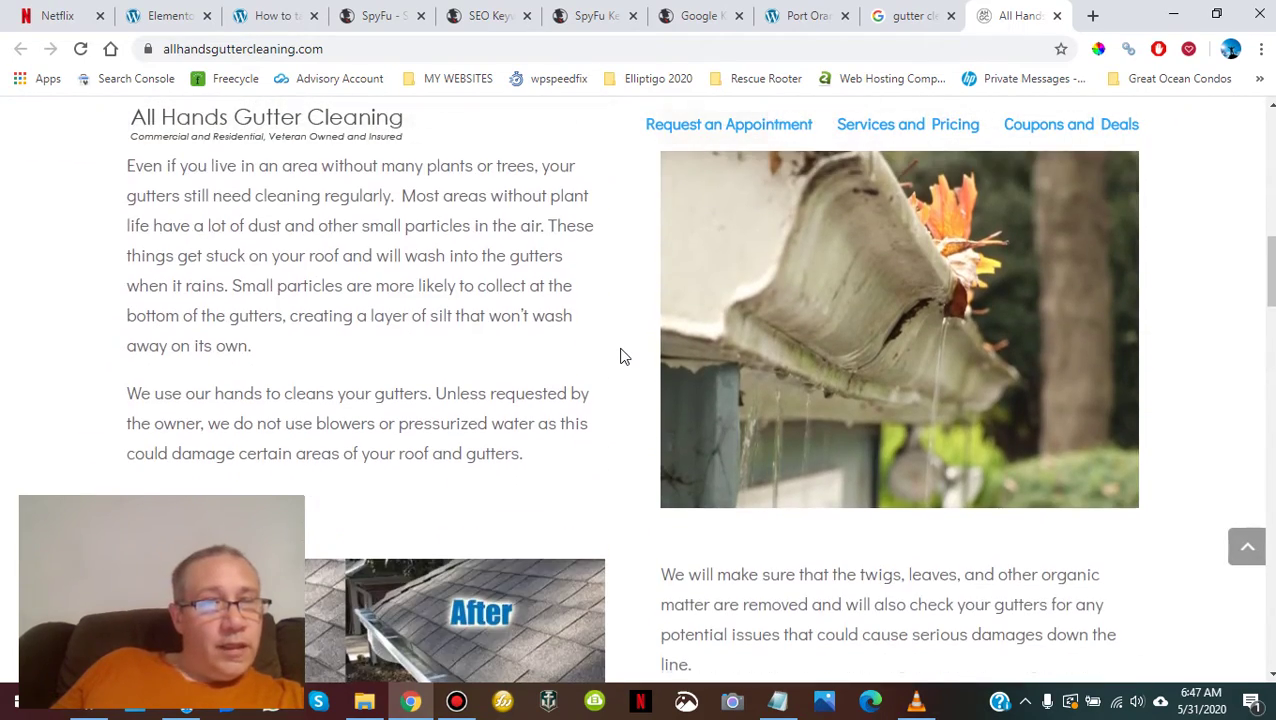
pyautogui.scroll(-4, 624, 356)
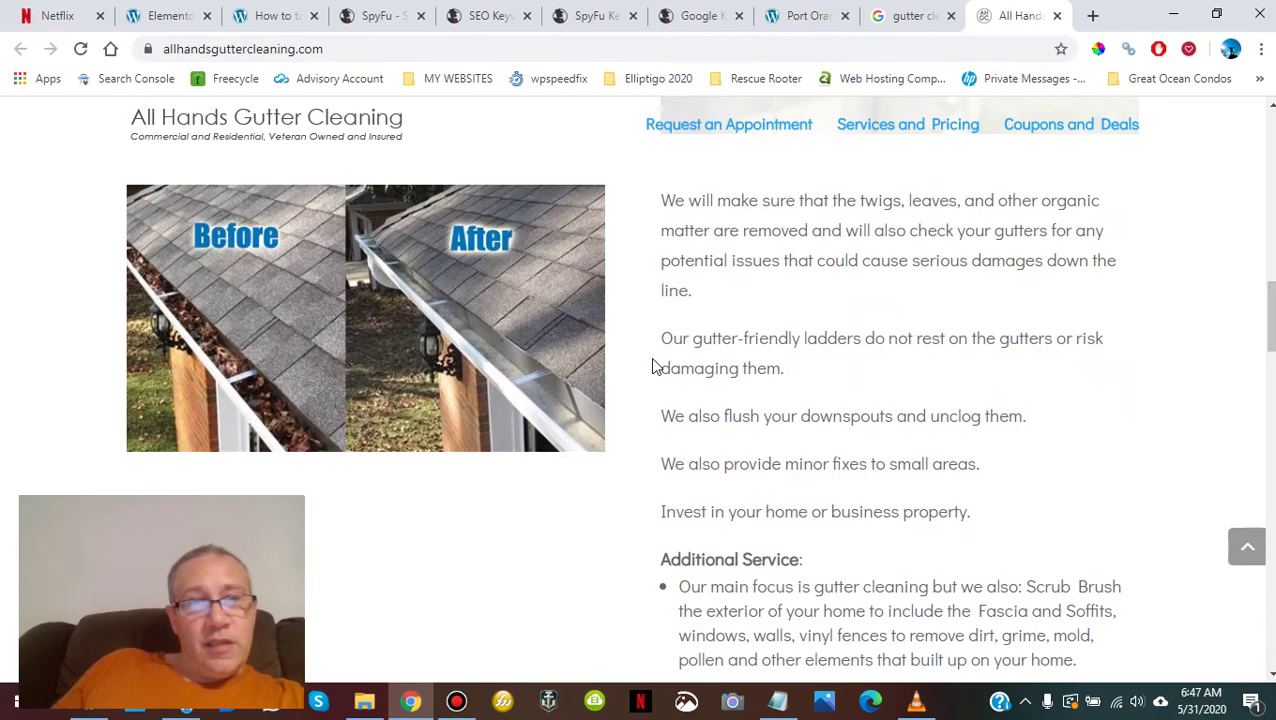
pyautogui.scroll(-5, 618, 353)
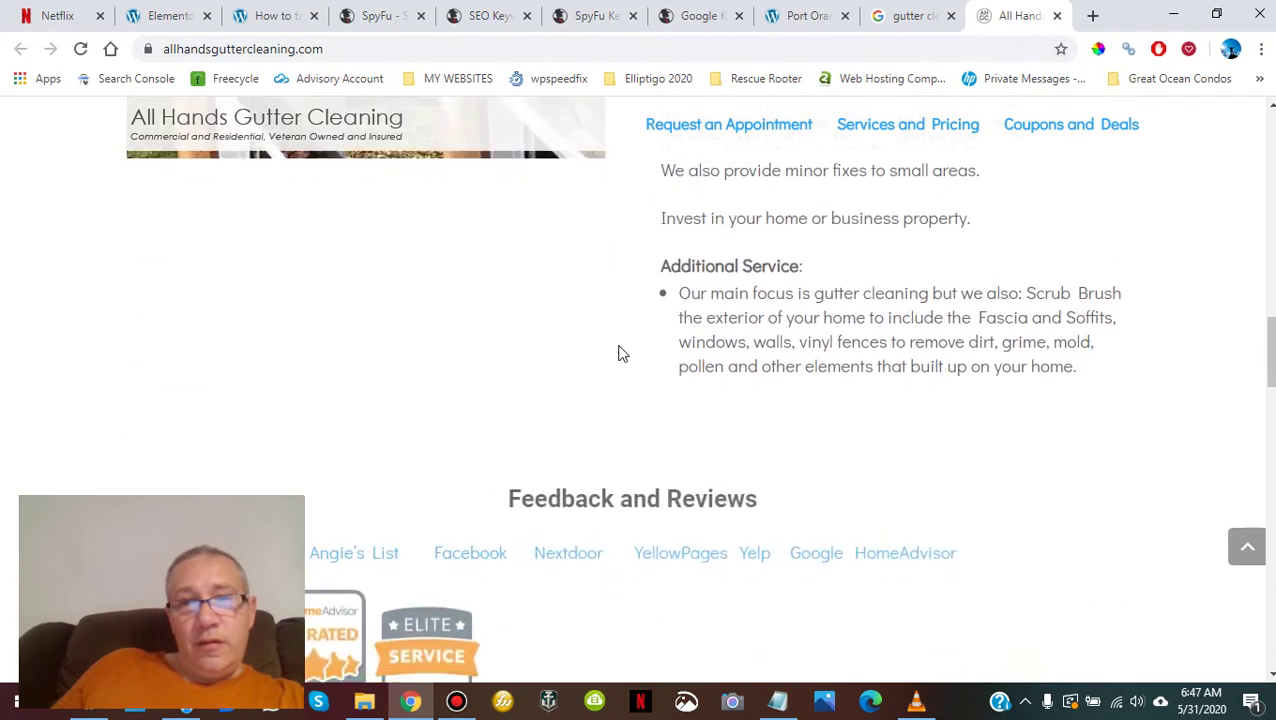
# - Return to the handyman site's gutter page and review it from the ground drains section to the gutter videos and related products
pyautogui.scroll(-2, 618, 353)
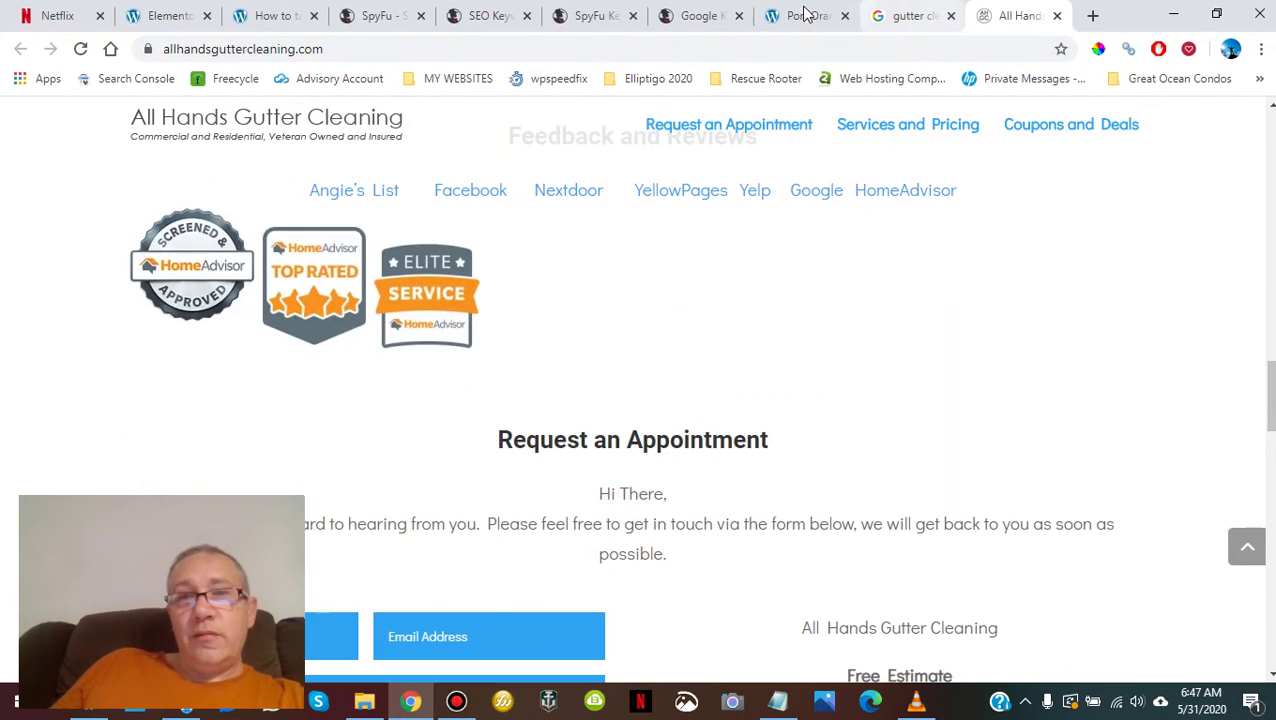
pyautogui.click(810, 15)
pyautogui.scroll(-16, 808, 232)
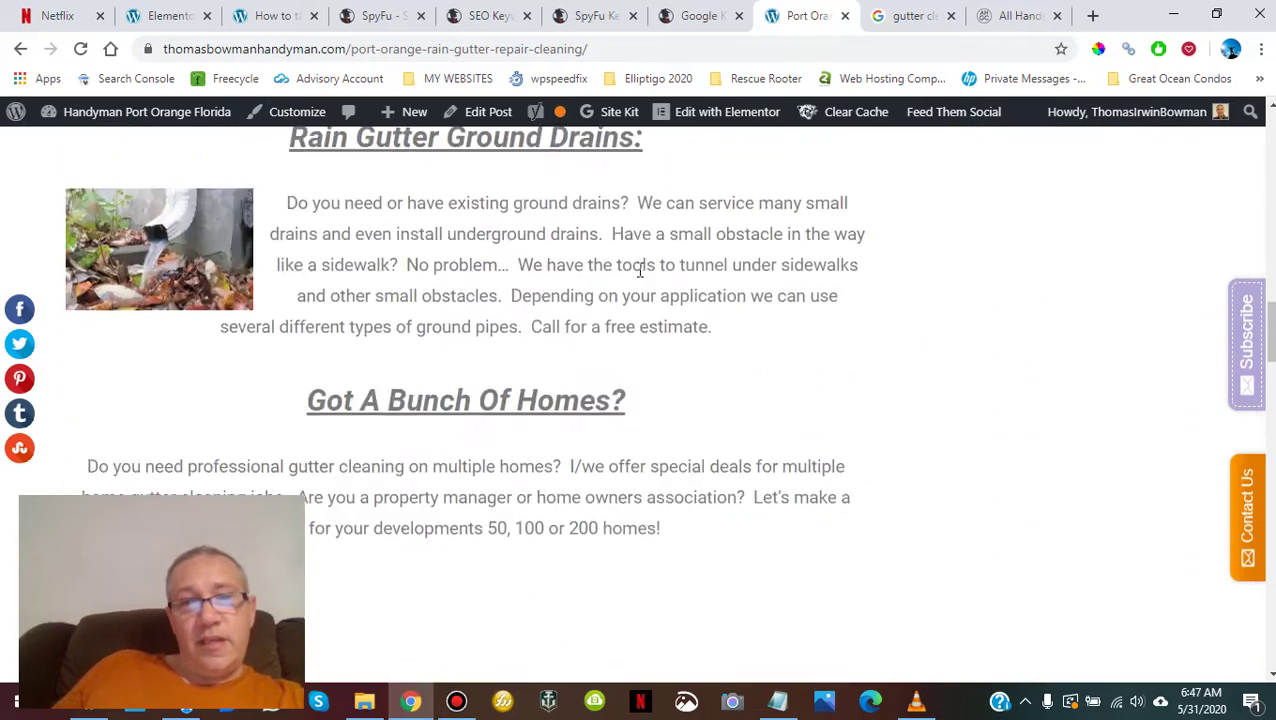
pyautogui.scroll(3, 638, 275)
pyautogui.scroll(-7, 638, 275)
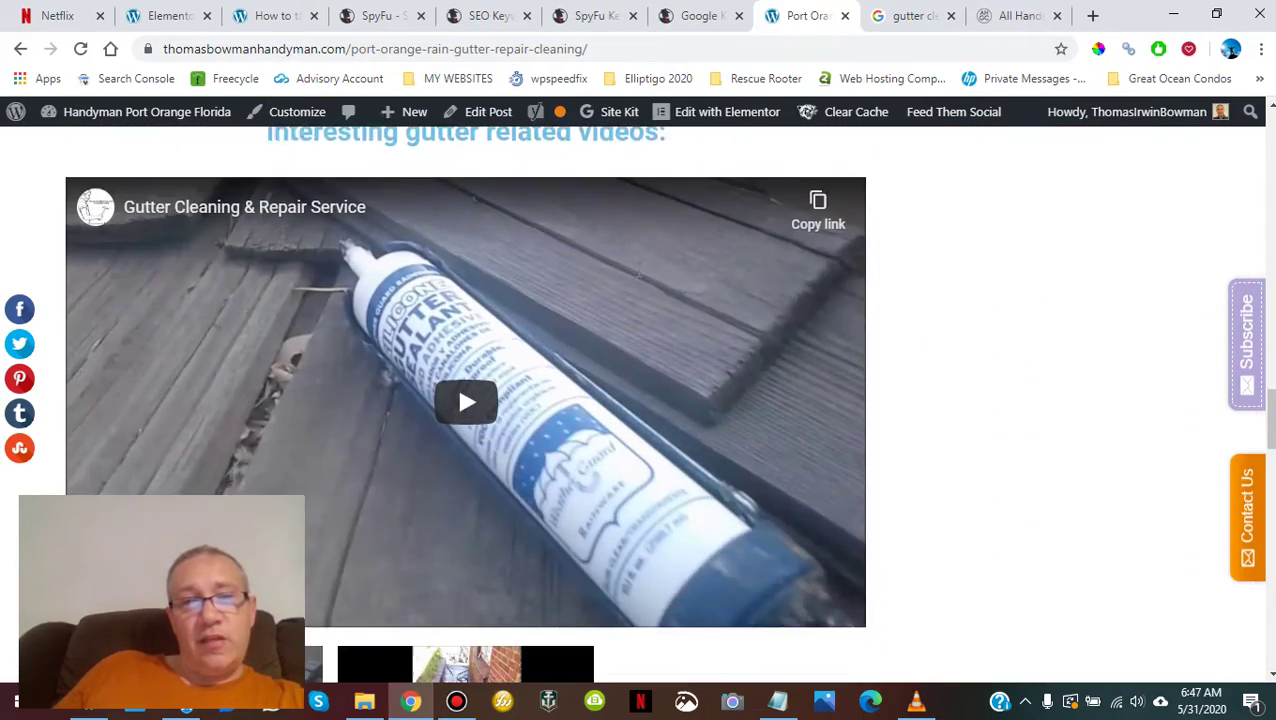
pyautogui.scroll(-5, 790, 316)
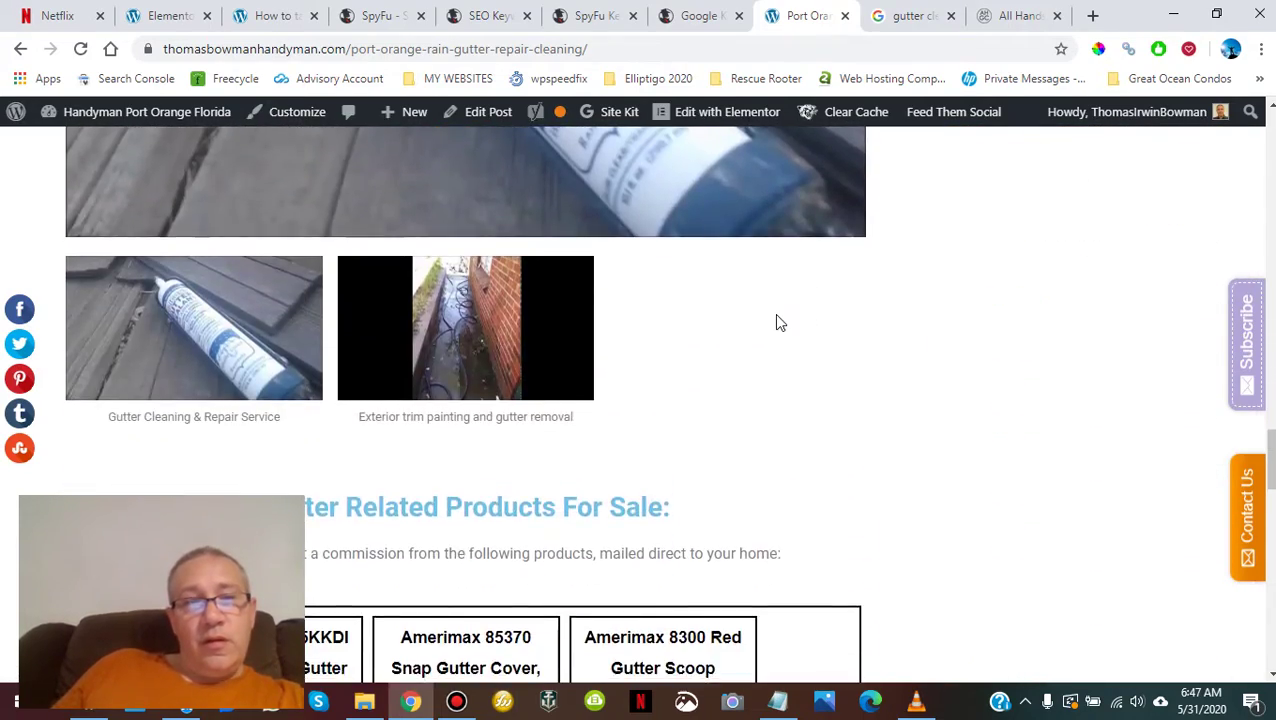
pyautogui.scroll(5, 515, 262)
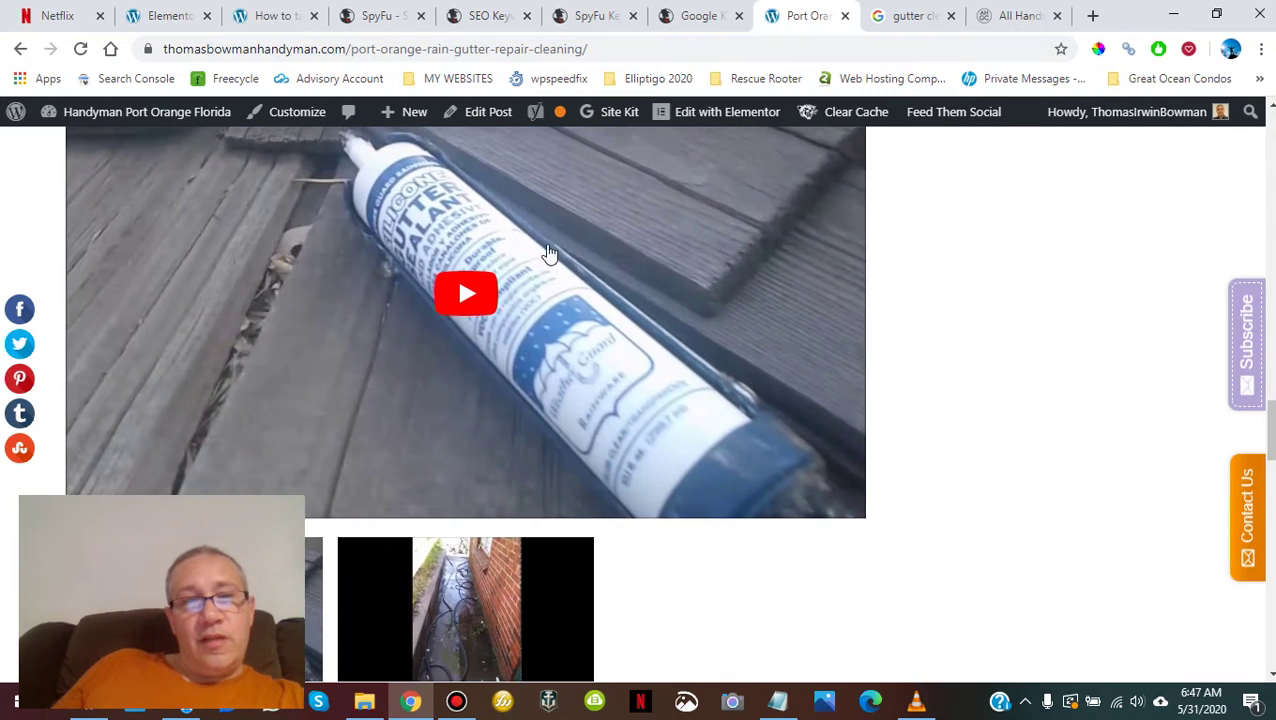
pyautogui.scroll(3, 540, 376)
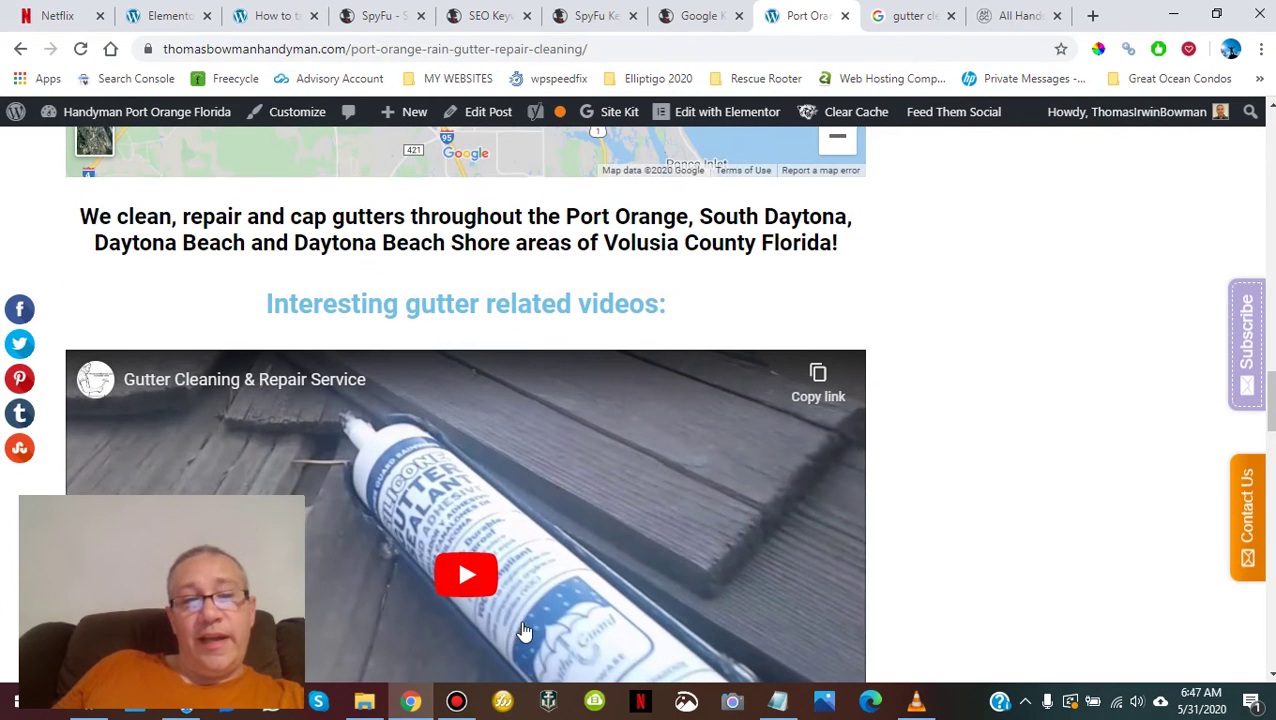
# - Play the embedded Gutter Cleaning & Repair Service video on the gutter page and open it on YouTube
pyautogui.click(569, 546)
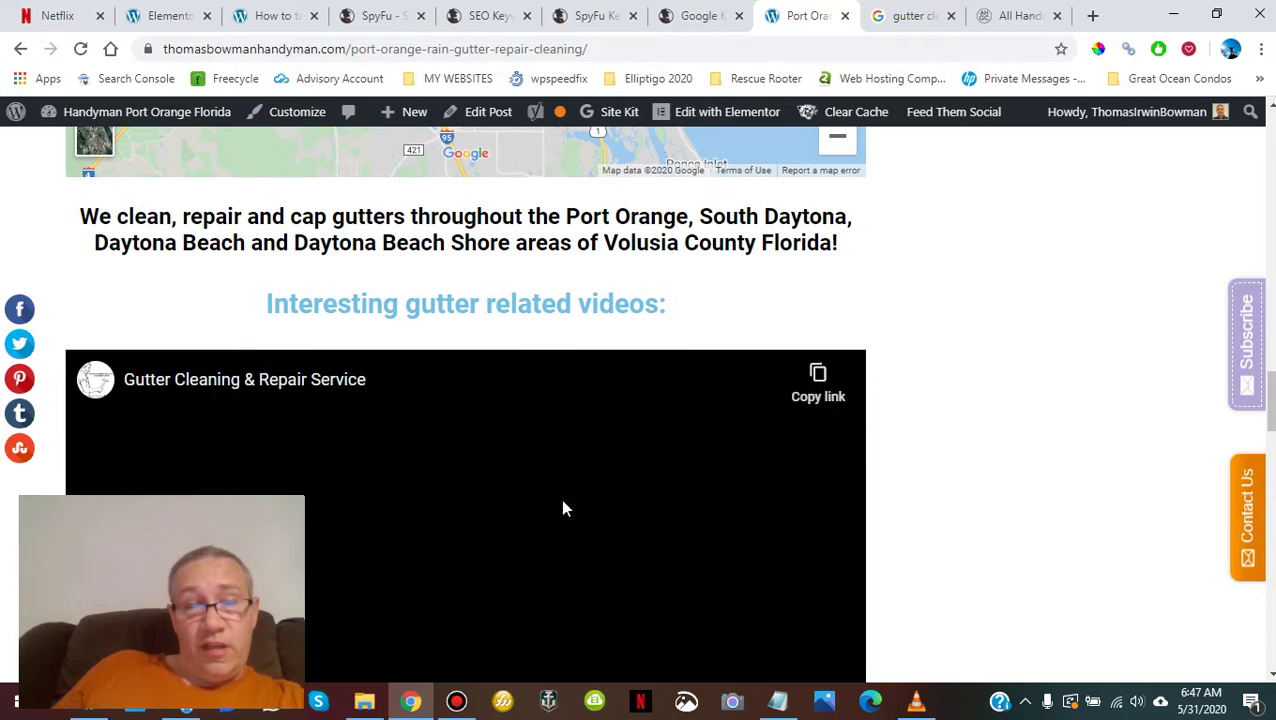
pyautogui.scroll(-2, 584, 475)
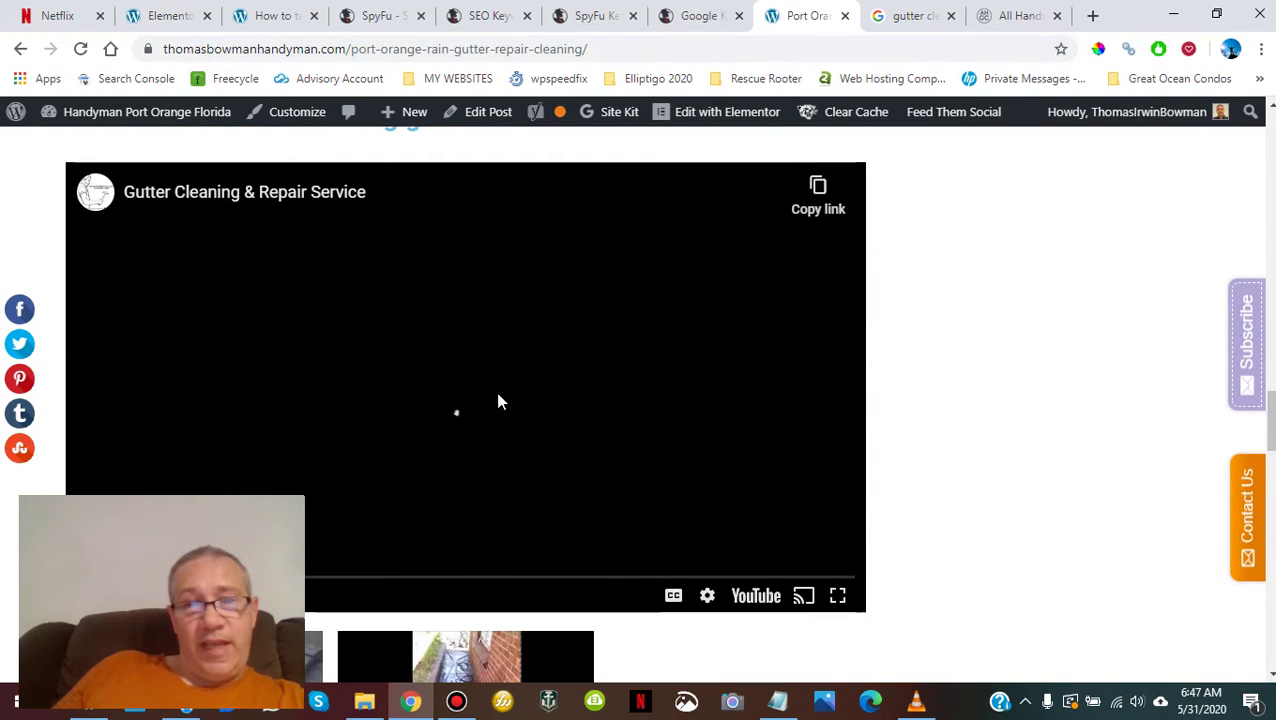
pyautogui.click(756, 596)
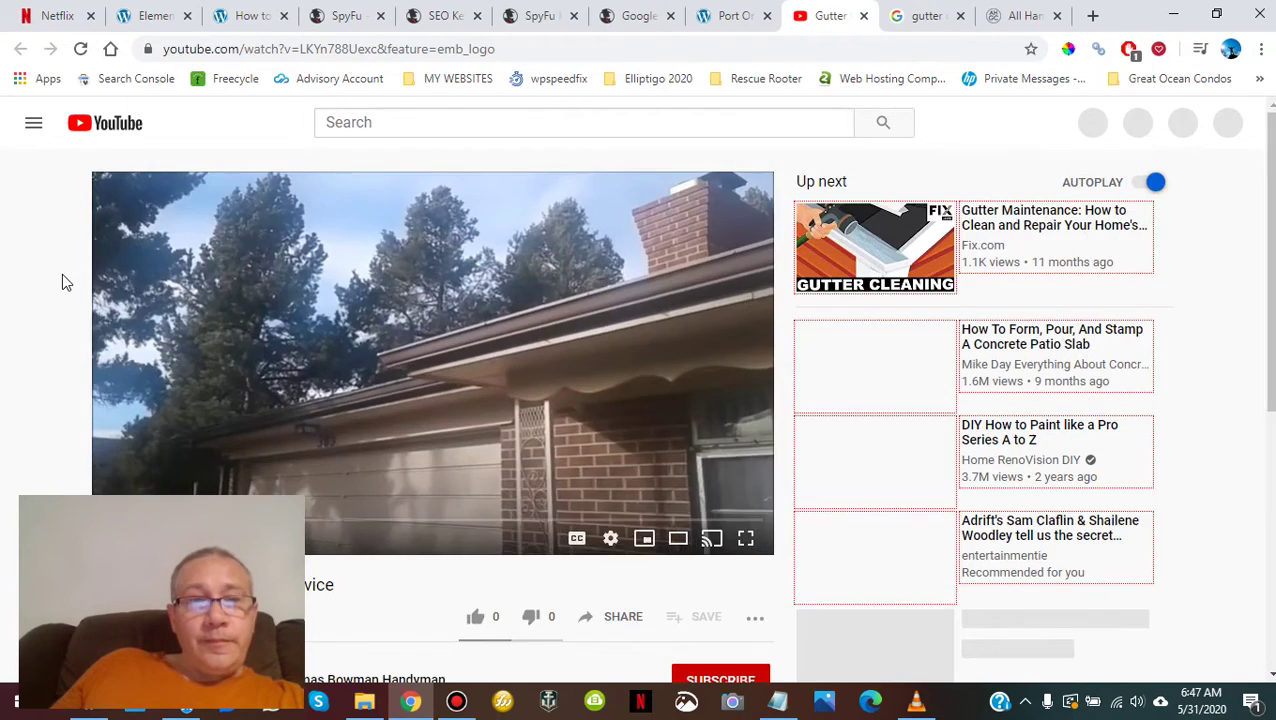
# - Pause the YouTube video and expand its description to read the full text with the link to the handyman site
pyautogui.scroll(-2, 498, 279)
pyautogui.scroll(1, 498, 279)
pyautogui.click(529, 337)
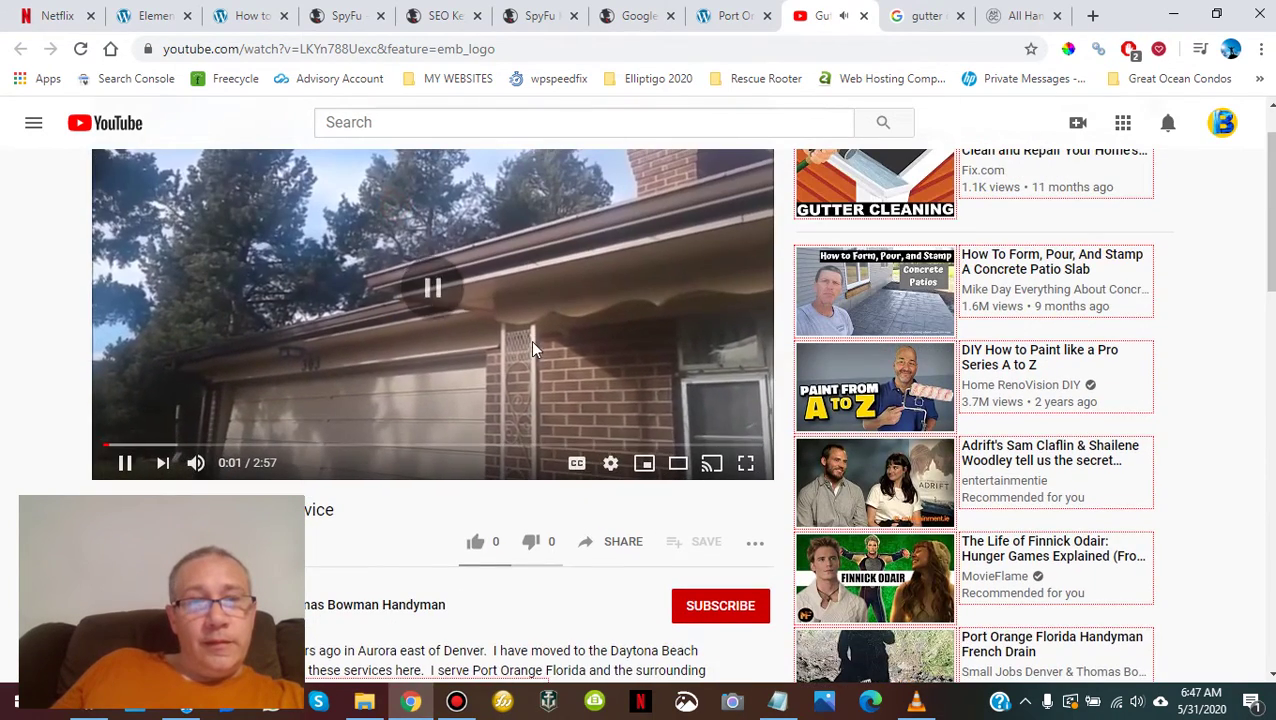
pyautogui.scroll(-4, 500, 306)
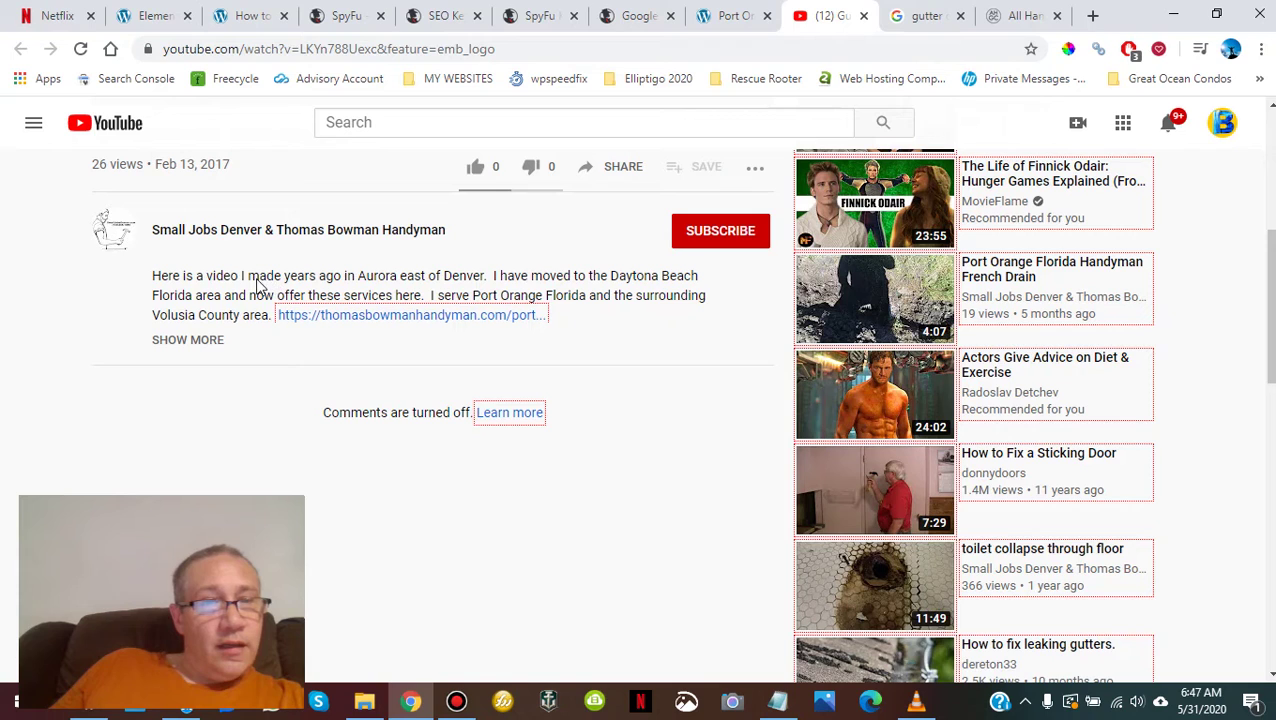
pyautogui.click(213, 340)
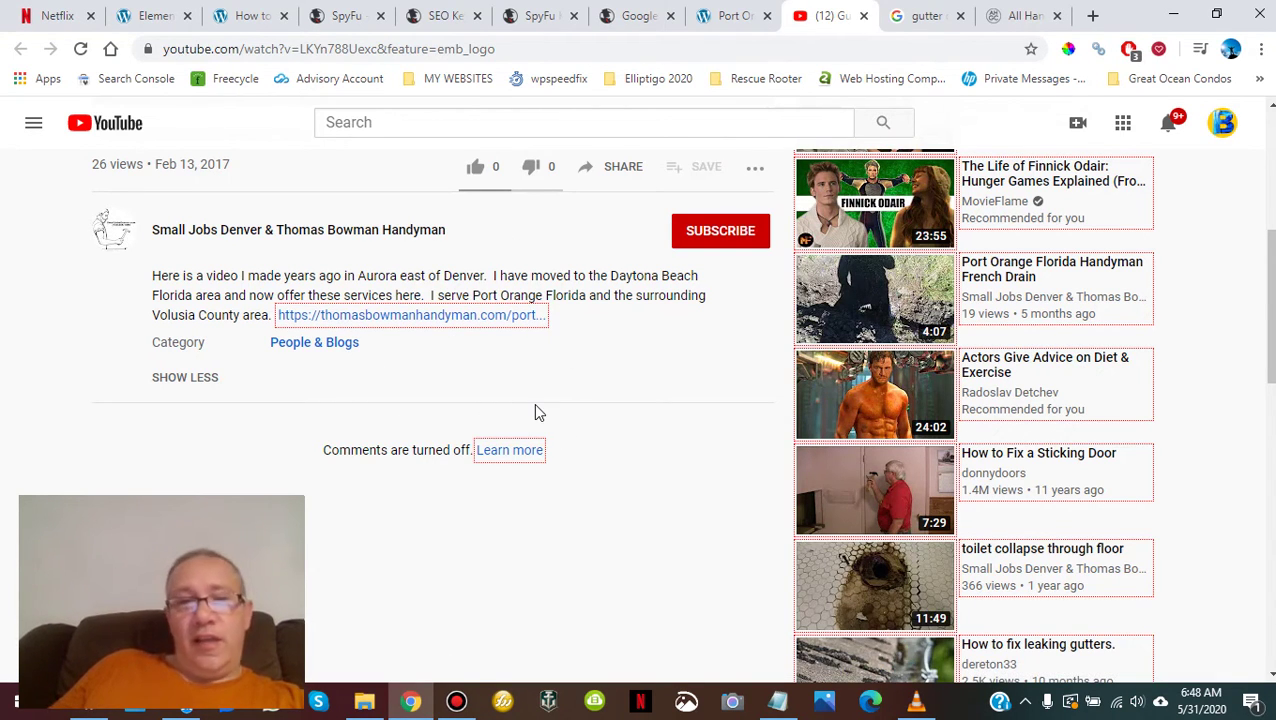
# - Go back to the handyman site's gutter page and review its video gallery, ground drains text and Local Rain Gutter Cleaning section
pyautogui.click(722, 15)
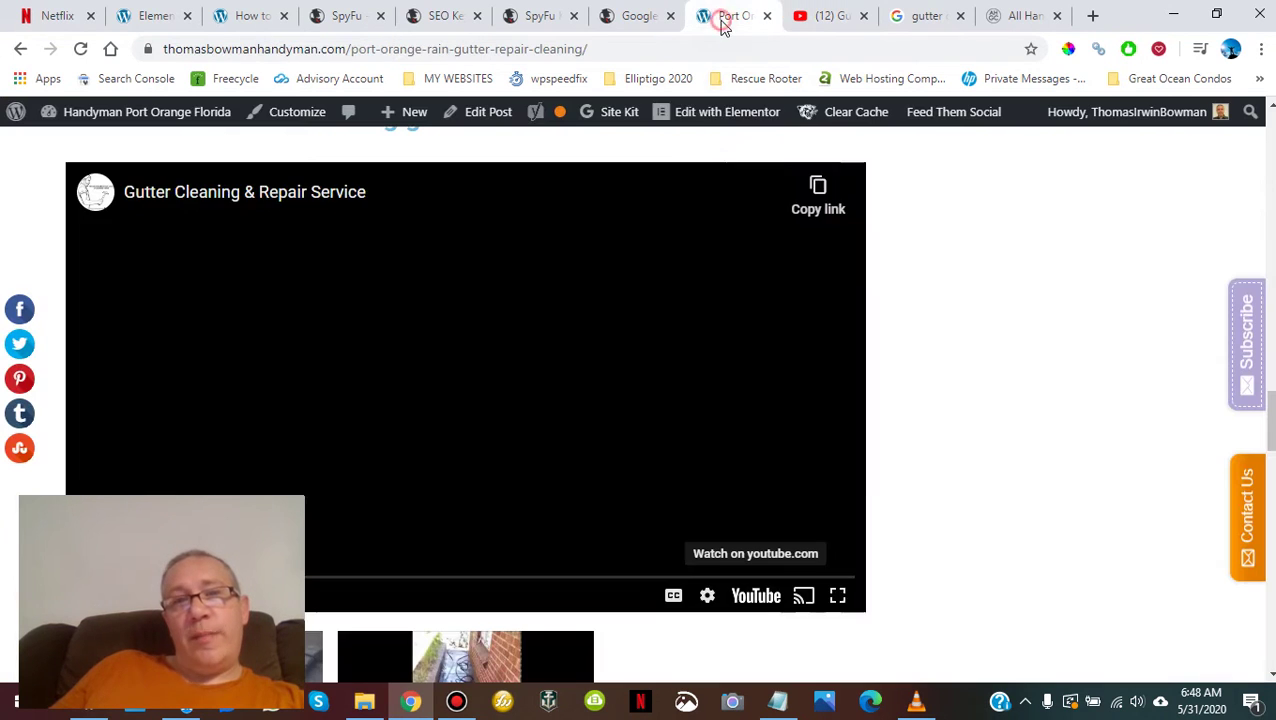
pyautogui.scroll(-5, 975, 381)
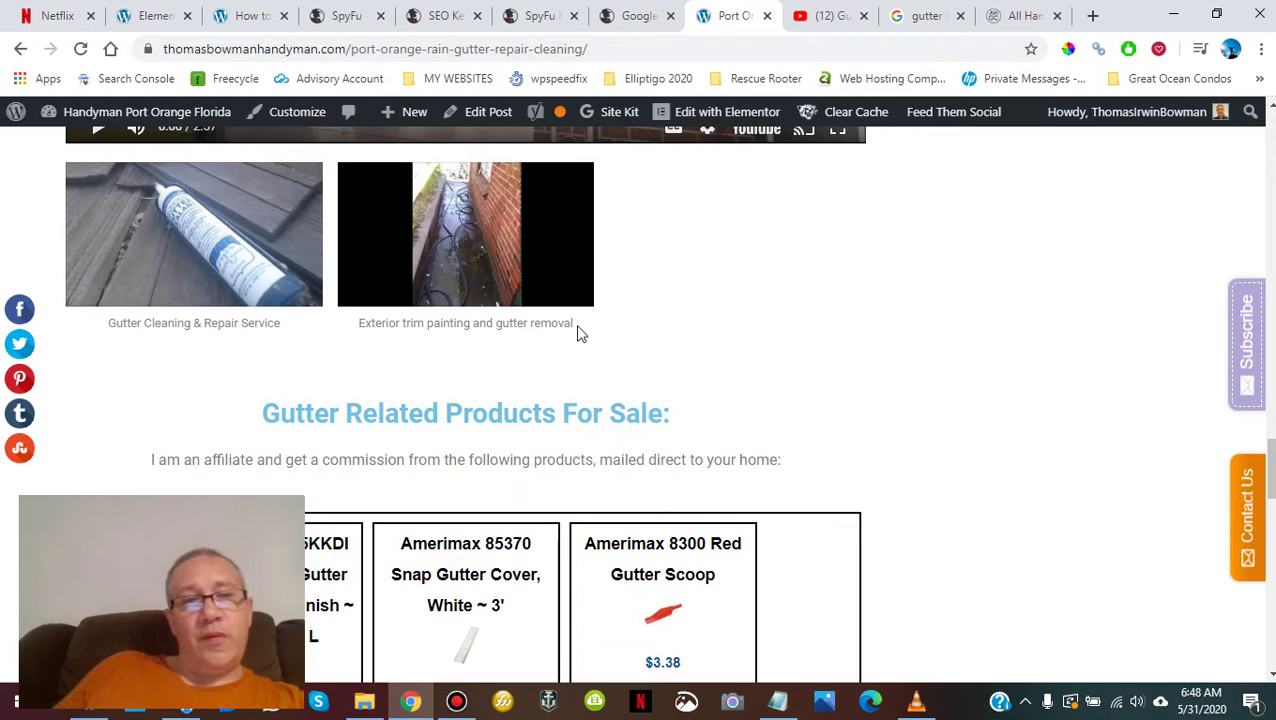
pyautogui.moveTo(236, 321)
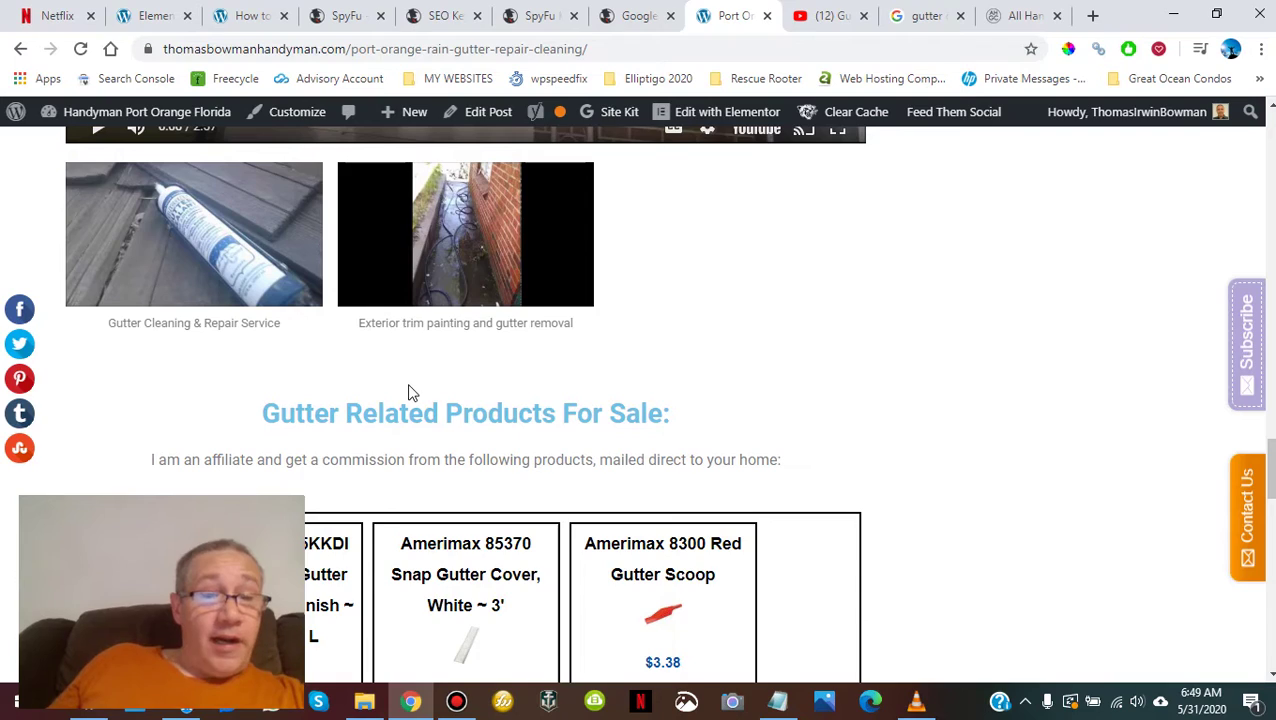
pyautogui.scroll(2, 838, 385)
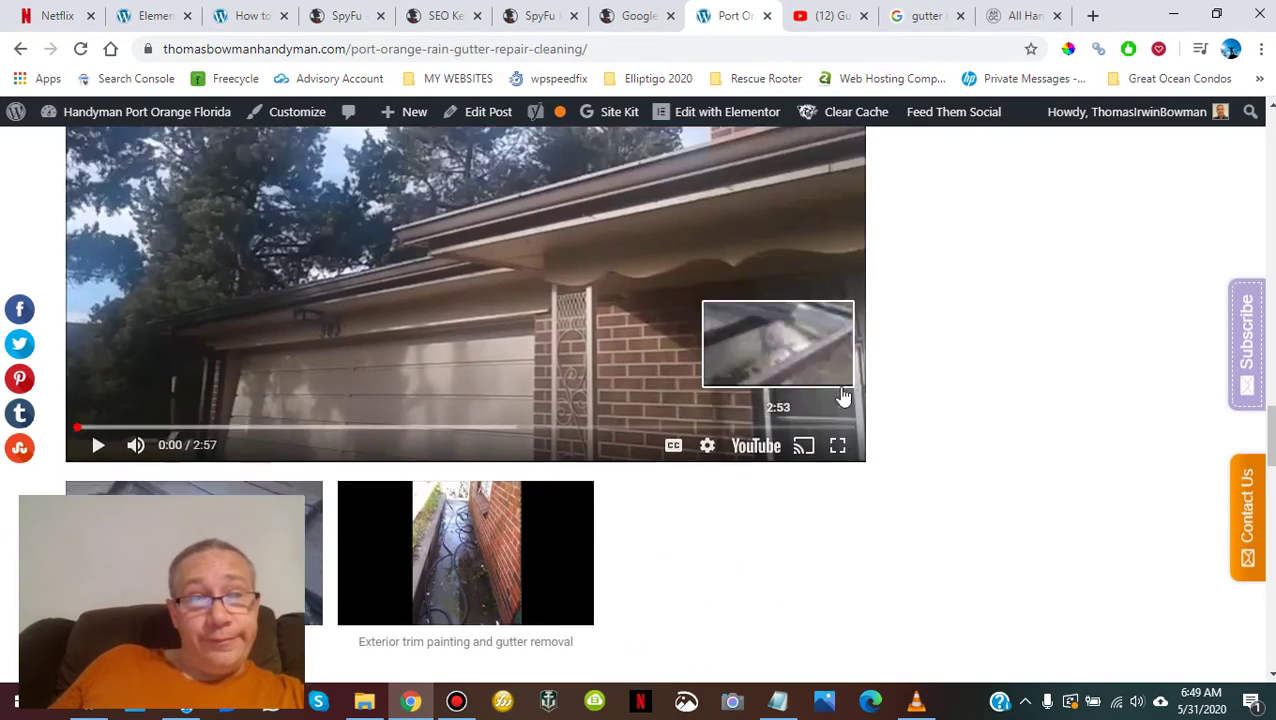
pyautogui.scroll(9, 838, 390)
pyautogui.scroll(3, 843, 395)
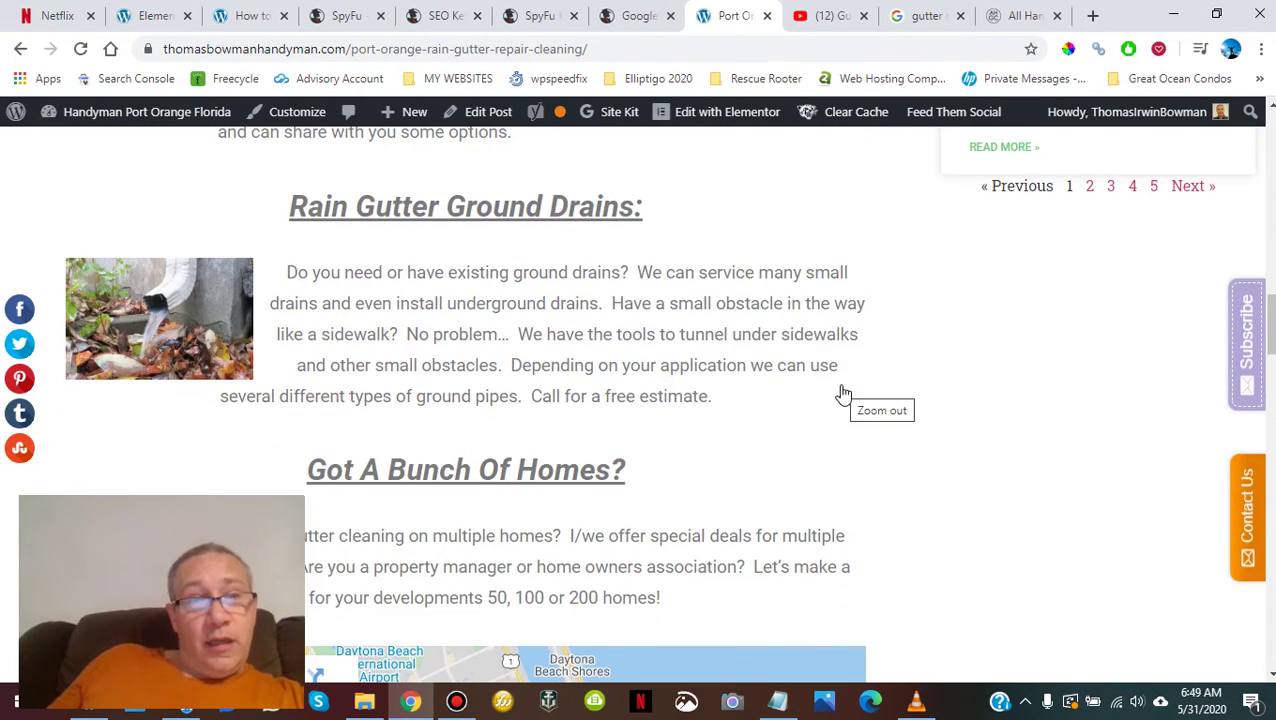
pyautogui.scroll(9, 843, 395)
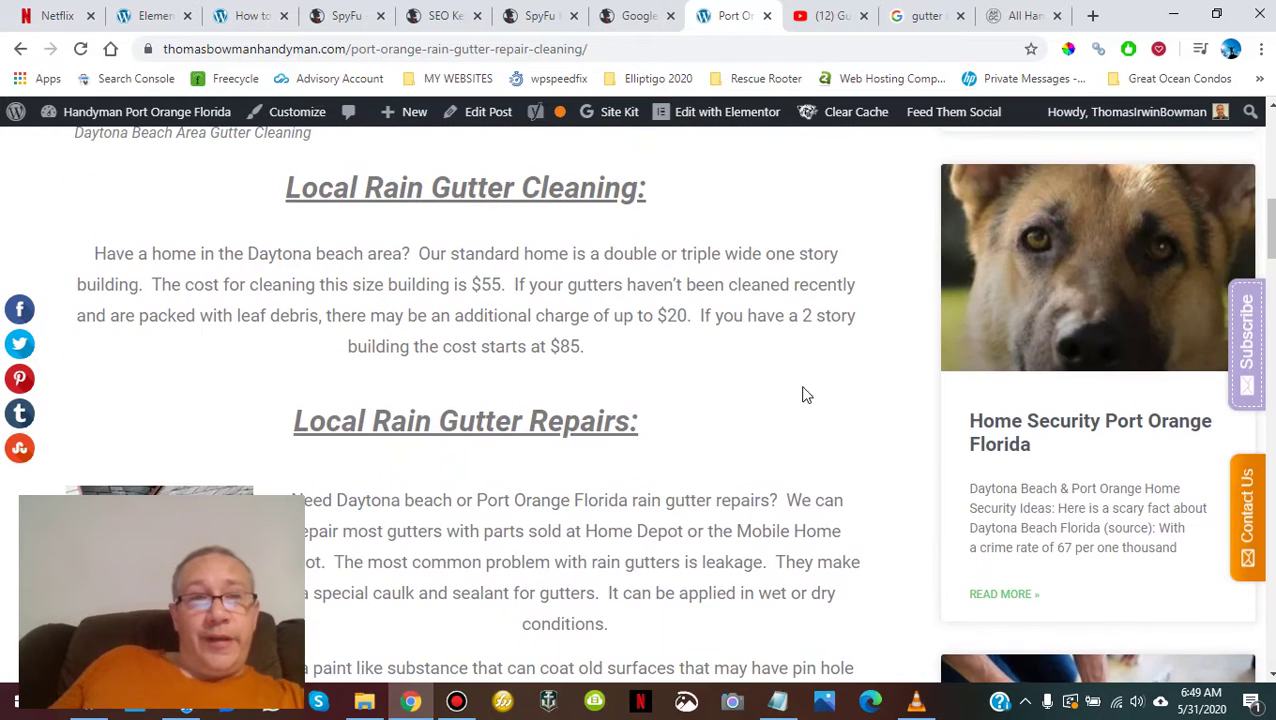
# - Review the SpyFu tabs in turn: domain overview, the site's gutter keywords, "port orange gutter" overview and "daytona gutter" related keywords
pyautogui.click(350, 18)
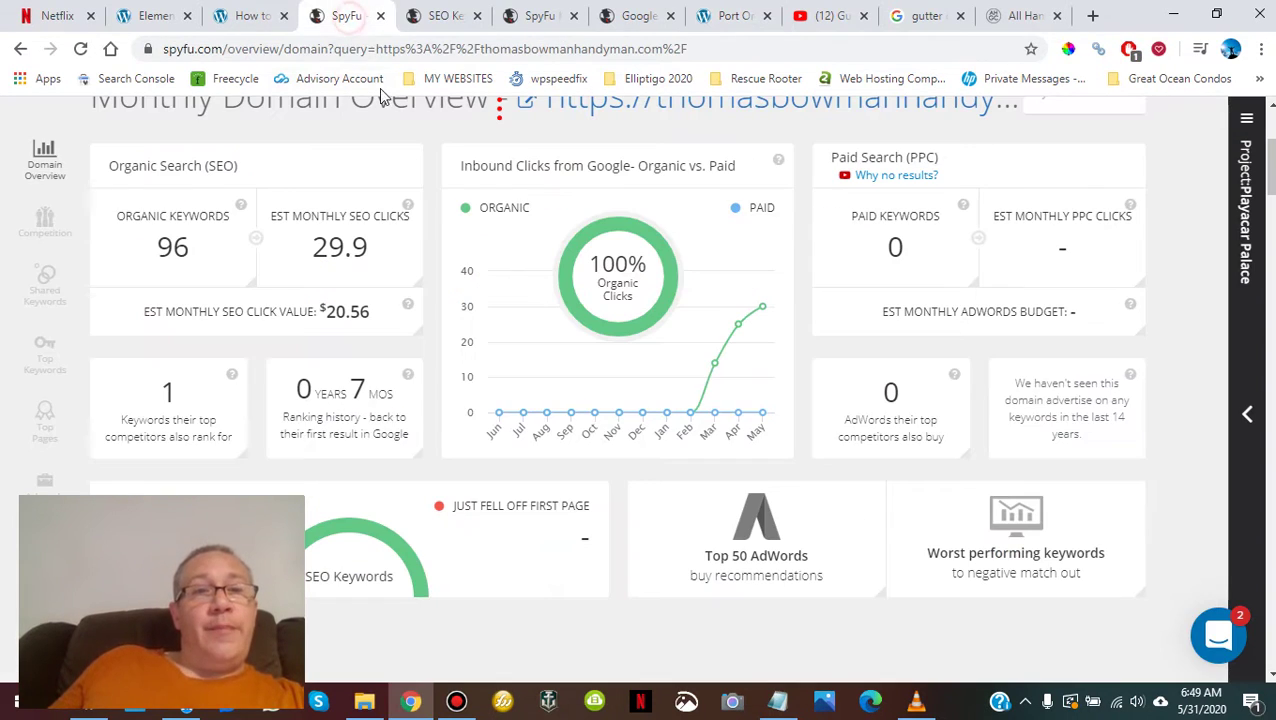
pyautogui.click(456, 18)
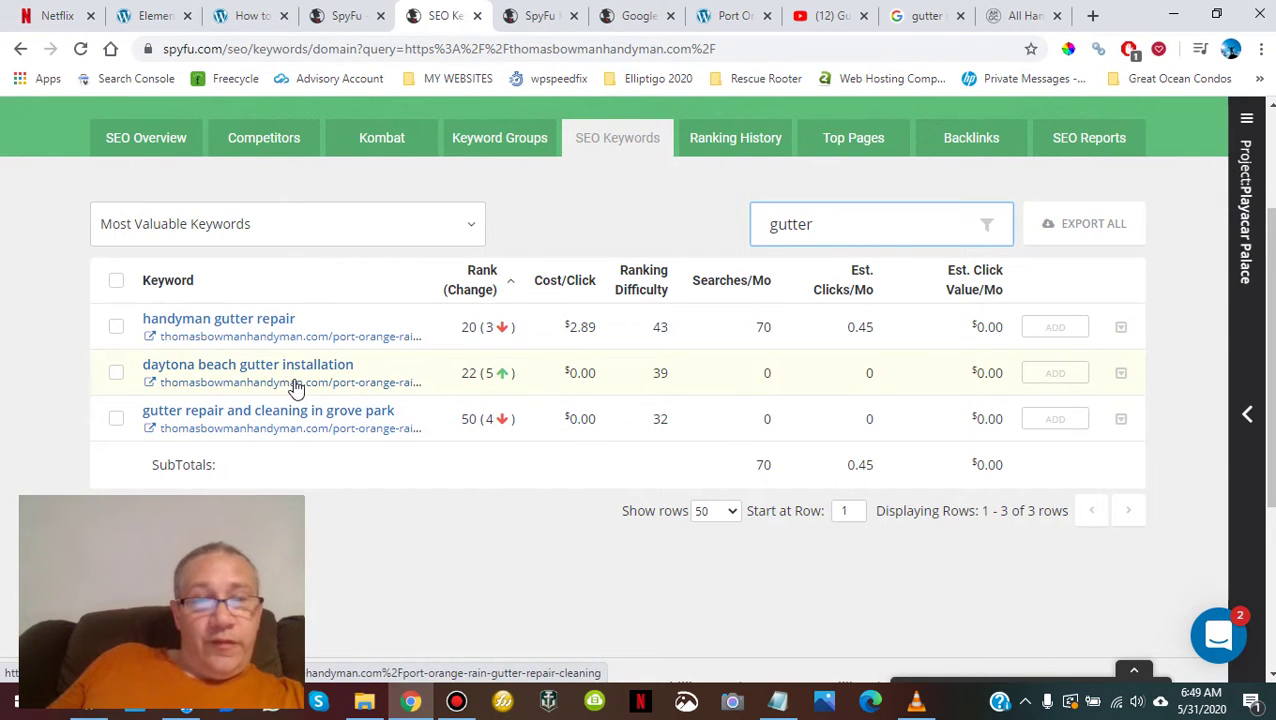
pyautogui.click(530, 15)
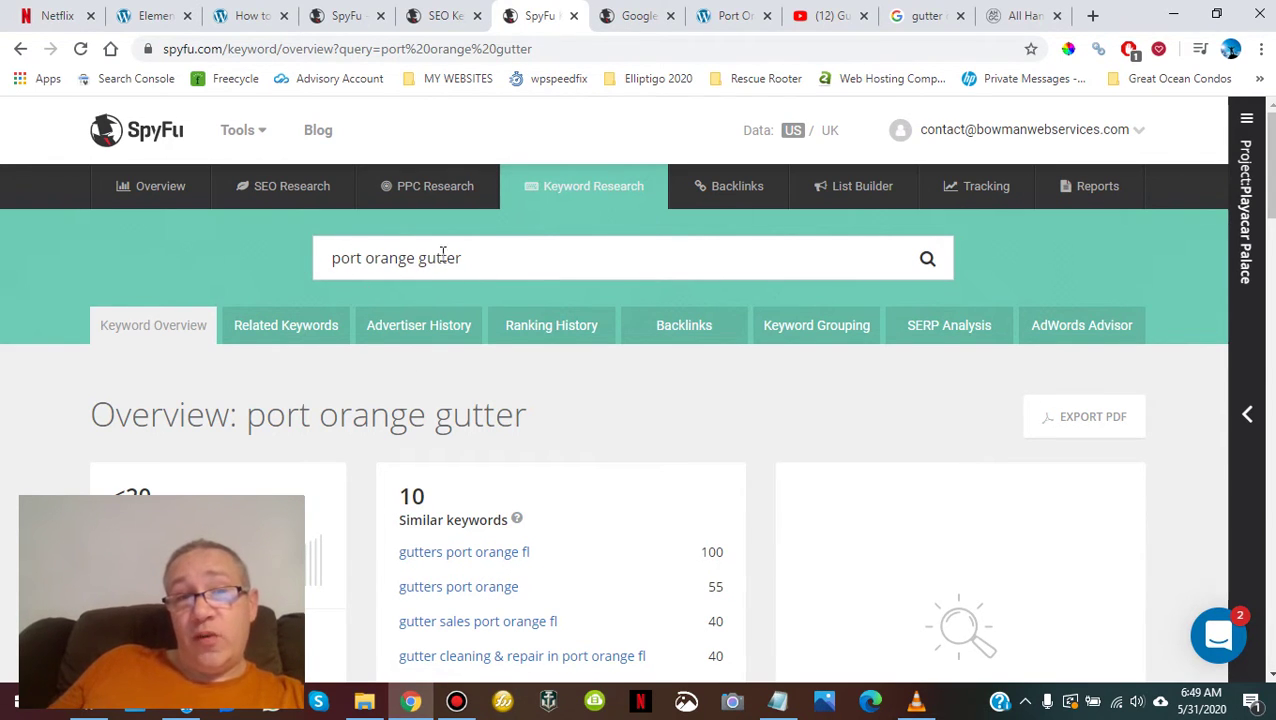
pyautogui.click(628, 20)
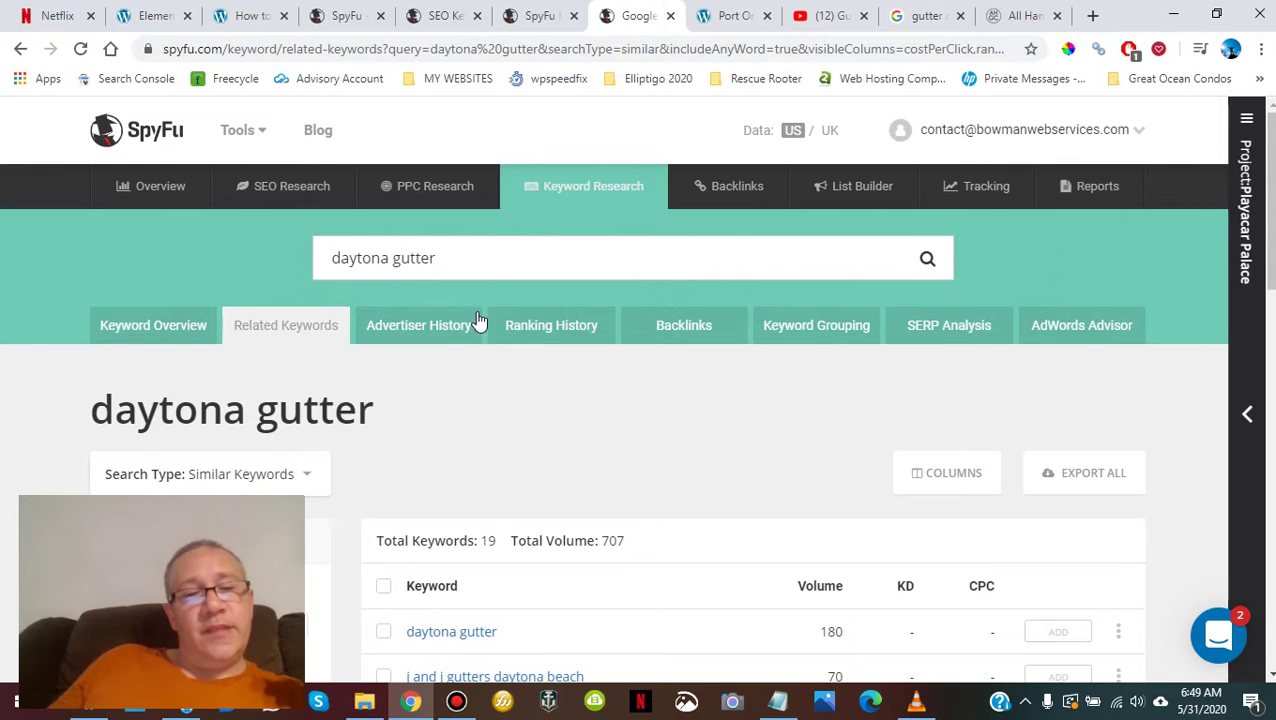
# - Examine the full list of related keywords for "daytona gutter" and their search volumes
pyautogui.scroll(-3, 577, 347)
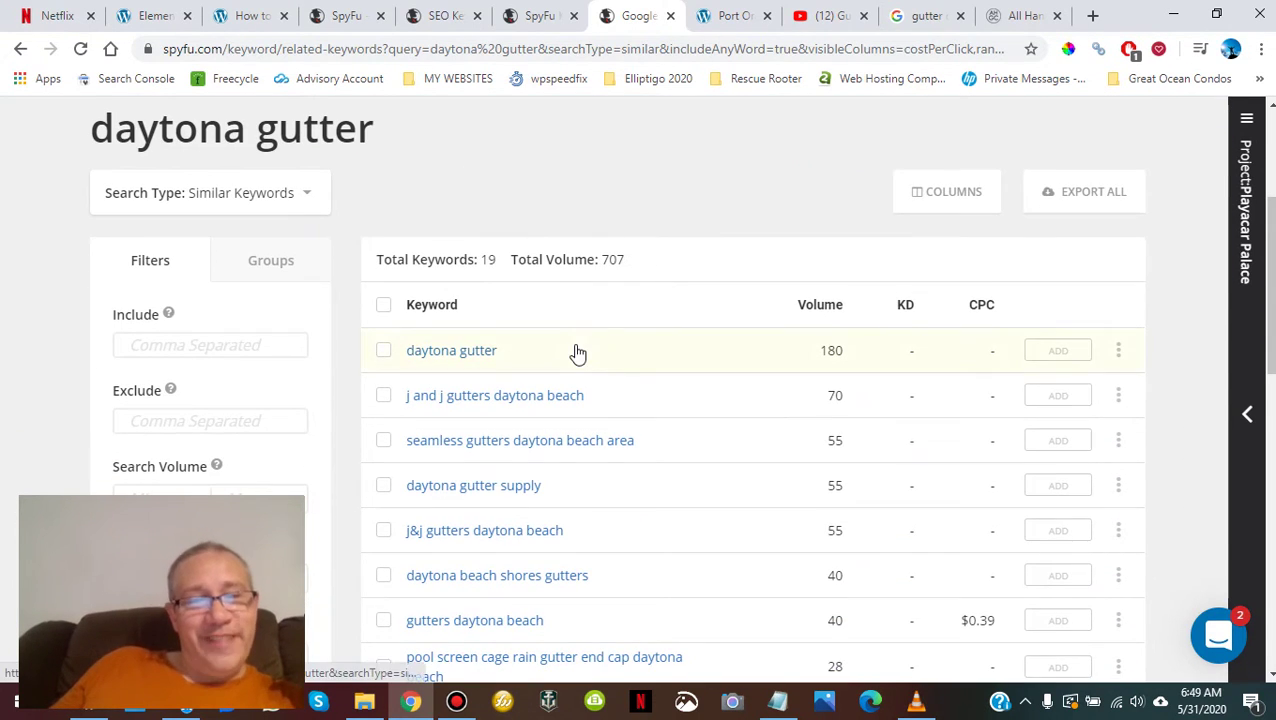
pyautogui.scroll(3, 577, 347)
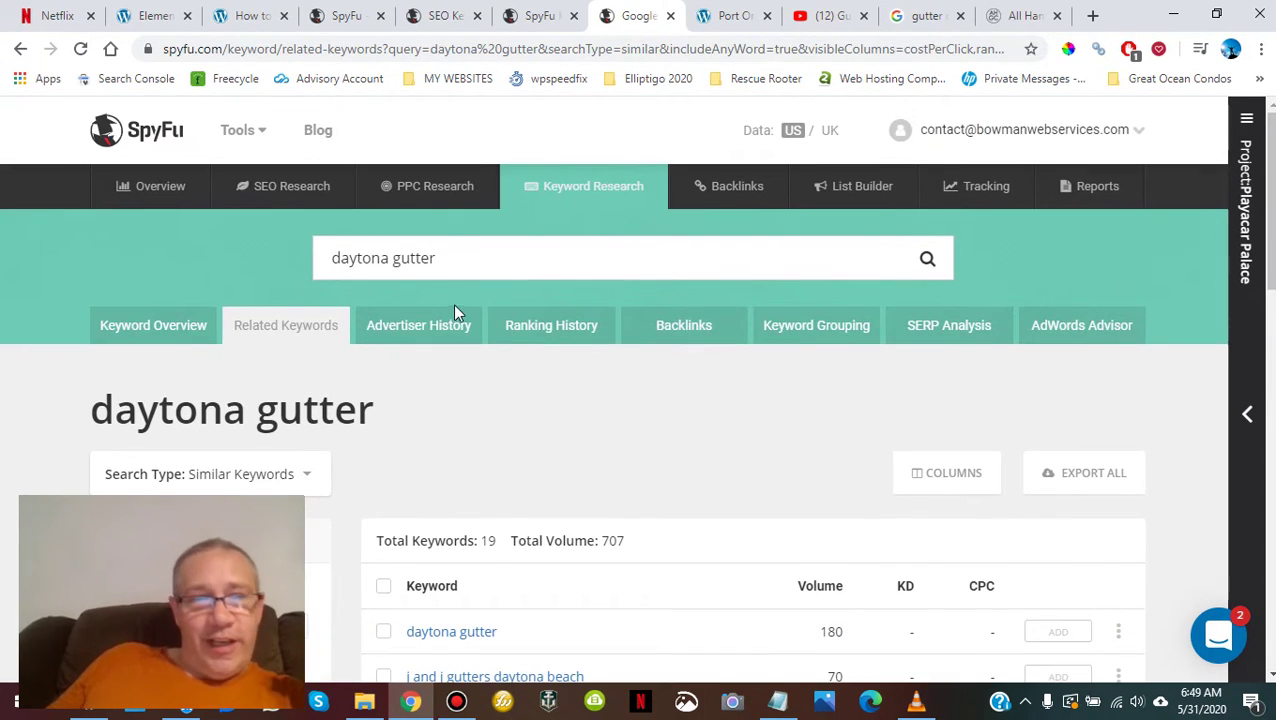
pyautogui.scroll(-4, 455, 313)
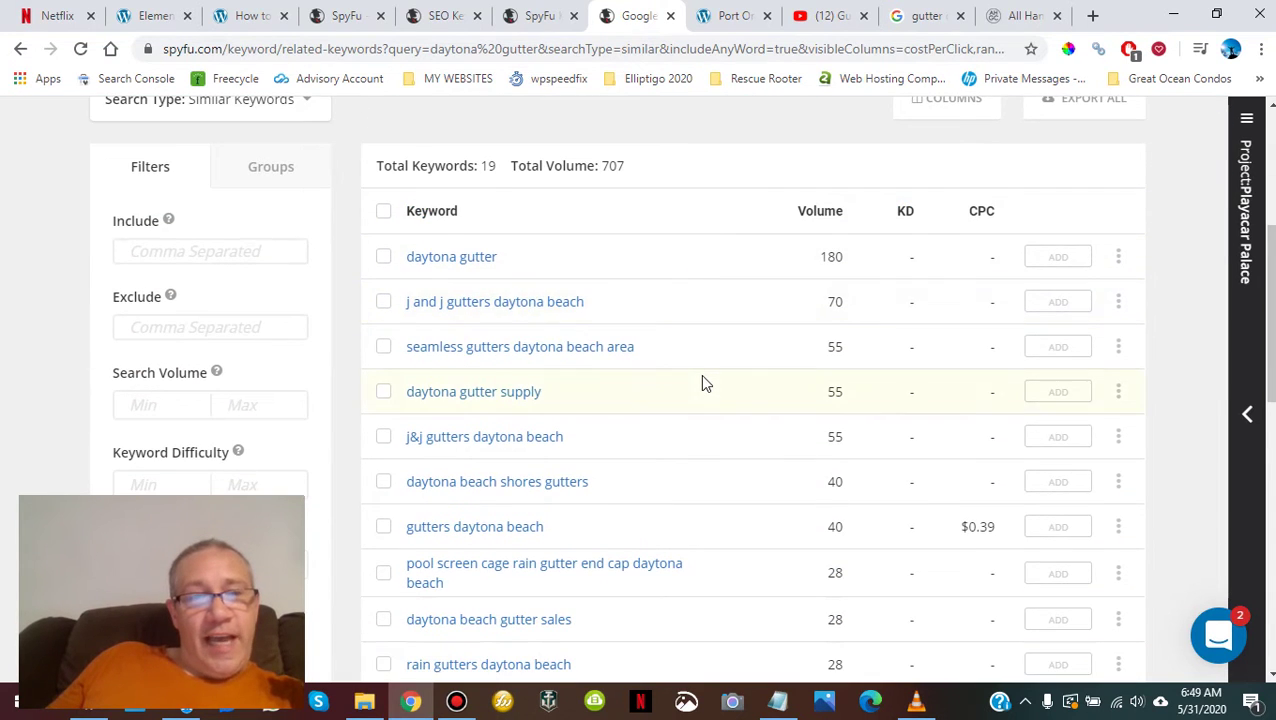
pyautogui.scroll(-1, 702, 383)
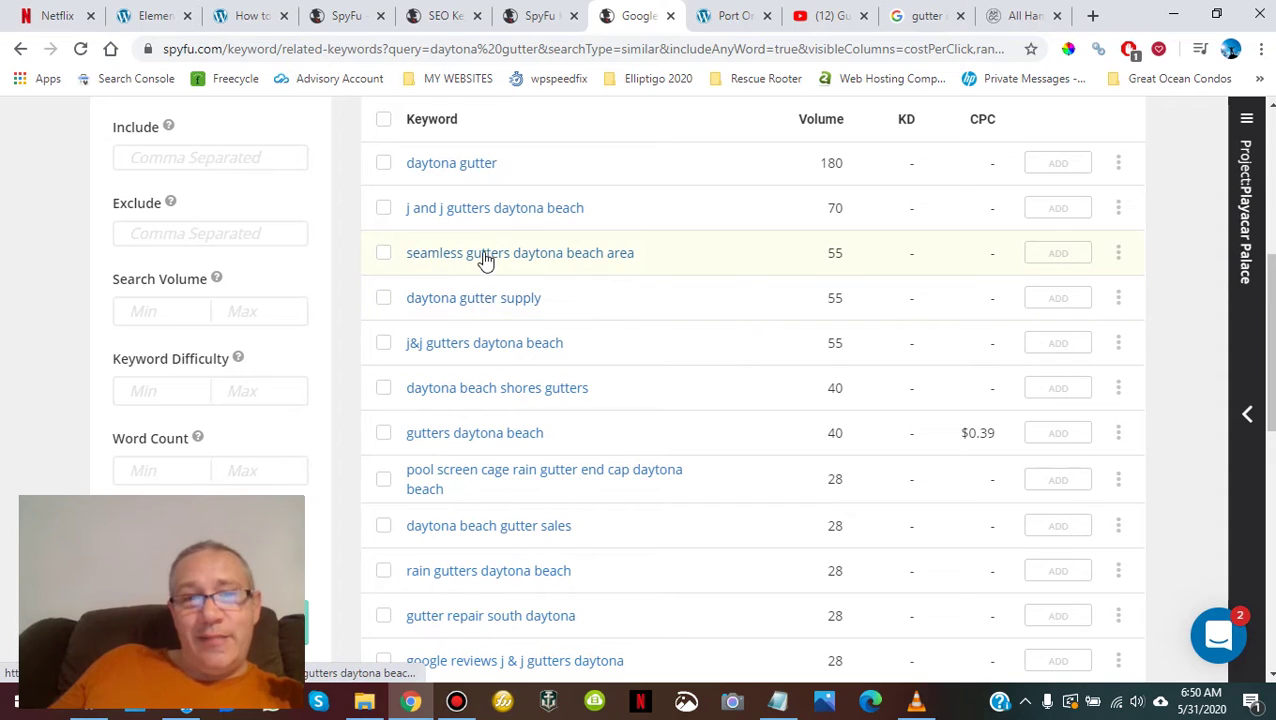
pyautogui.scroll(-1, 500, 470)
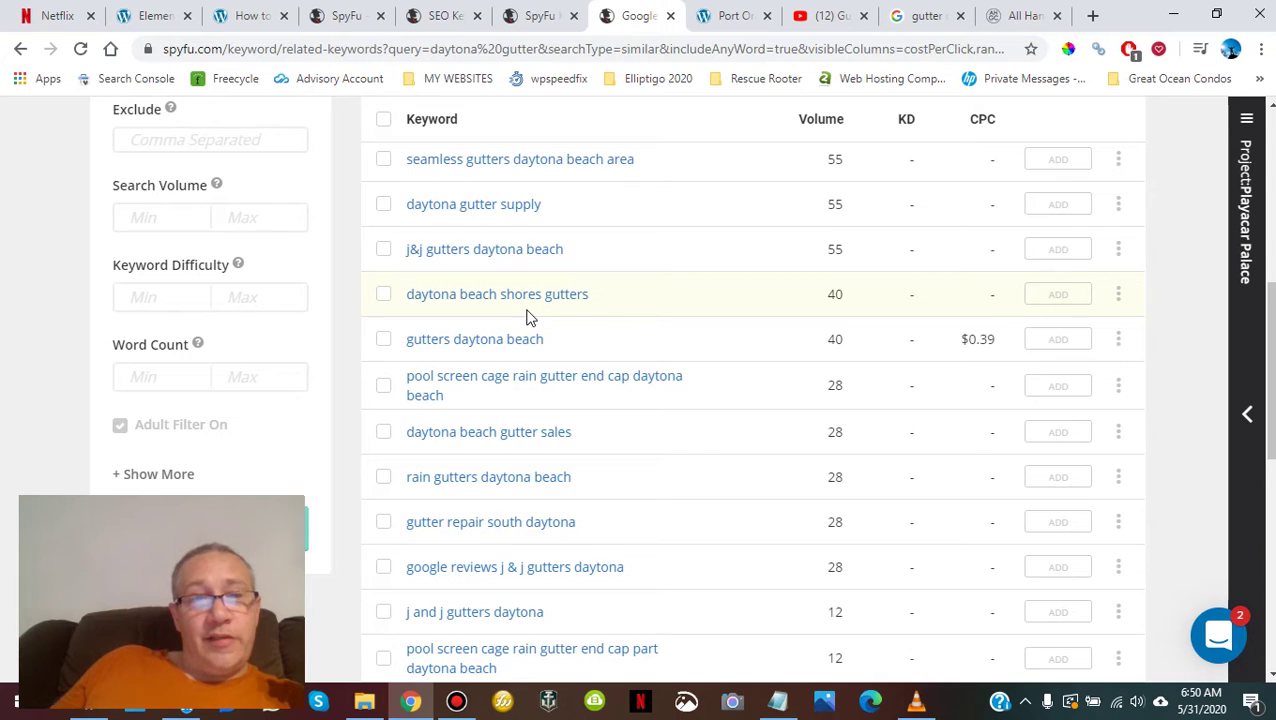
pyautogui.scroll(-1, 530, 317)
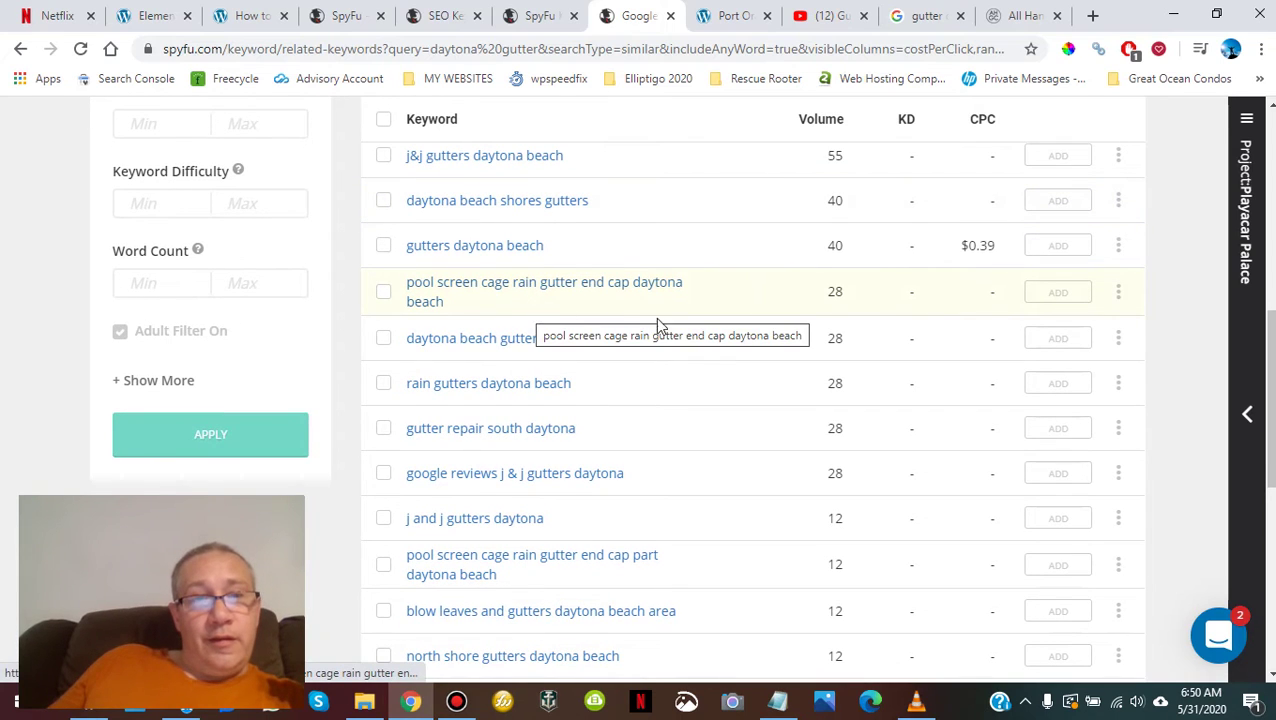
pyautogui.scroll(-1, 660, 322)
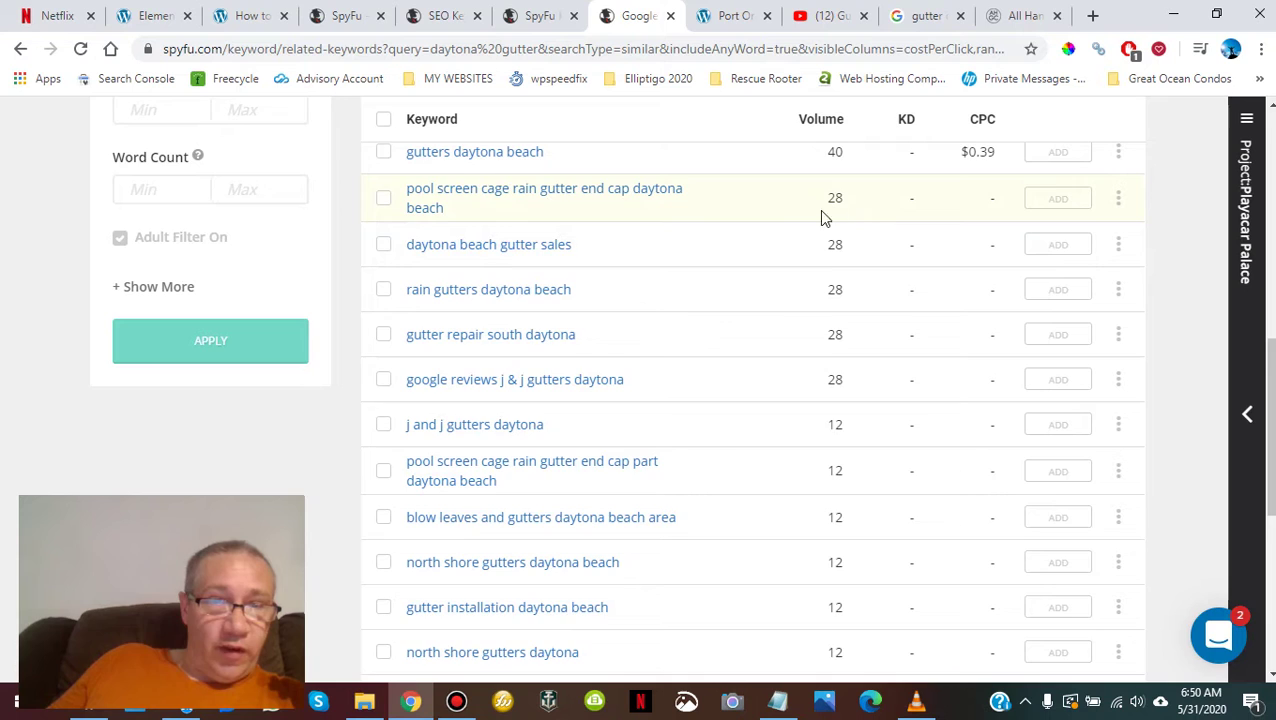
pyautogui.scroll(-2, 604, 202)
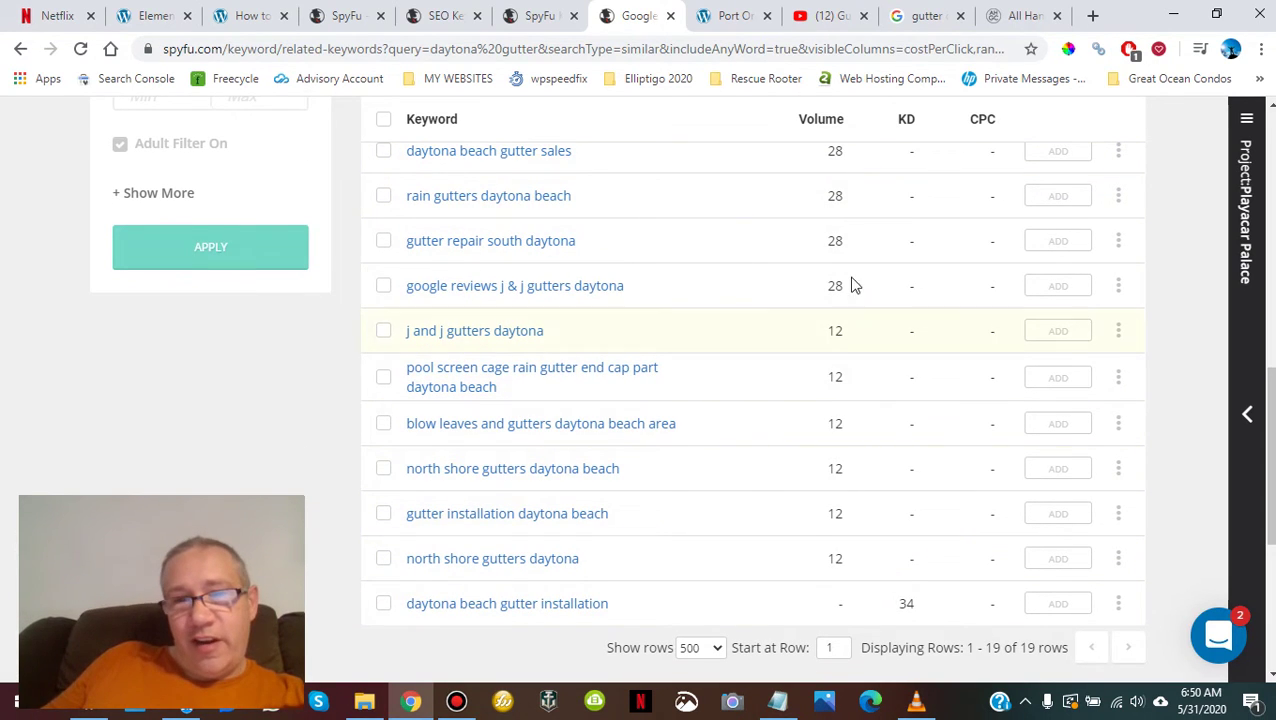
pyautogui.scroll(5, 504, 475)
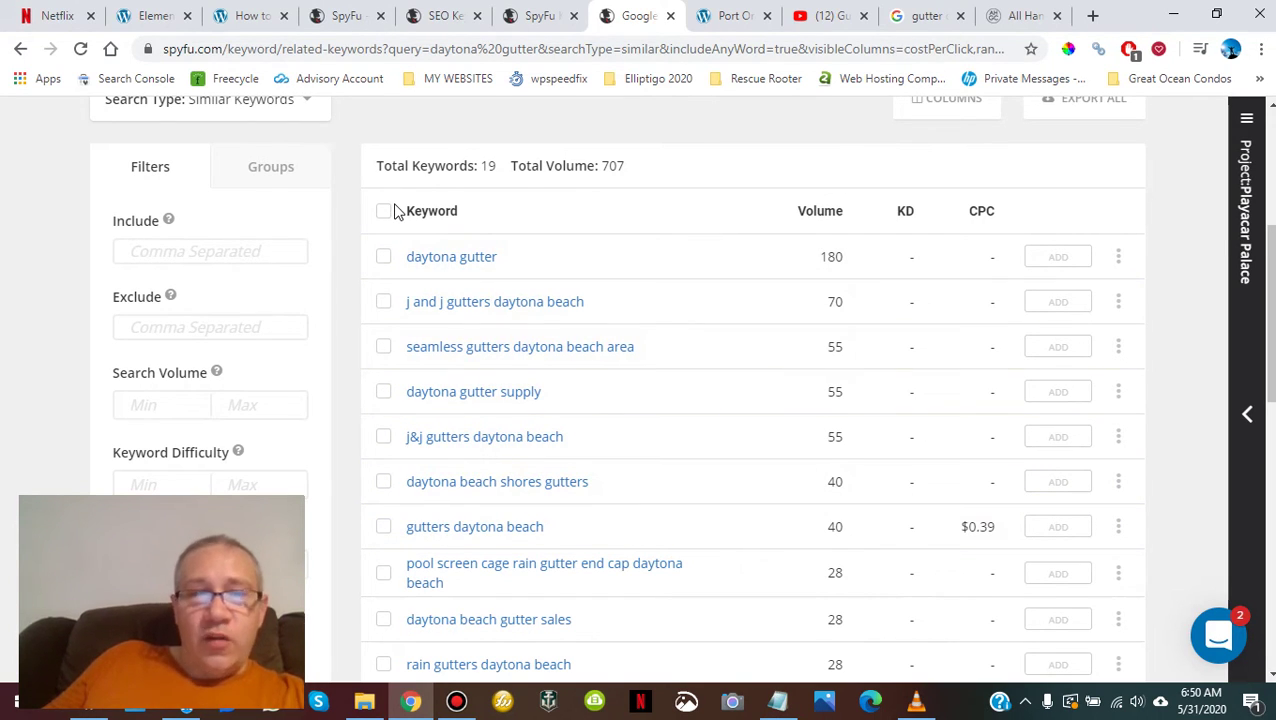
# - Check the gutter page's wording, then go through the "daytona gutter" keyword list again down to its last entry
pyautogui.click(740, 16)
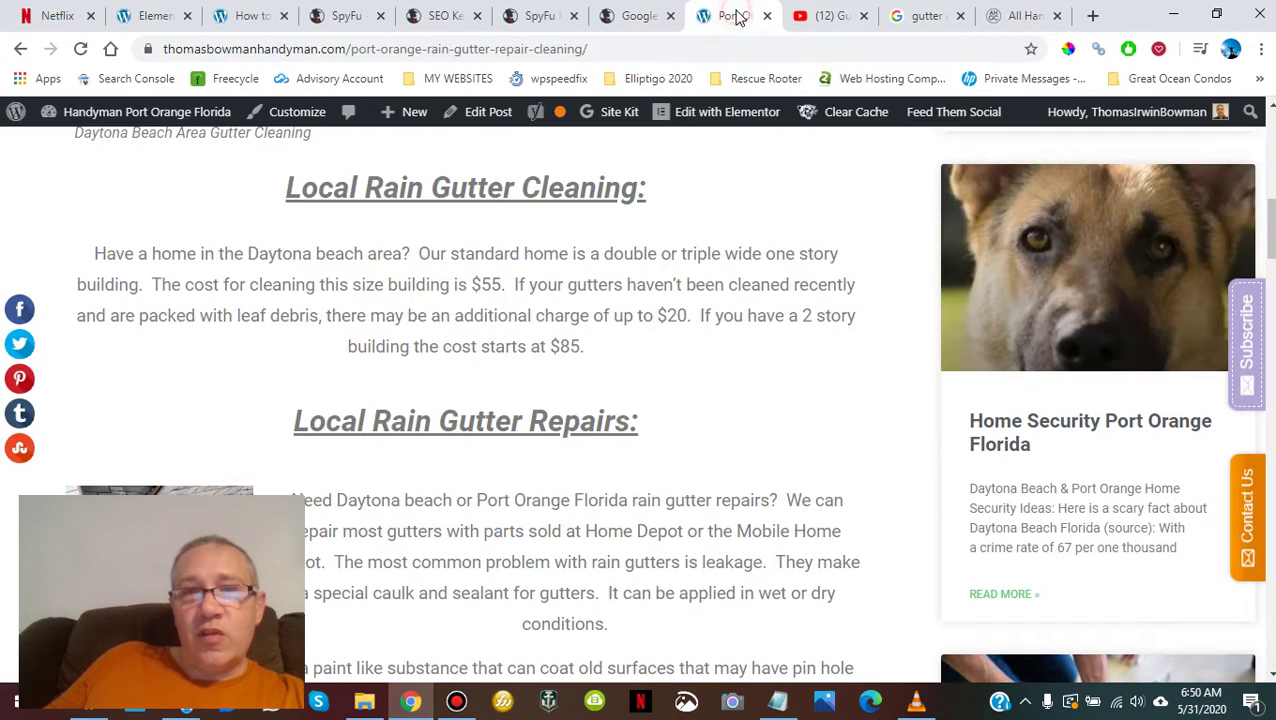
pyautogui.click(545, 15)
pyautogui.click(642, 16)
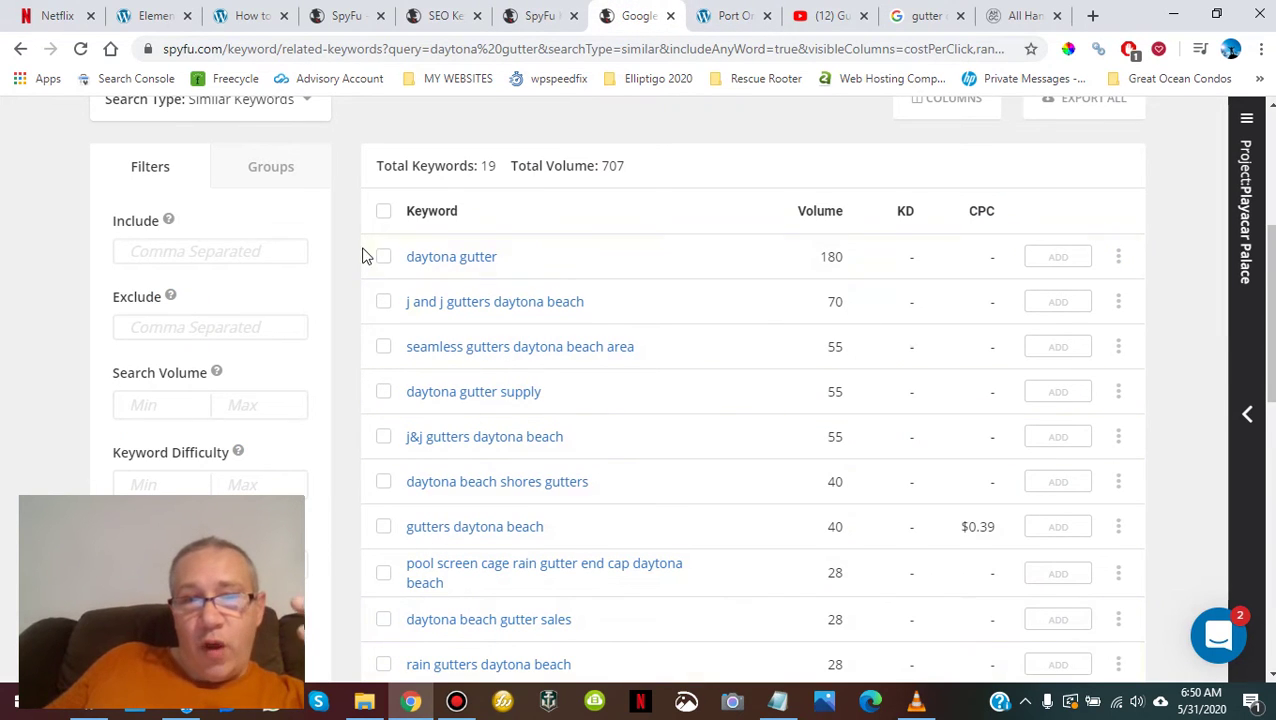
pyautogui.scroll(1, 609, 587)
pyautogui.scroll(-6, 609, 587)
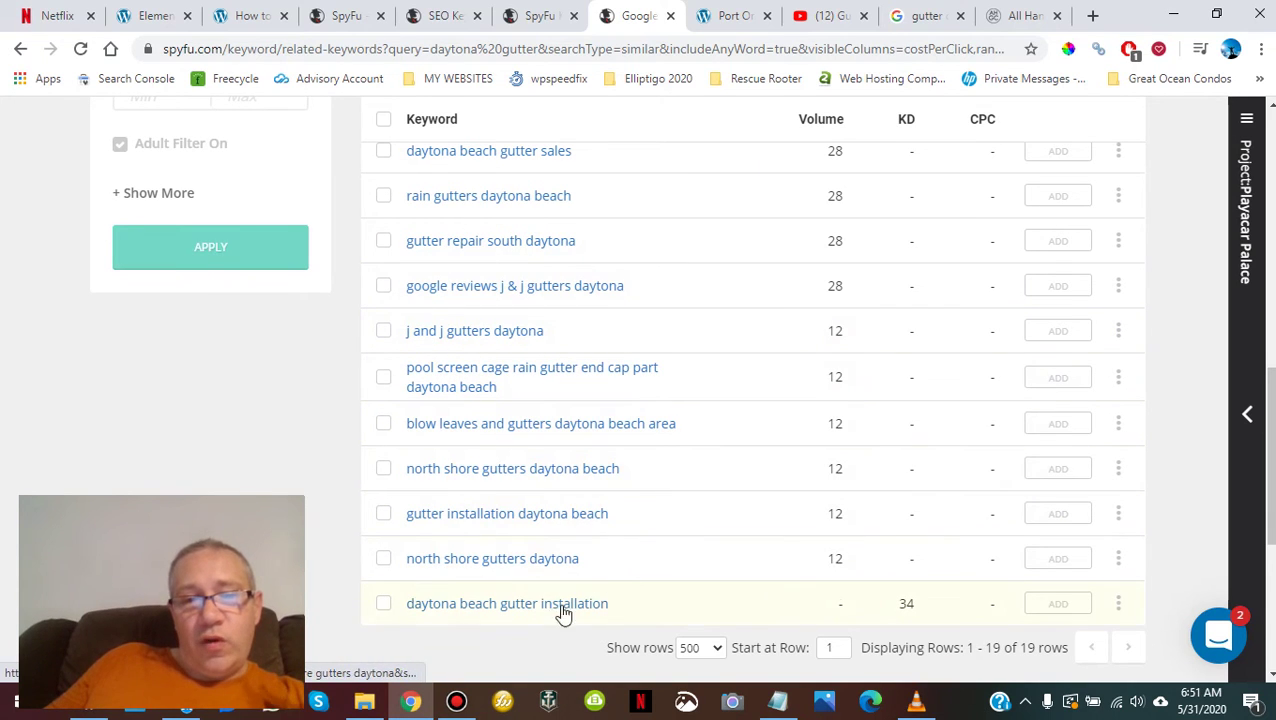
pyautogui.scroll(-1, 609, 590)
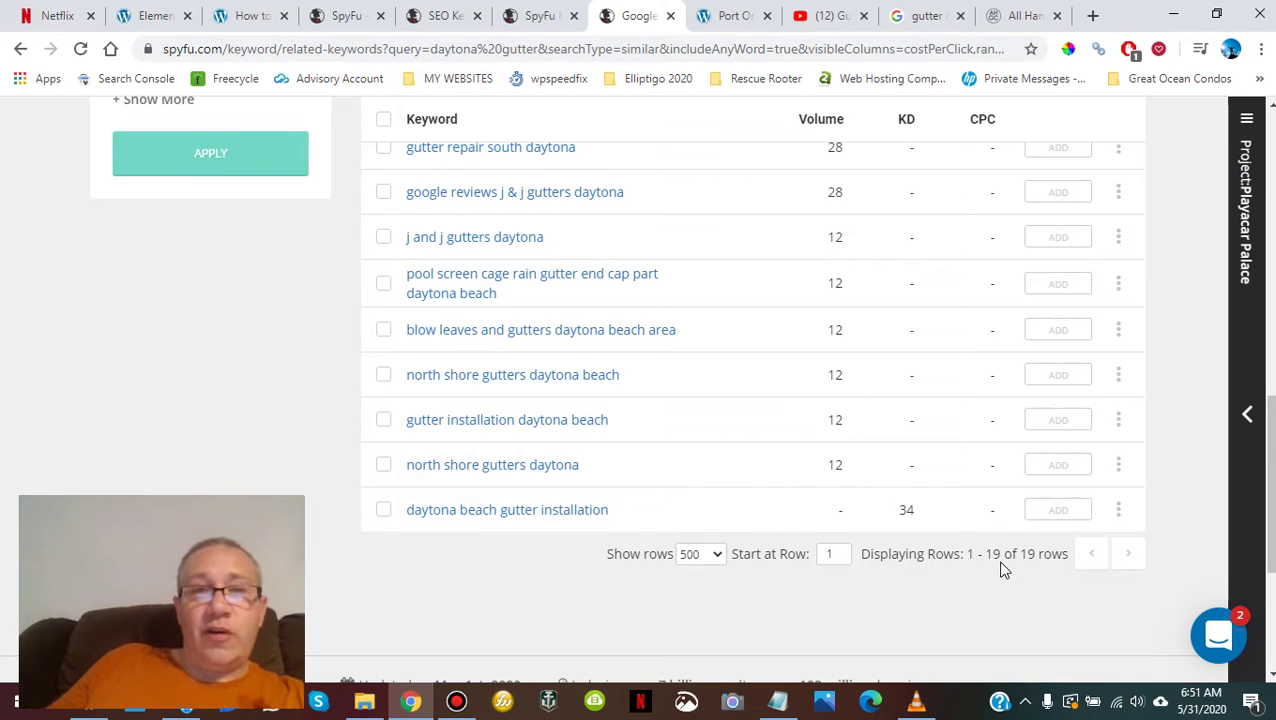
# - Open the full related keywords list for "port orange gutter" in SpyFu and look through it down to the last row
pyautogui.click(527, 15)
pyautogui.scroll(-4, 743, 344)
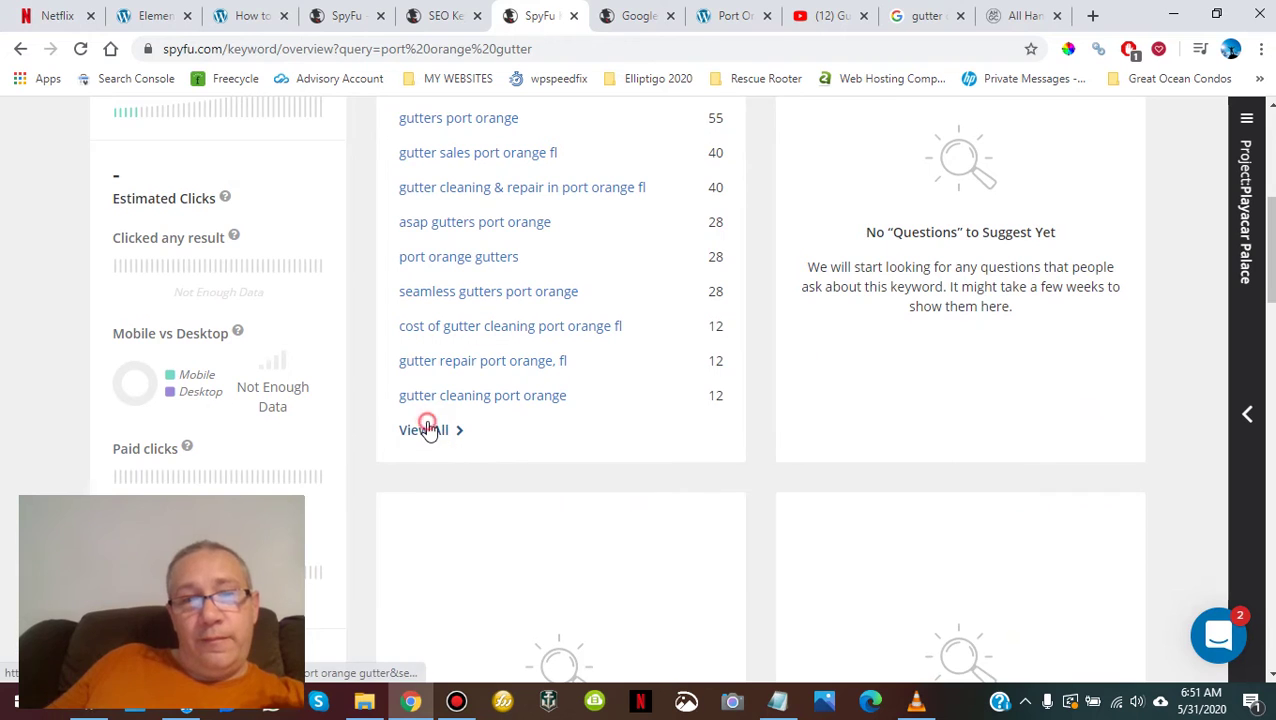
pyautogui.click(427, 428)
pyautogui.scroll(-2, 740, 410)
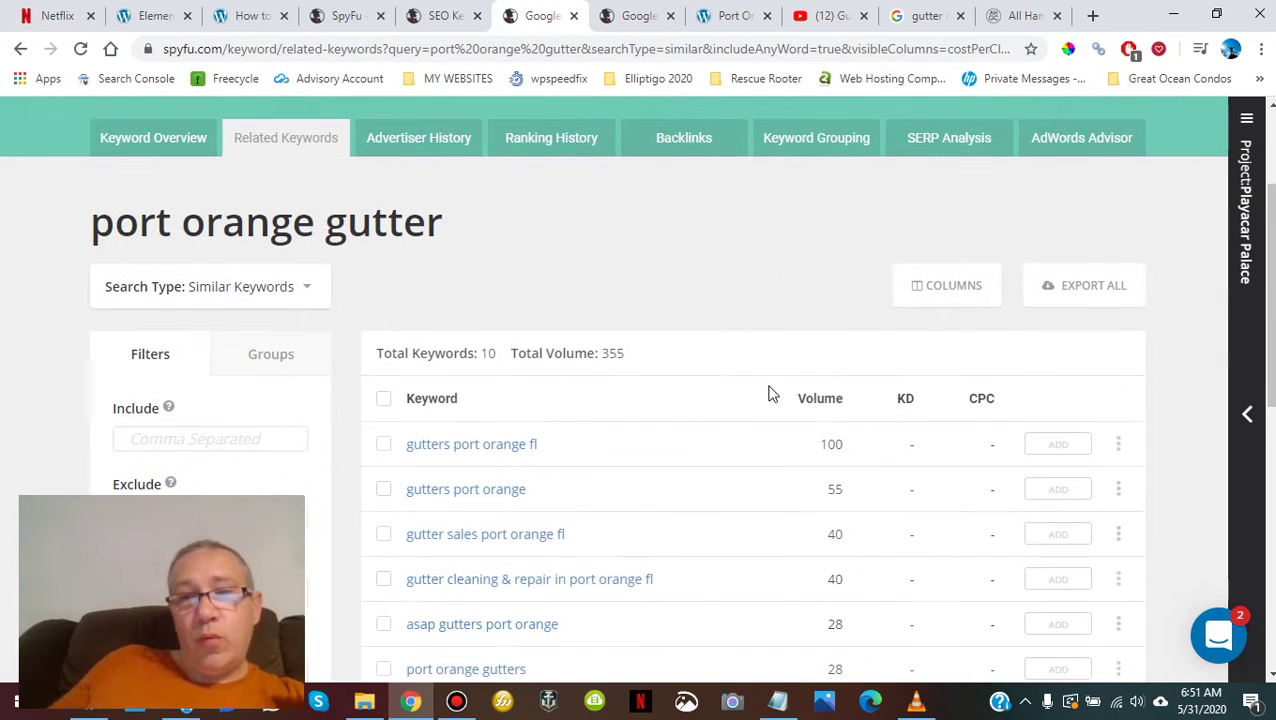
pyautogui.scroll(-2, 762, 390)
pyautogui.scroll(-5, 760, 388)
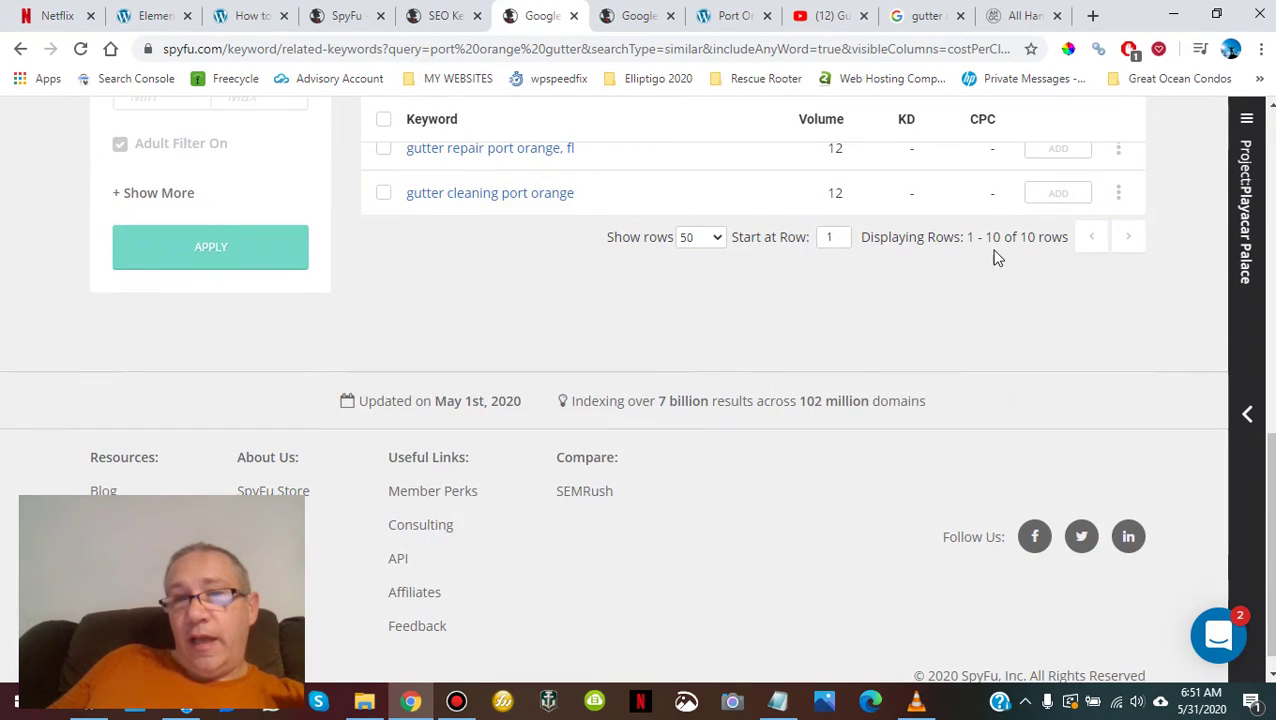
# - Examine the individual "port orange gutter" keyword phrases again and compare their search volumes
pyautogui.scroll(5, 846, 424)
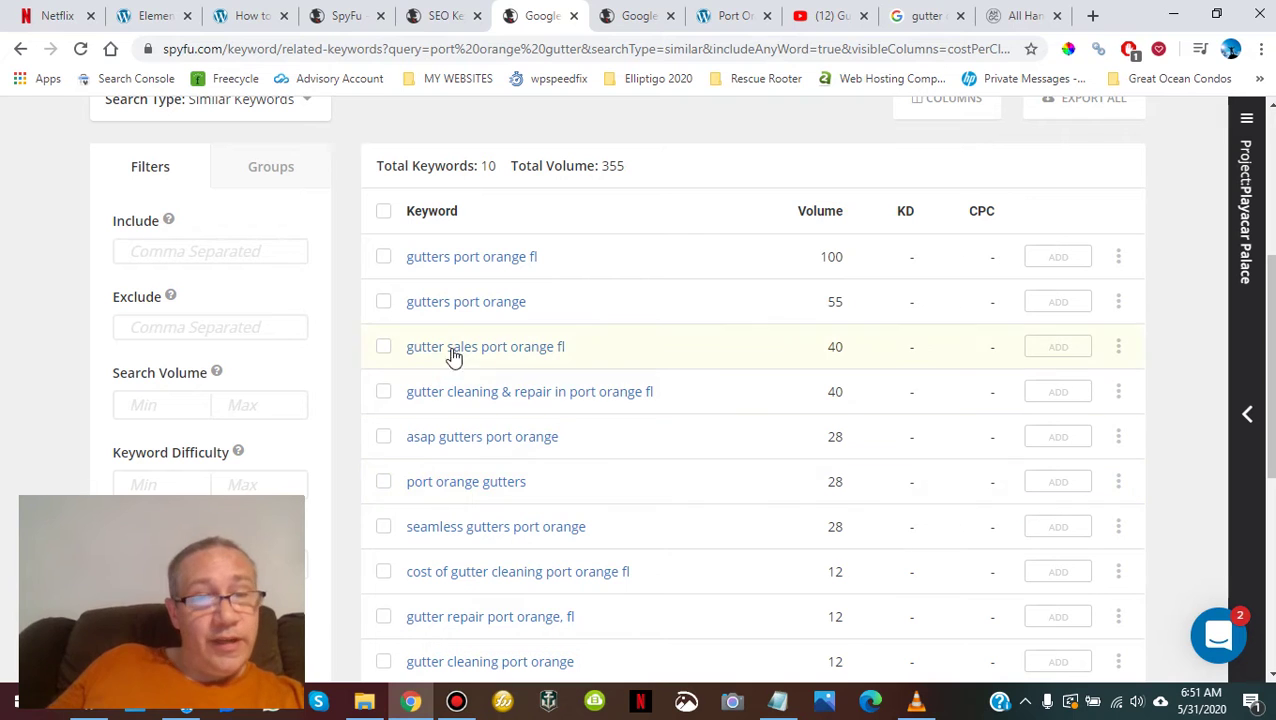
pyautogui.scroll(-2, 578, 520)
pyautogui.scroll(-1, 580, 520)
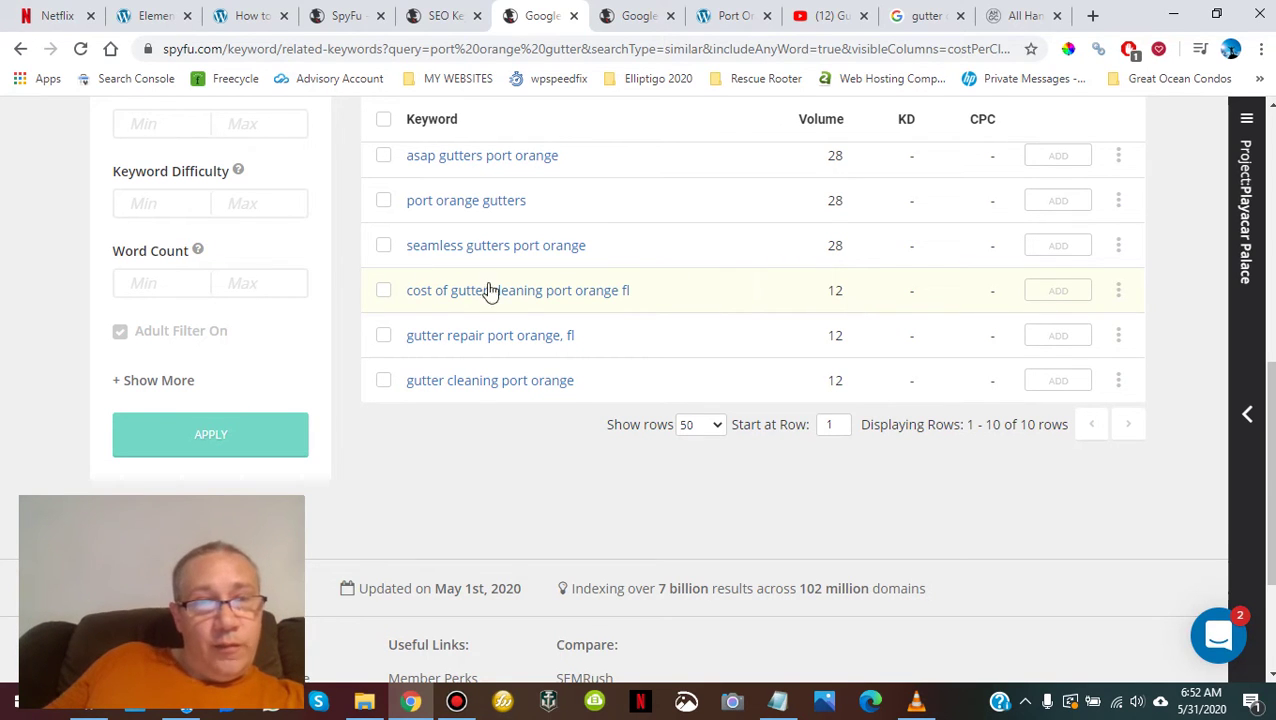
pyautogui.scroll(2, 515, 303)
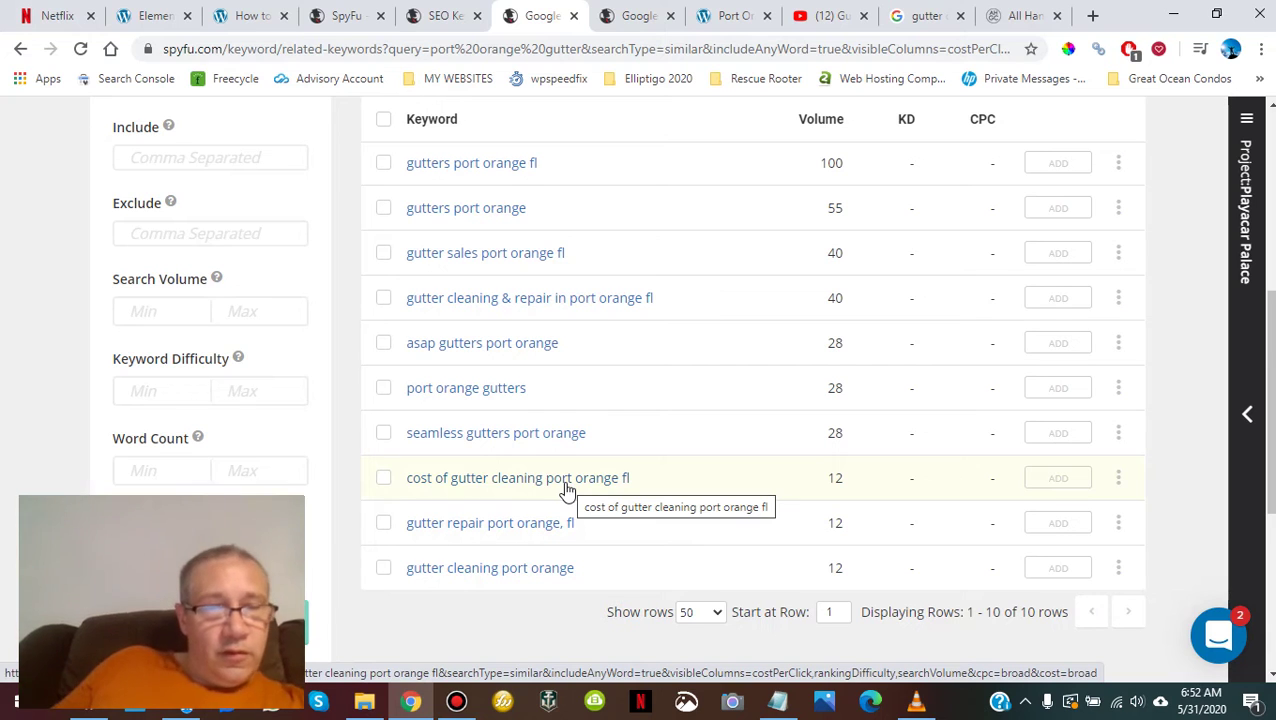
pyautogui.scroll(1, 566, 488)
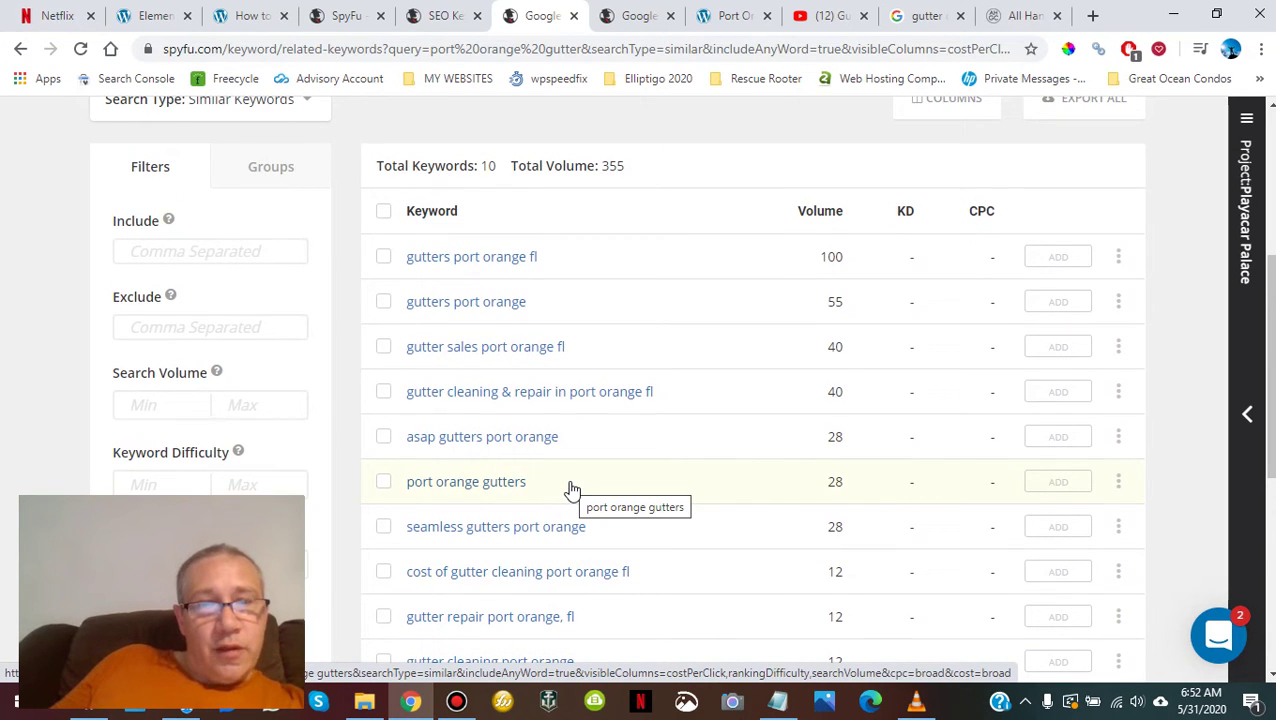
pyautogui.scroll(1, 560, 480)
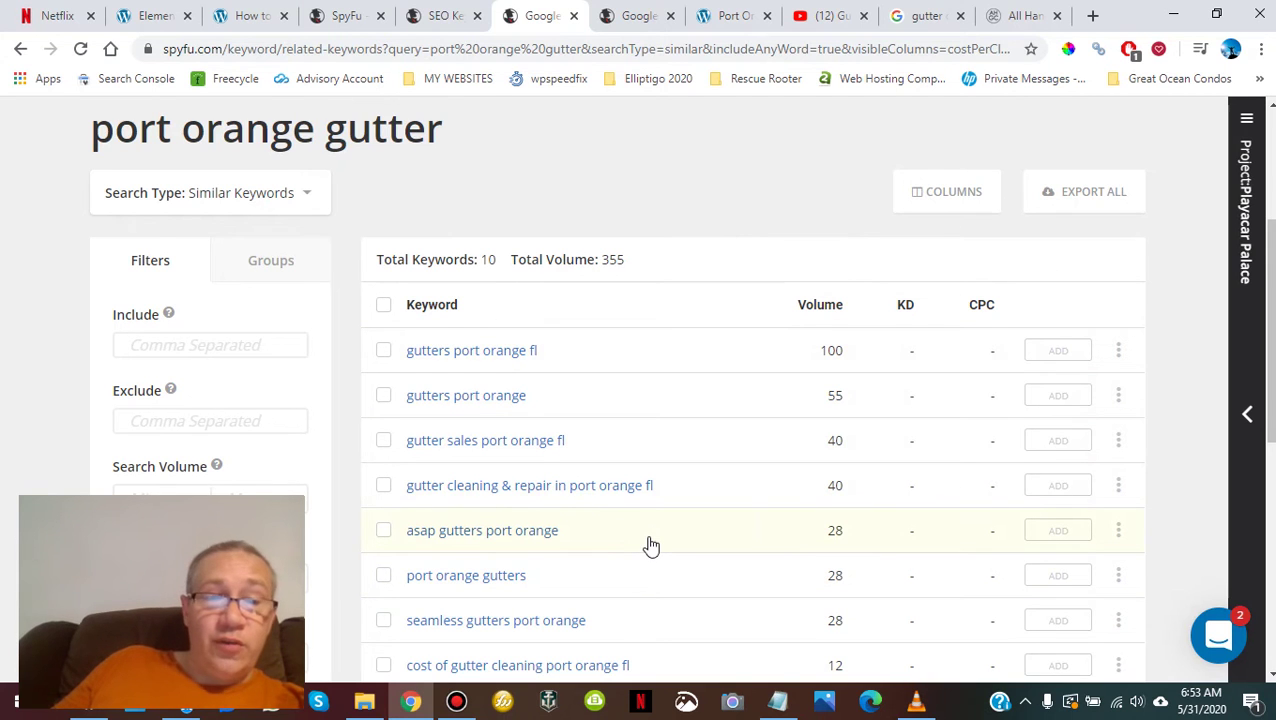
# - Check the handyman site's gutter page introduction and web address, and the description of its related YouTube gutter video
pyautogui.click(735, 15)
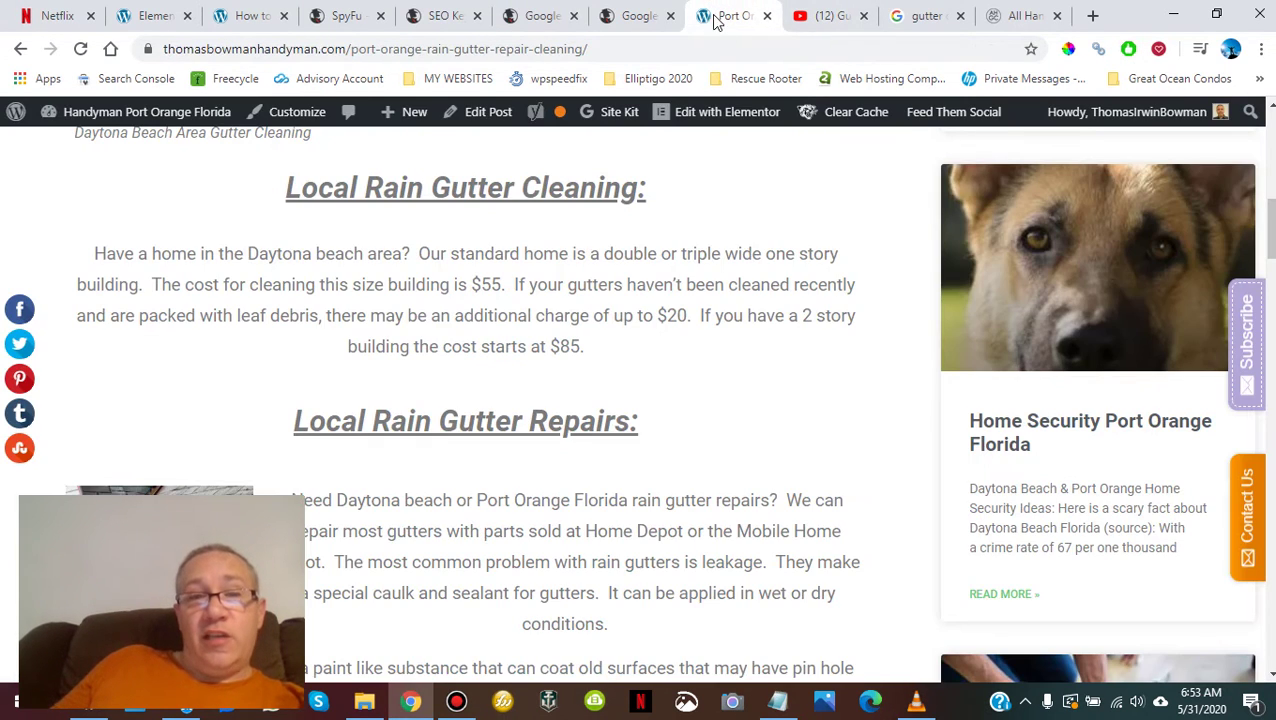
pyautogui.scroll(5, 610, 398)
pyautogui.click(378, 48)
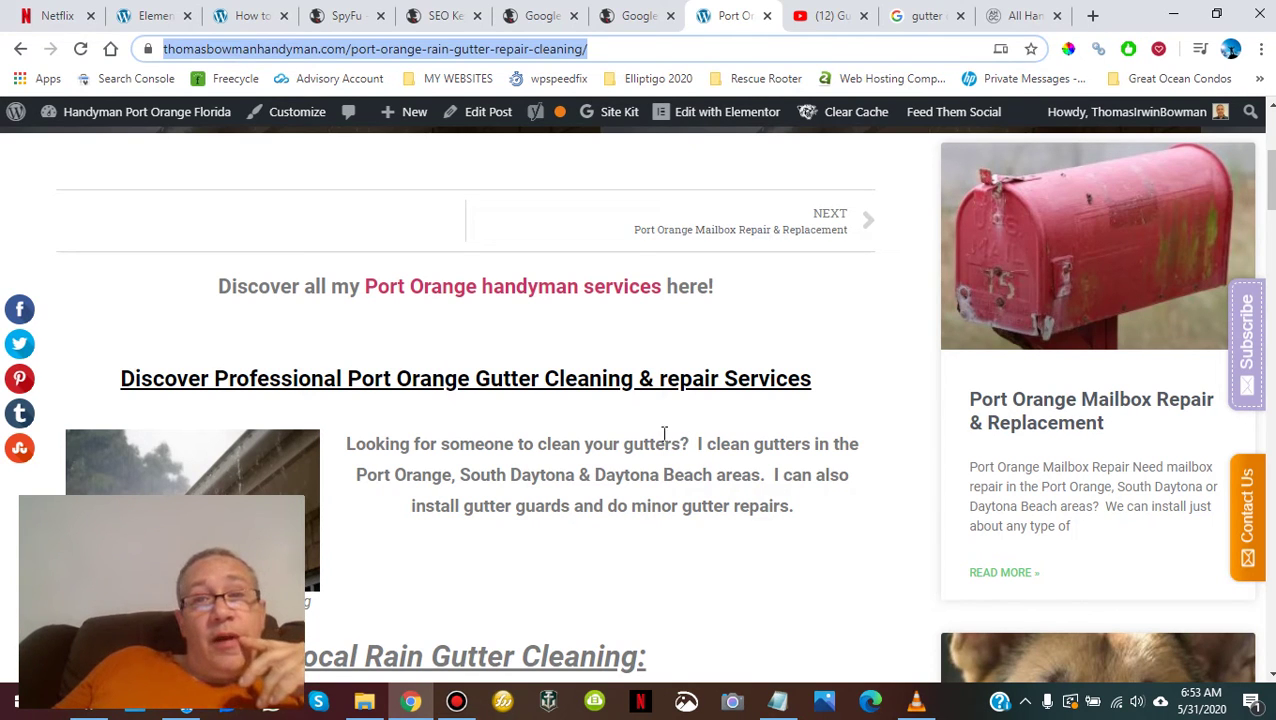
pyautogui.click(822, 17)
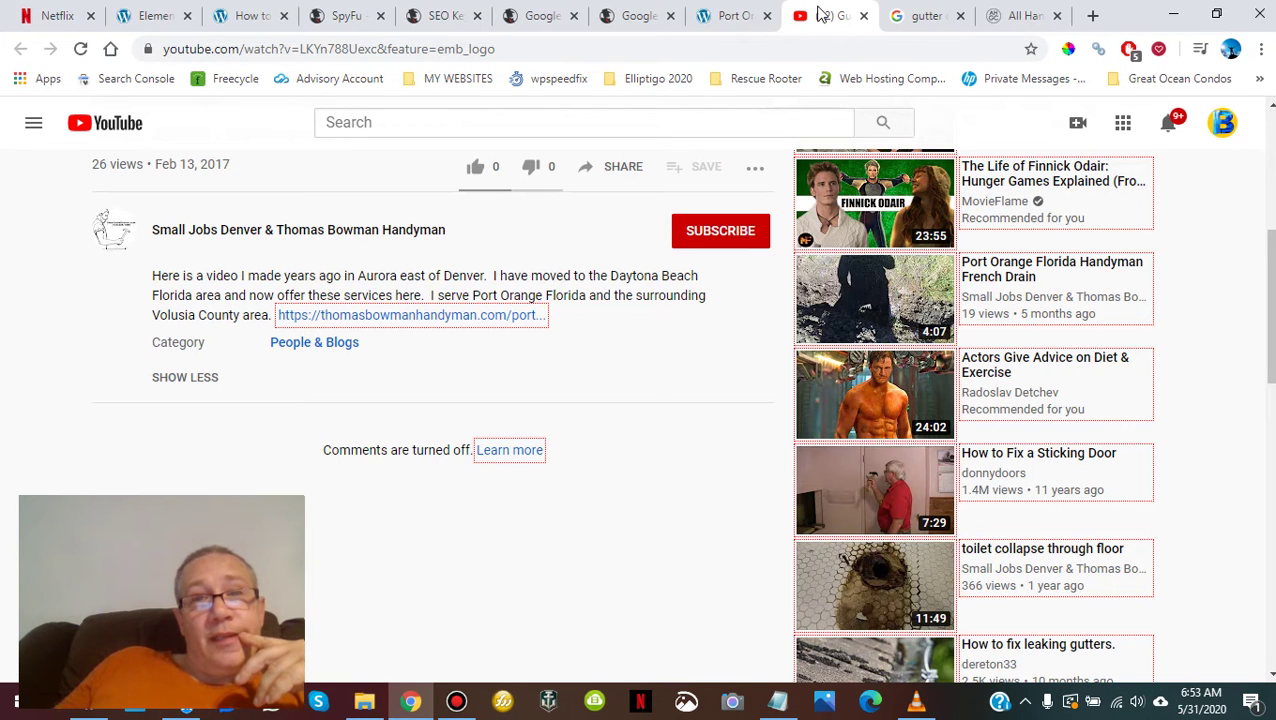
# - Compare the "daytona gutter" related keywords with the "port orange gutter" list in SpyFu
pyautogui.click(641, 16)
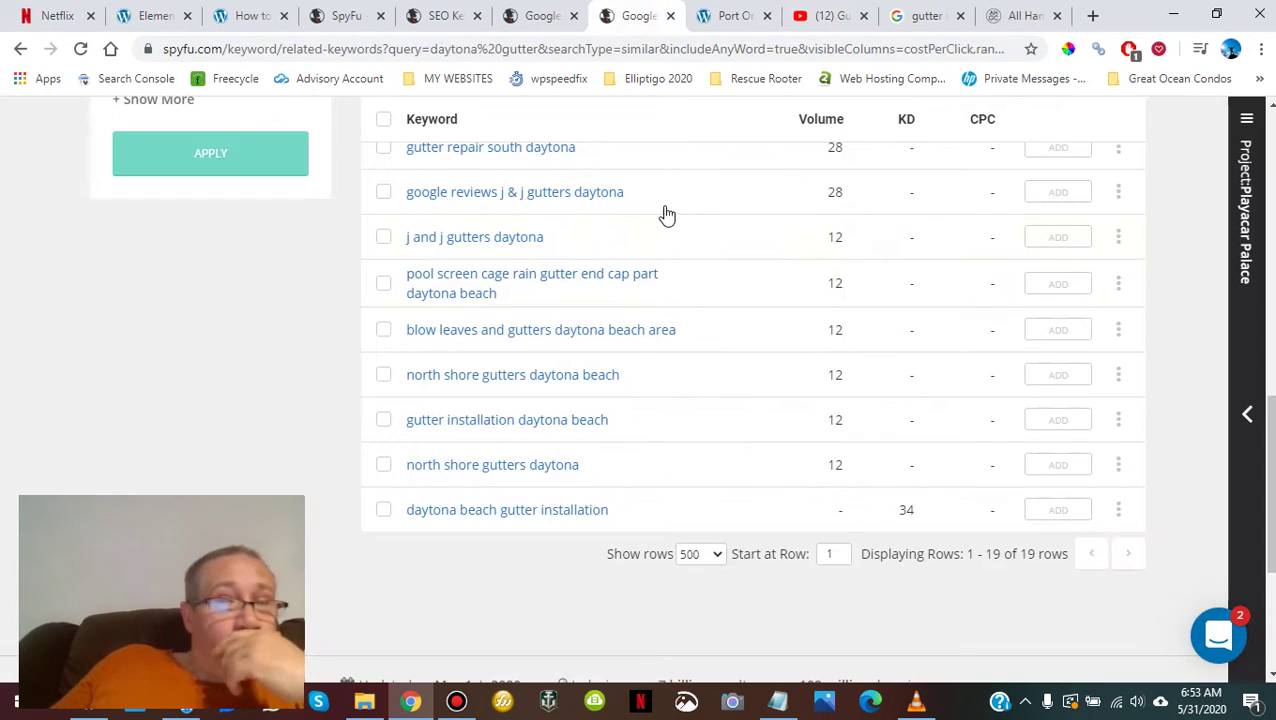
pyautogui.scroll(3, 706, 310)
pyautogui.scroll(3, 706, 310)
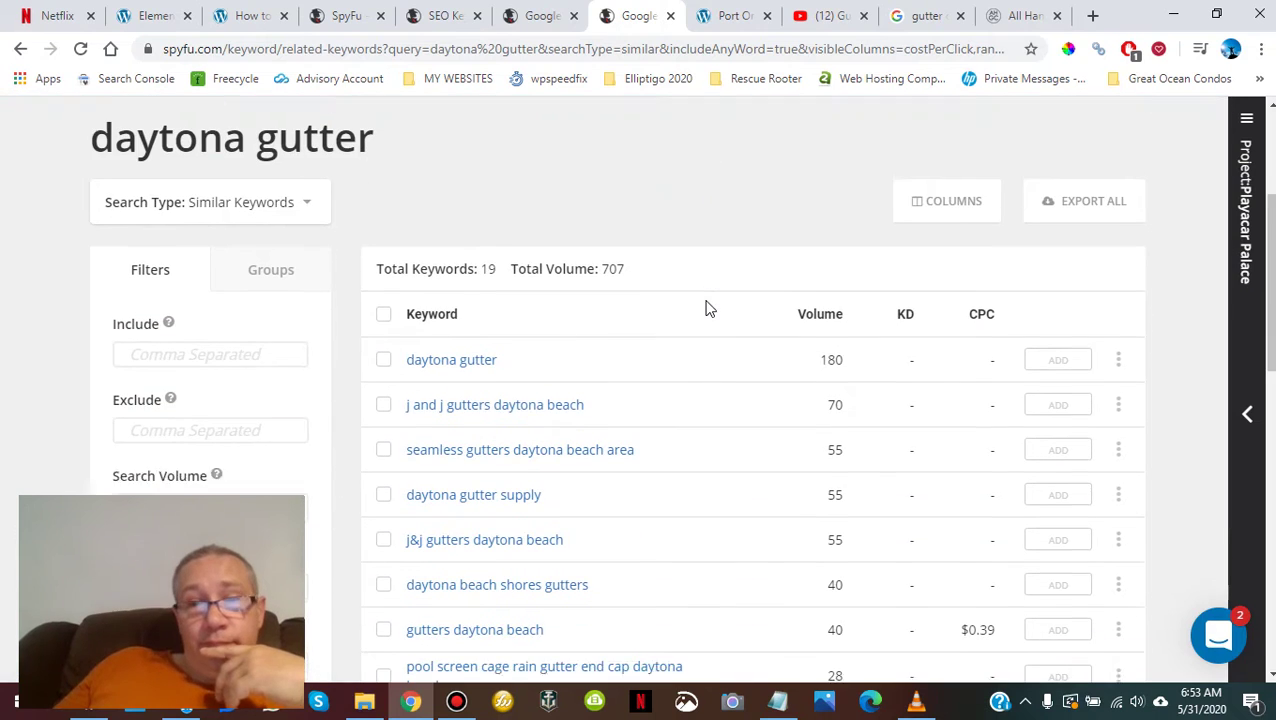
pyautogui.click(530, 16)
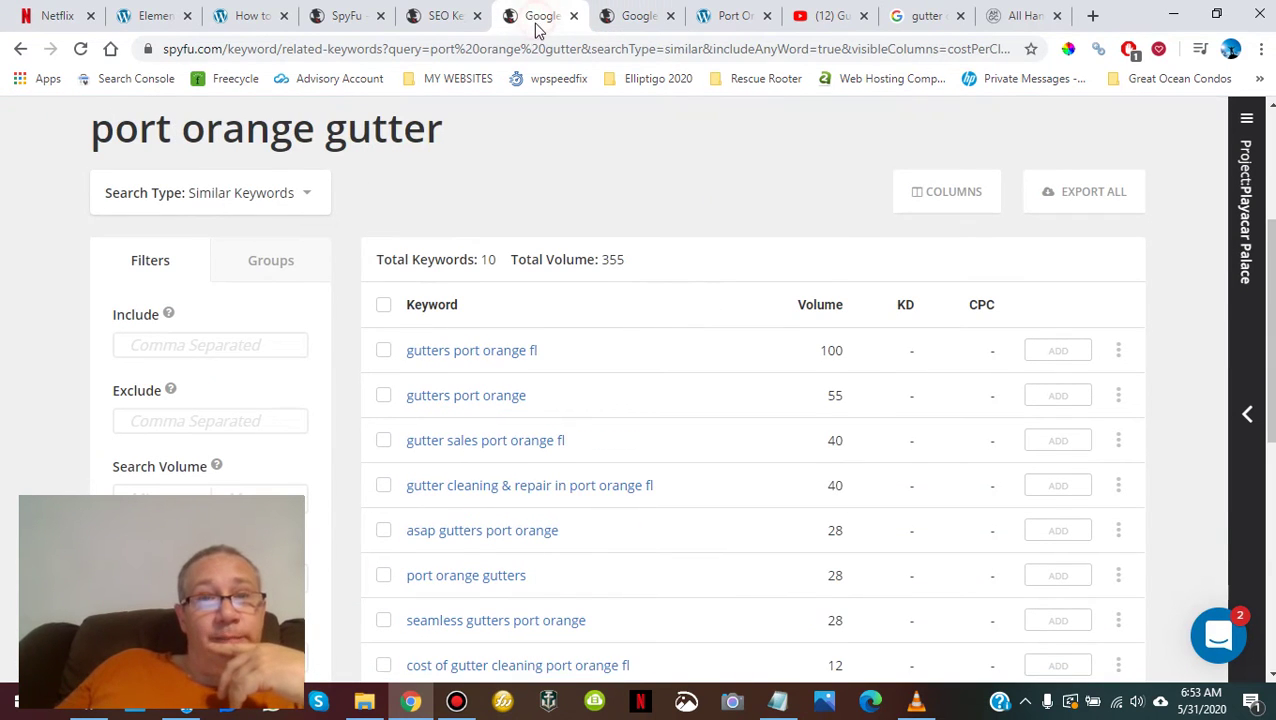
# - Review the handyman site's SpyFu domain overview, covering its organic competitors, top keywords and top pages
pyautogui.click(313, 22)
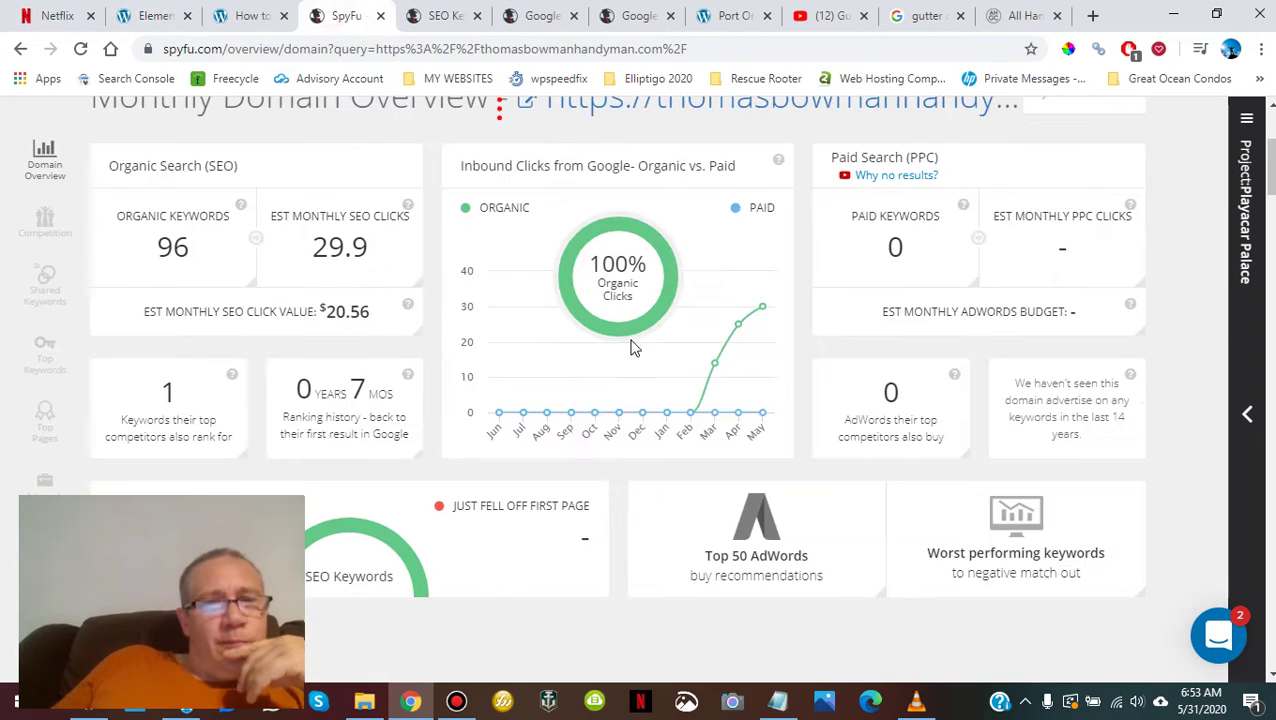
pyautogui.scroll(-10, 645, 413)
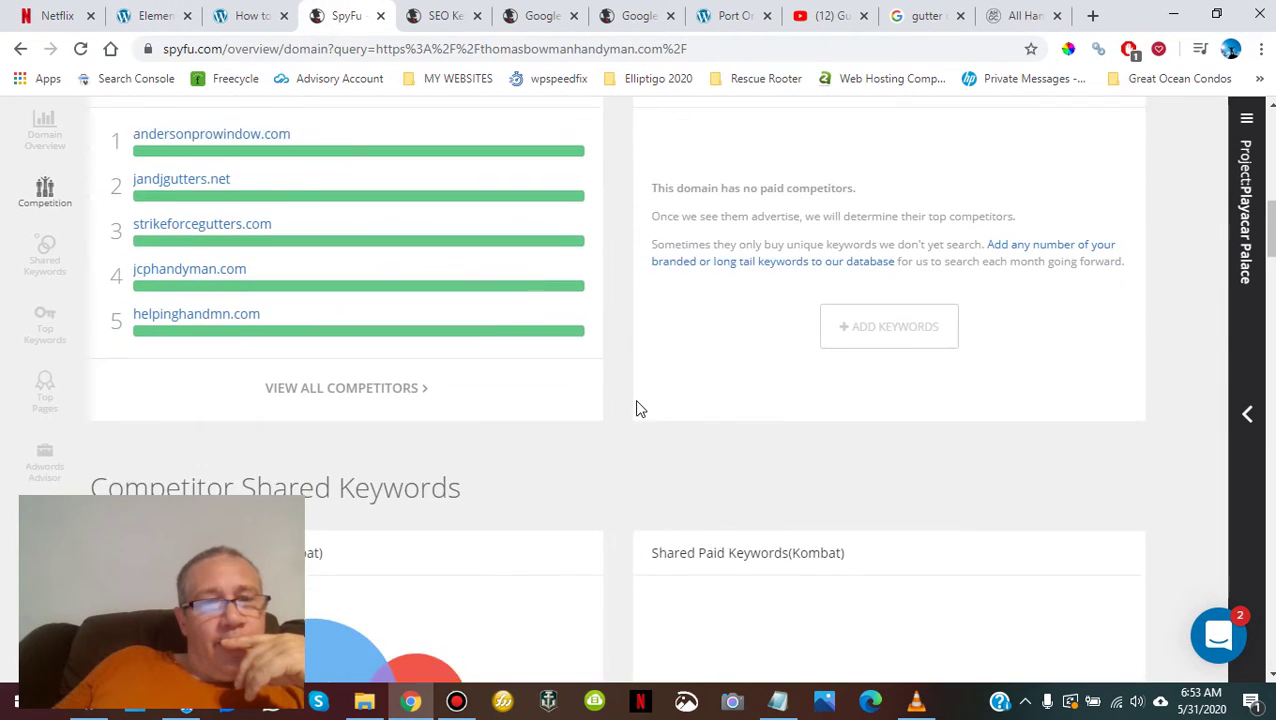
pyautogui.scroll(-9, 636, 407)
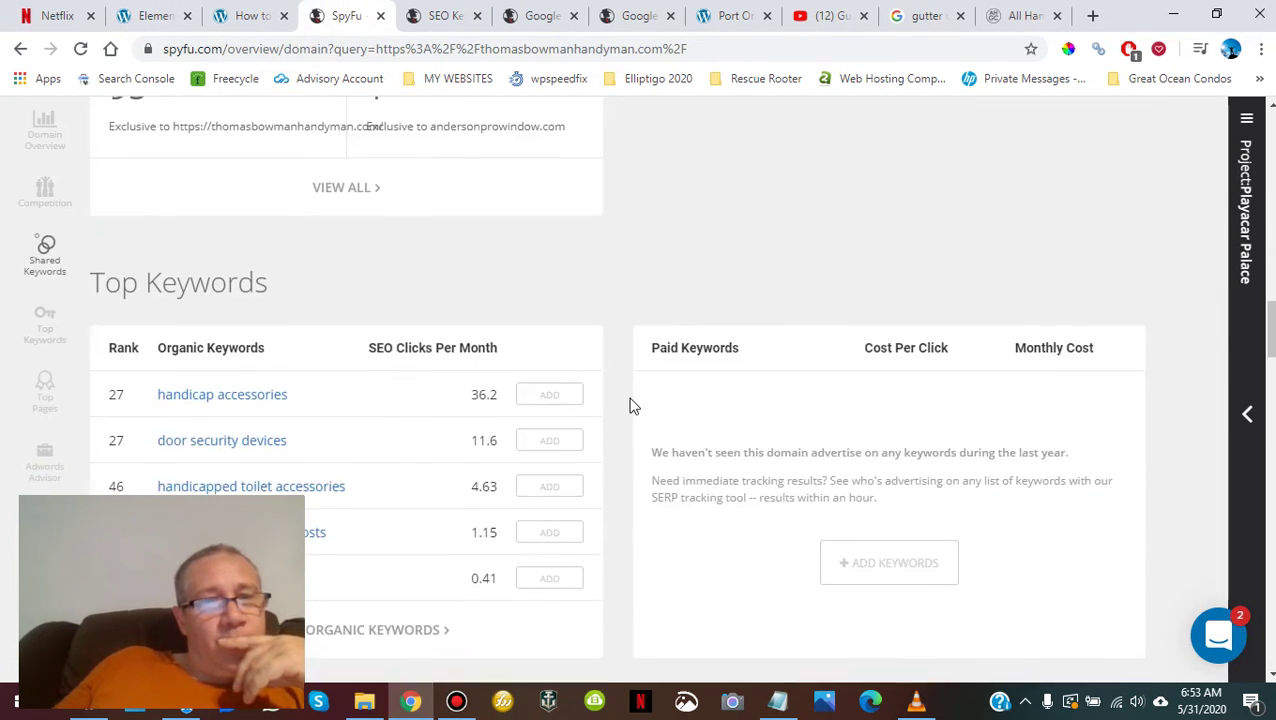
pyautogui.scroll(-4, 630, 395)
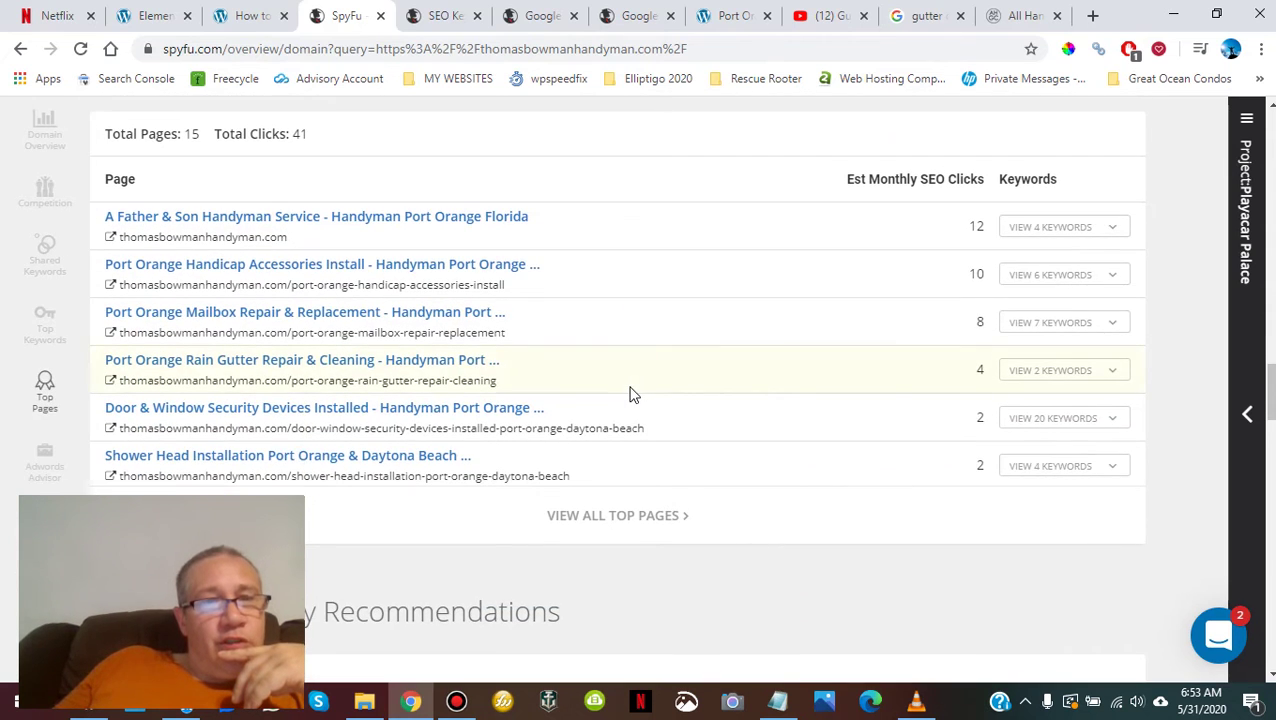
pyautogui.scroll(4, 630, 395)
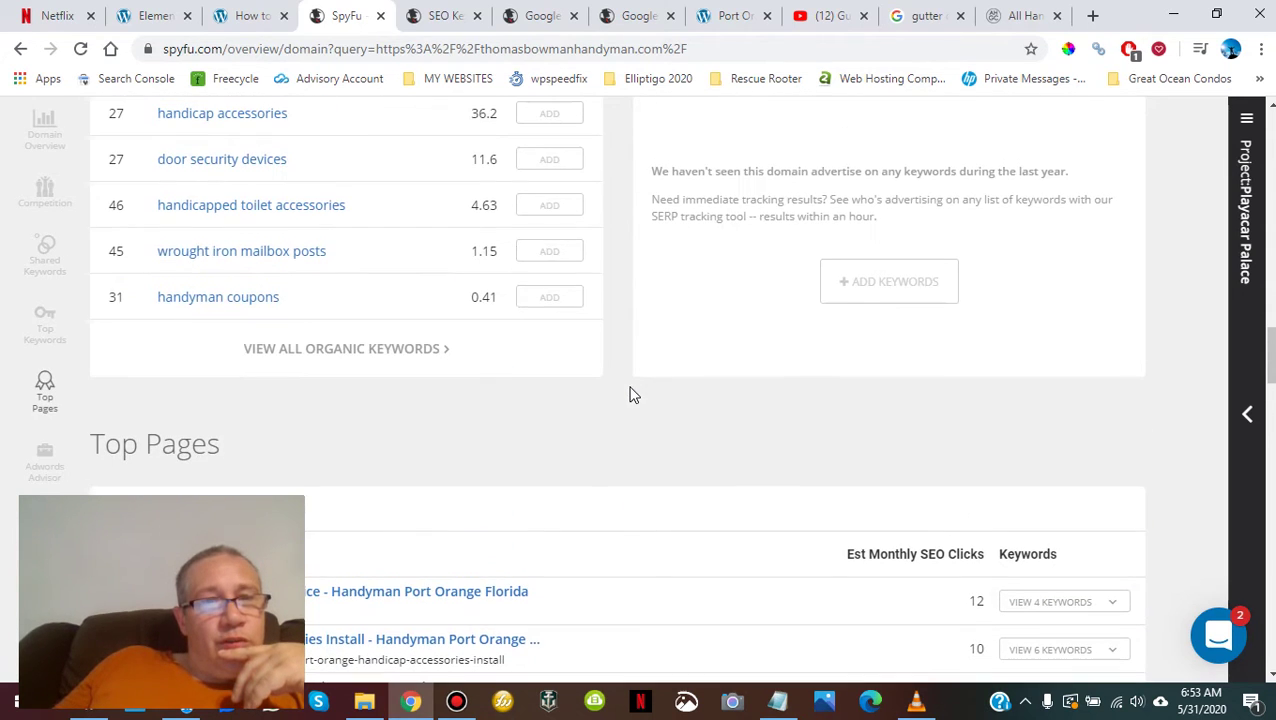
pyautogui.click(416, 20)
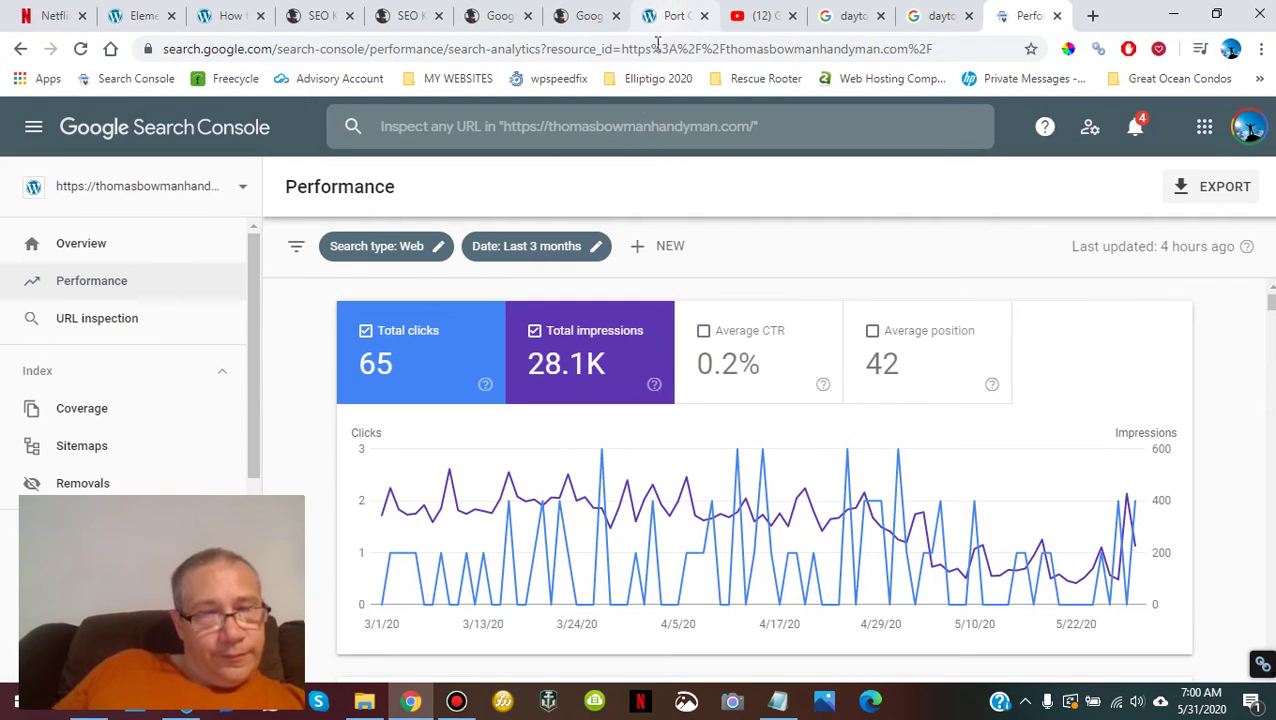
pyautogui.click(458, 703)
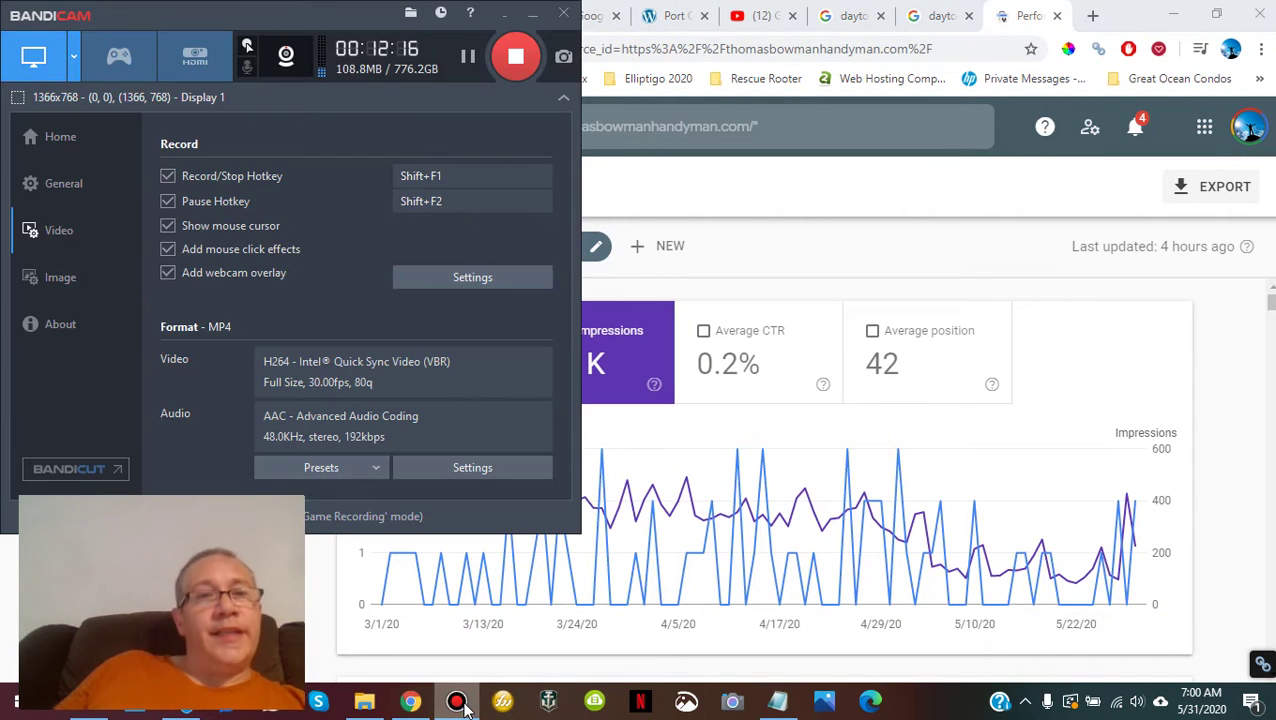
pyautogui.click(460, 703)
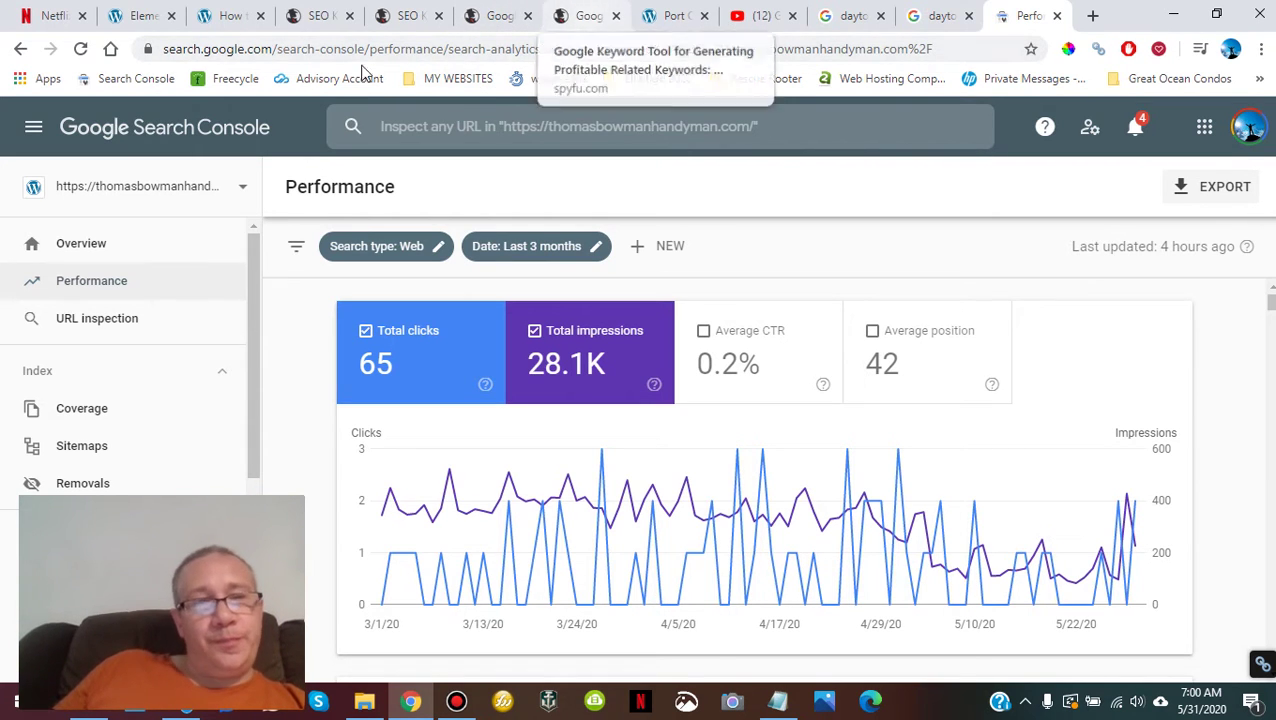
# - Look over the Bowman Web Services post on taking over Google in a local market, including its embedded video
pyautogui.click(228, 16)
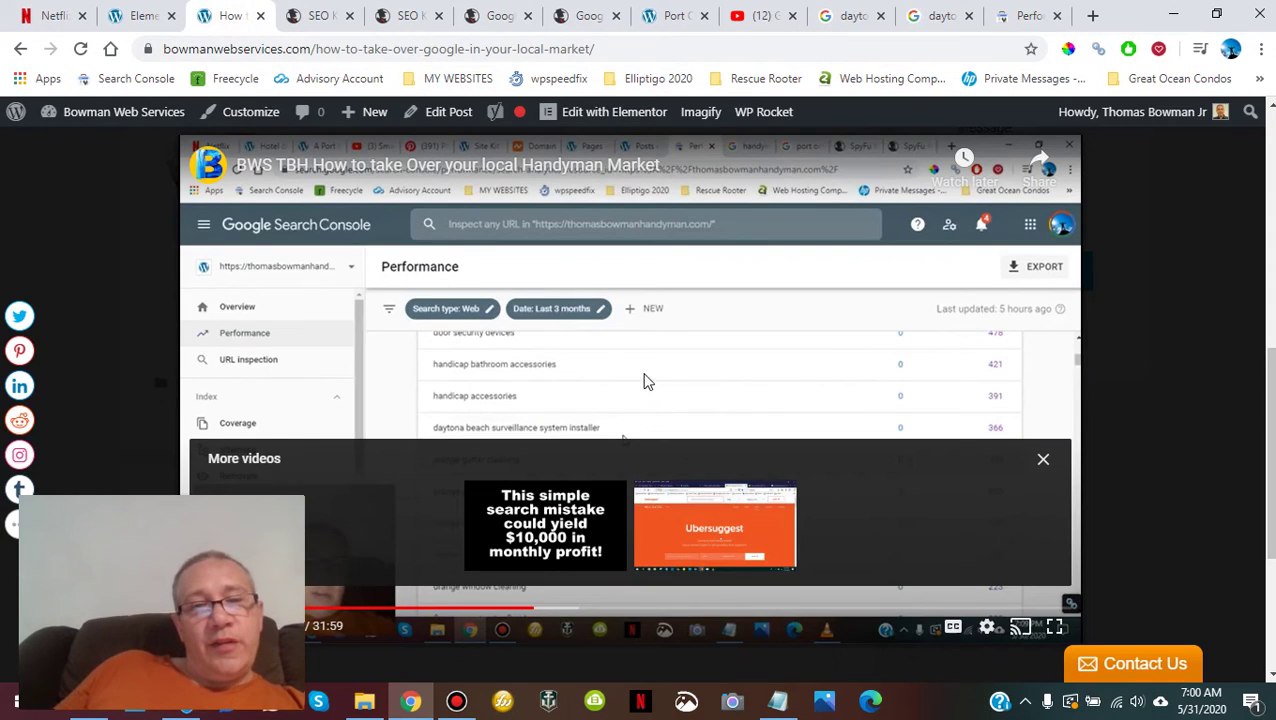
pyautogui.scroll(-8, 1150, 330)
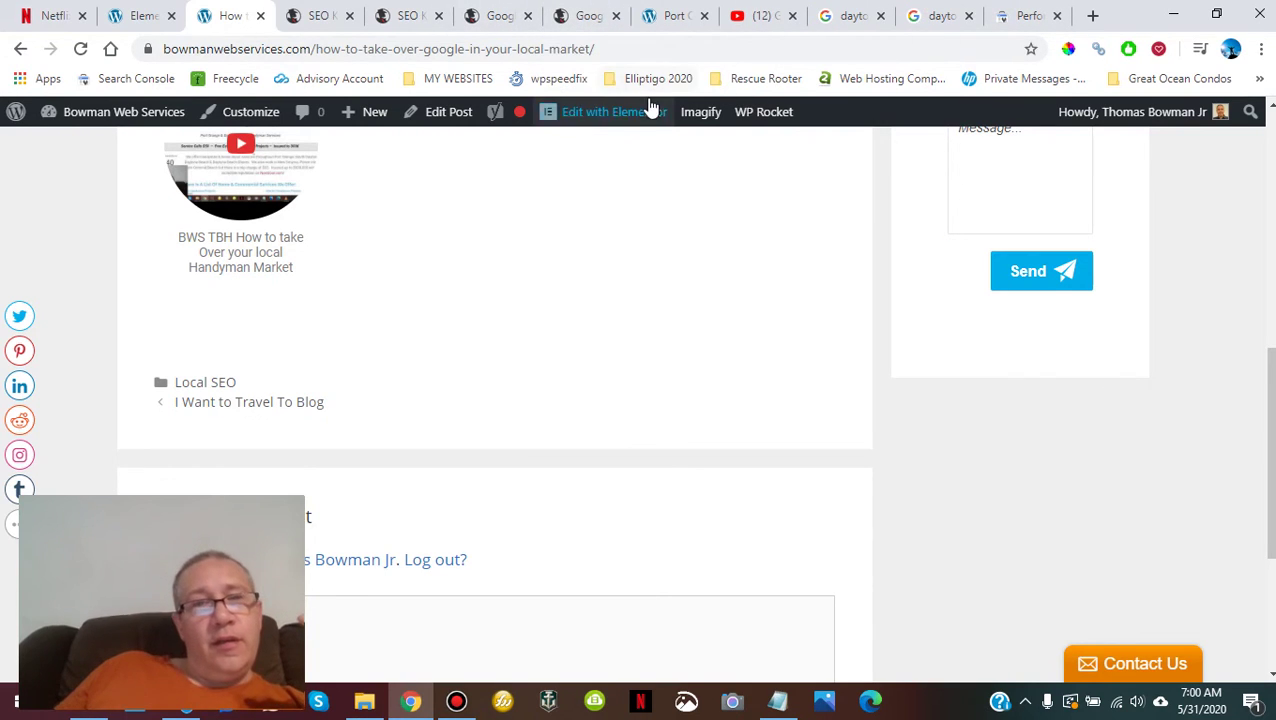
# - Sort the handyman site's queries in the Search Console performance report by impressions, highest first
pyautogui.click(1018, 16)
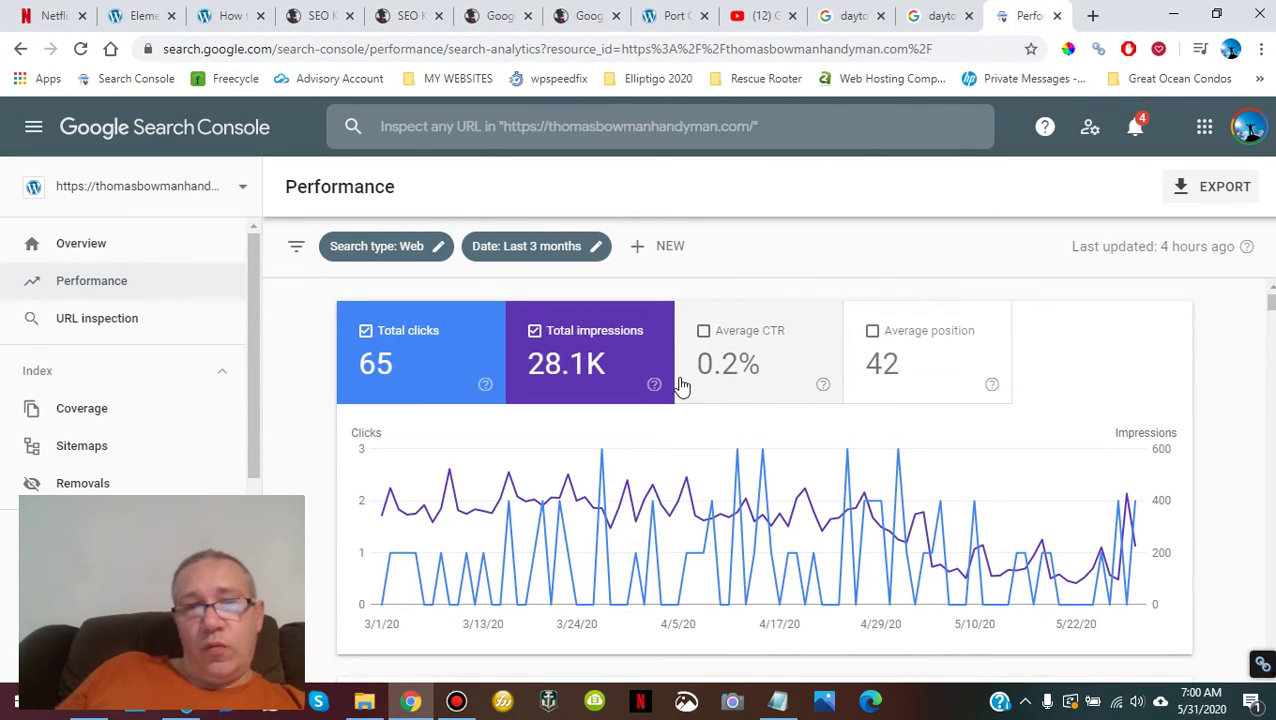
pyautogui.scroll(-3, 683, 381)
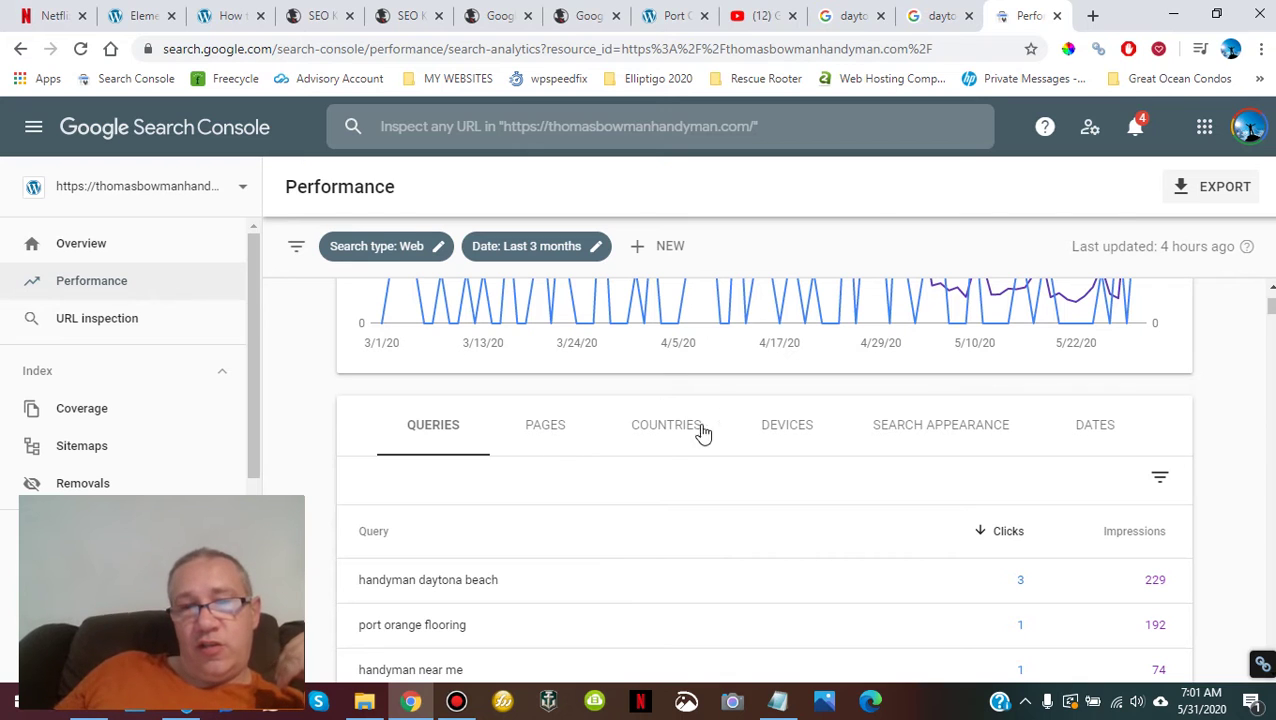
pyautogui.scroll(-3, 645, 480)
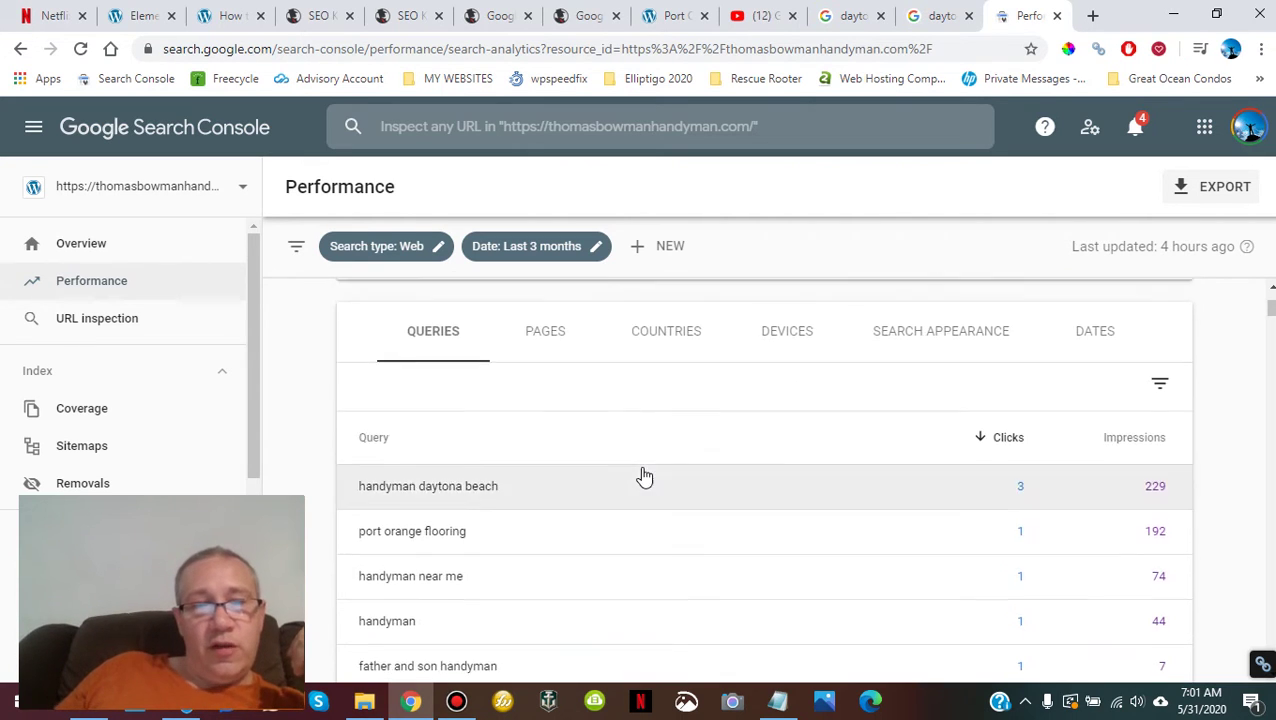
pyautogui.scroll(2, 644, 474)
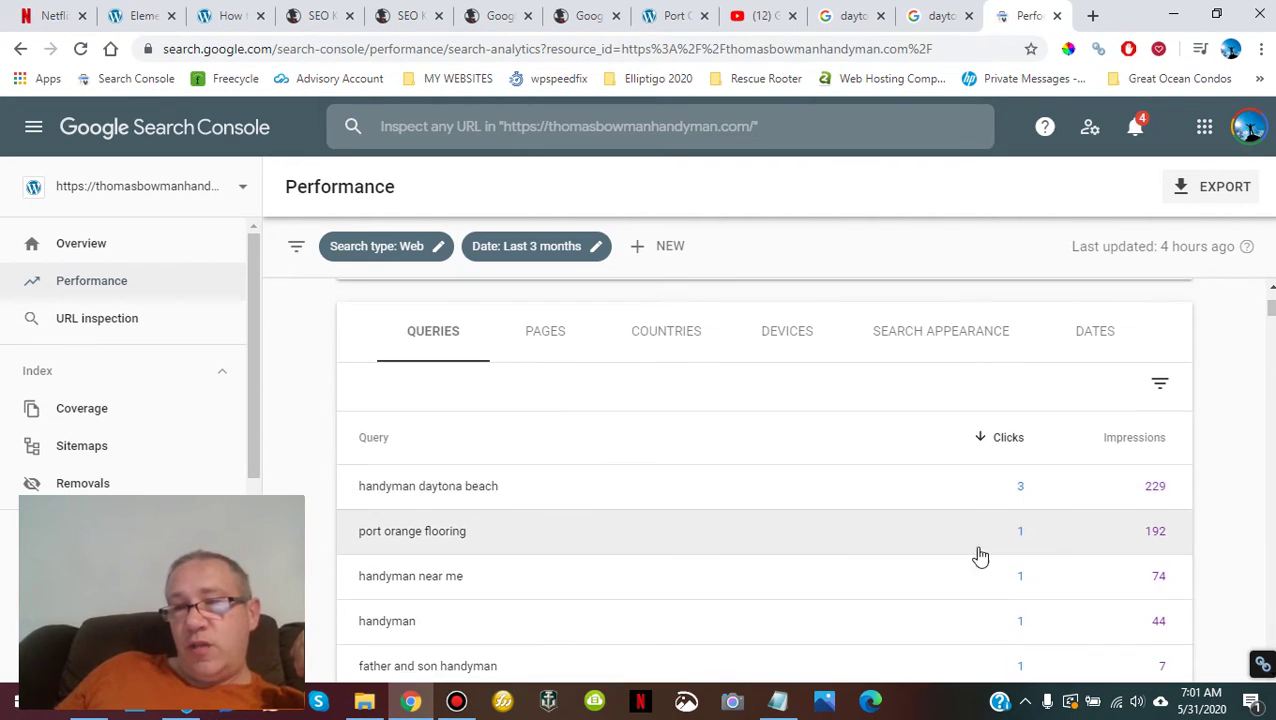
pyautogui.click(1134, 442)
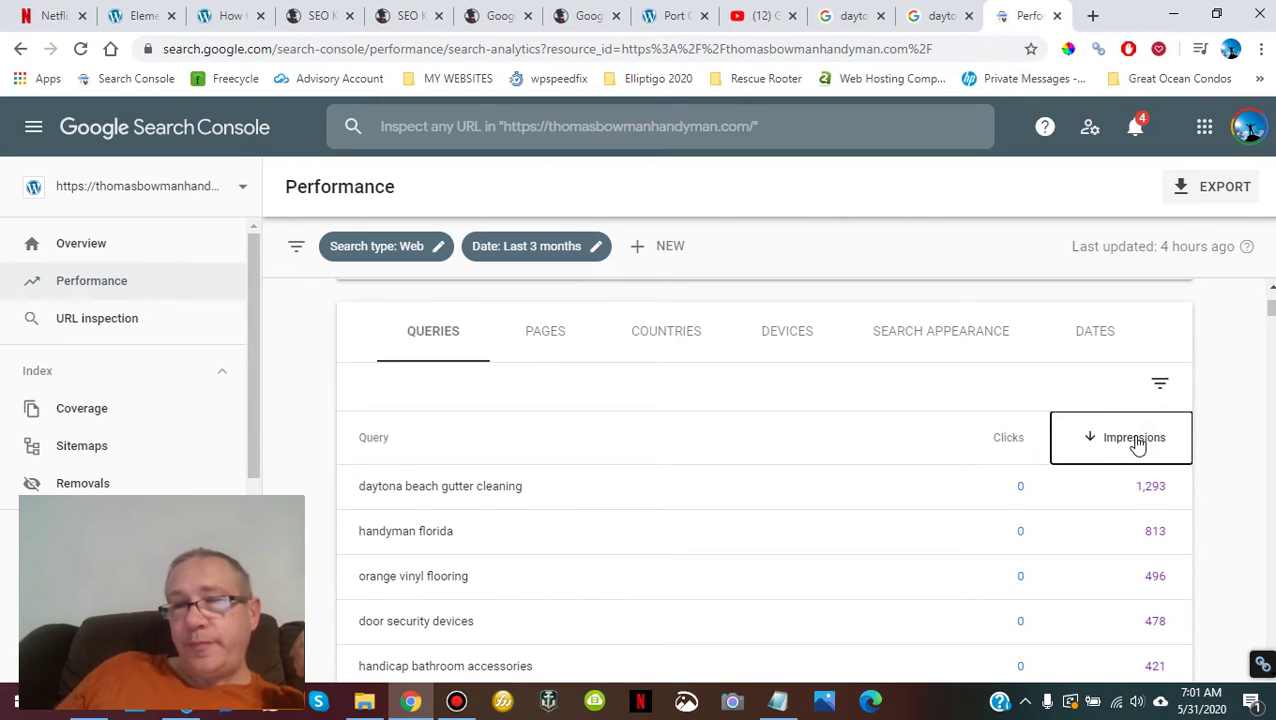
pyautogui.scroll(-1, 1135, 445)
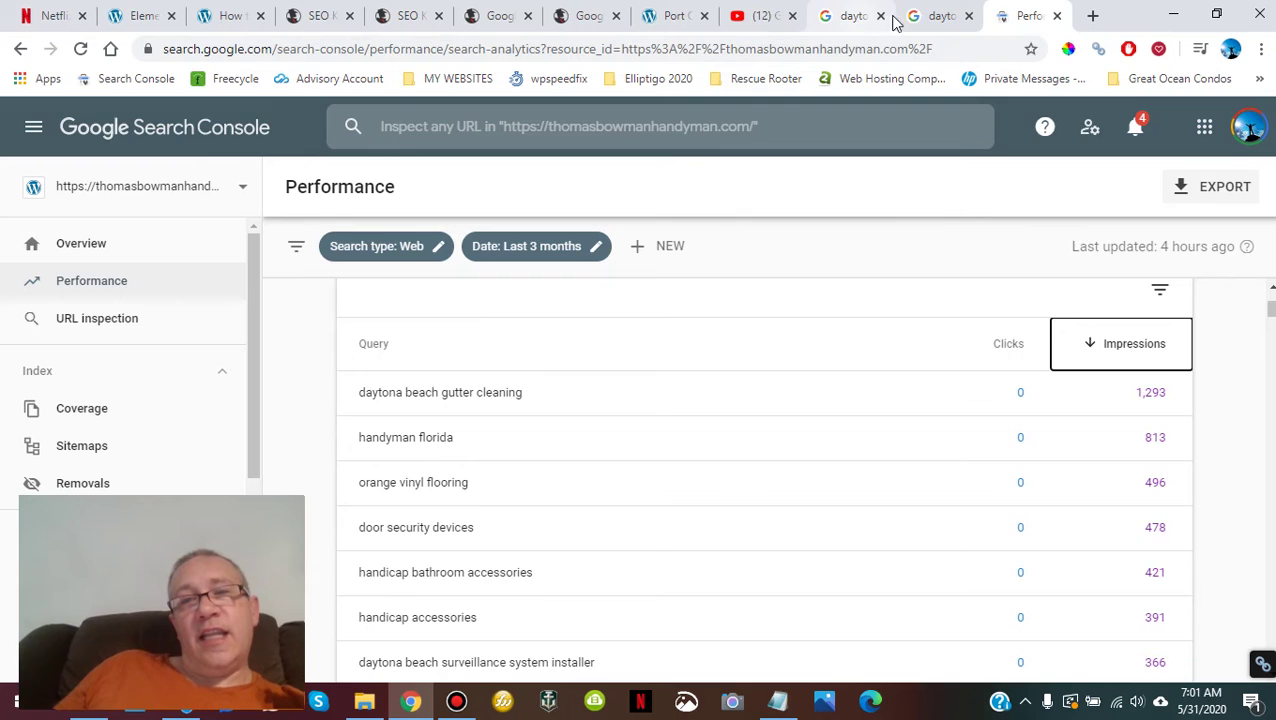
# - Examine Google's map listings, local businesses, directory results and ads for "daytona beach gutter cleaning"
pyautogui.click(936, 16)
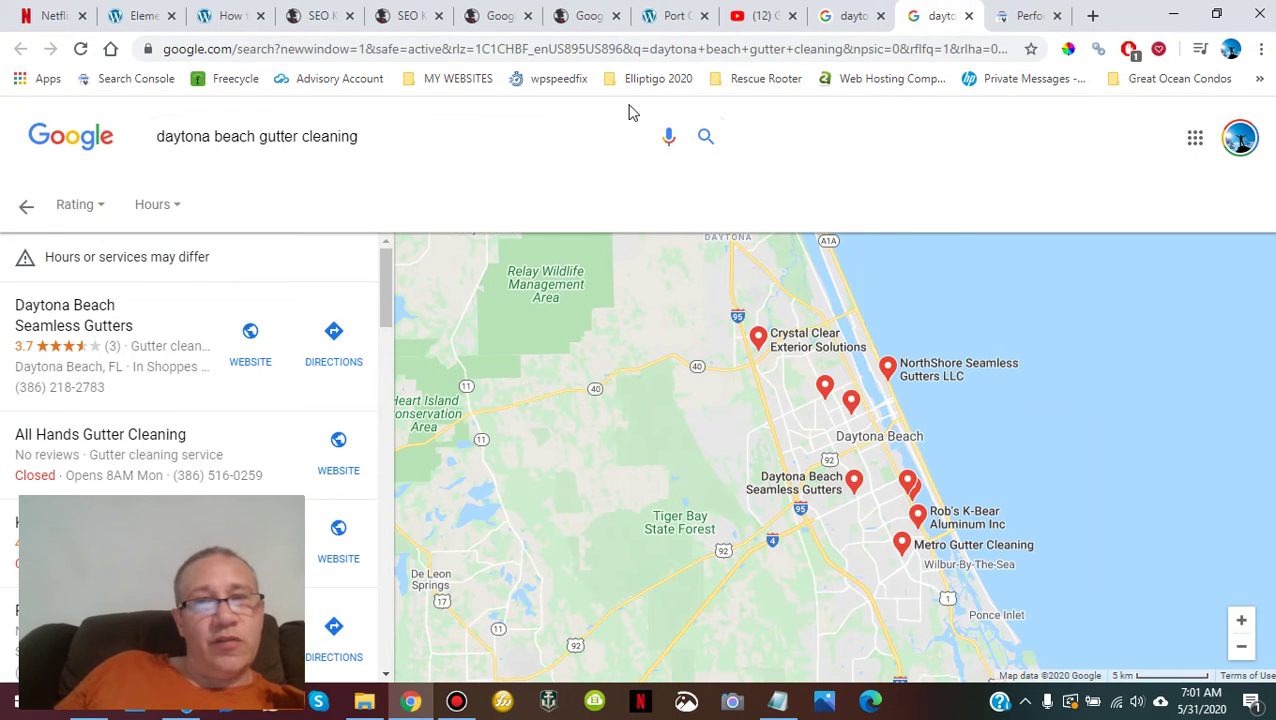
pyautogui.click(852, 15)
pyautogui.scroll(2, 290, 288)
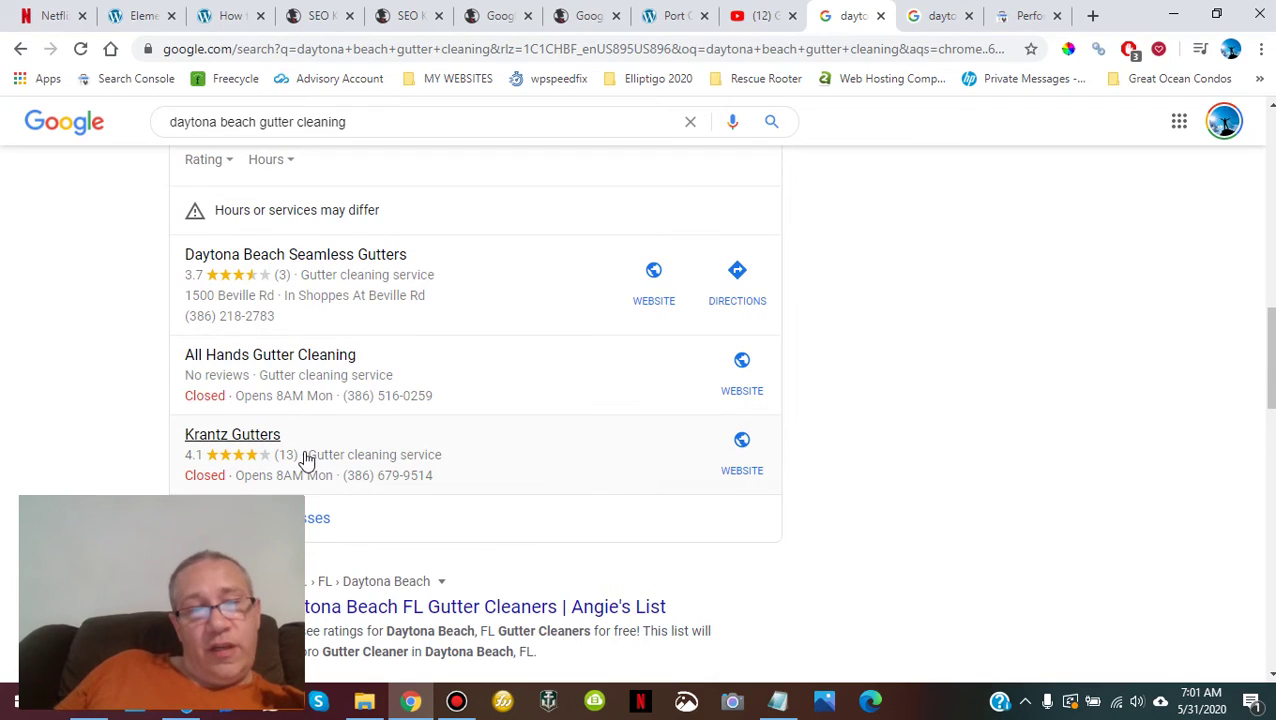
pyautogui.scroll(-1, 307, 457)
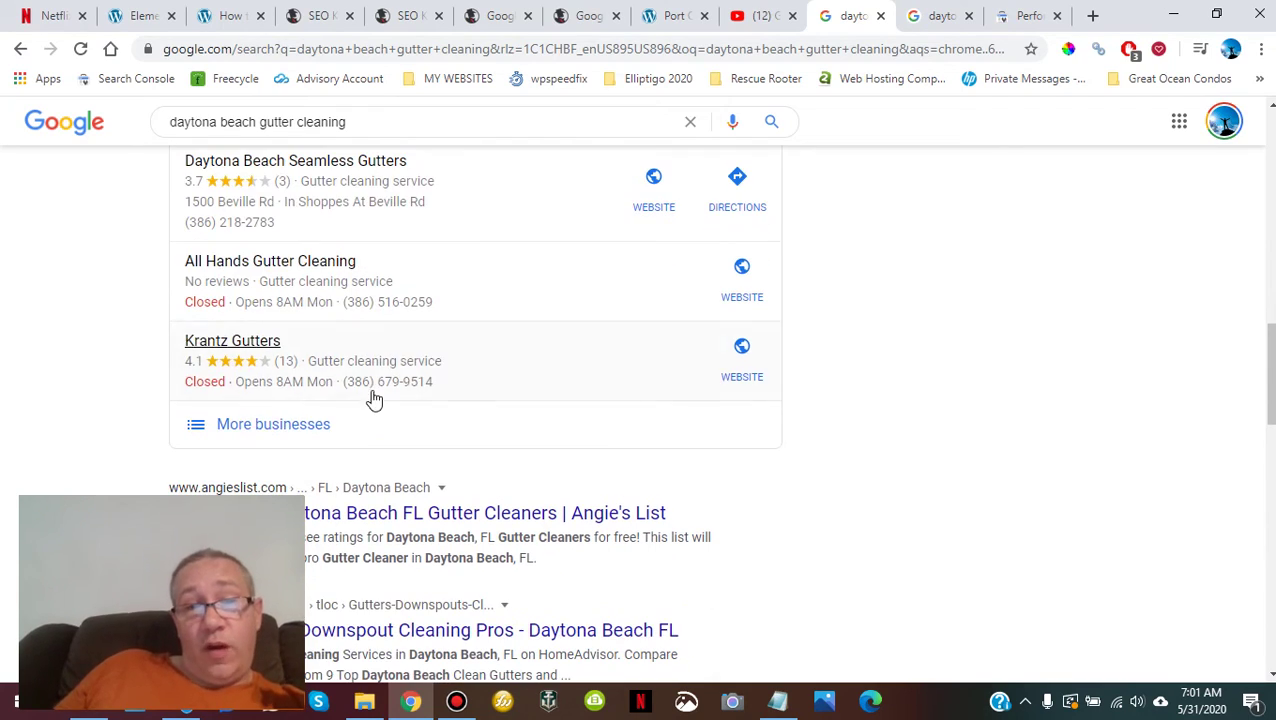
pyautogui.scroll(-3, 555, 490)
pyautogui.scroll(-10, 507, 410)
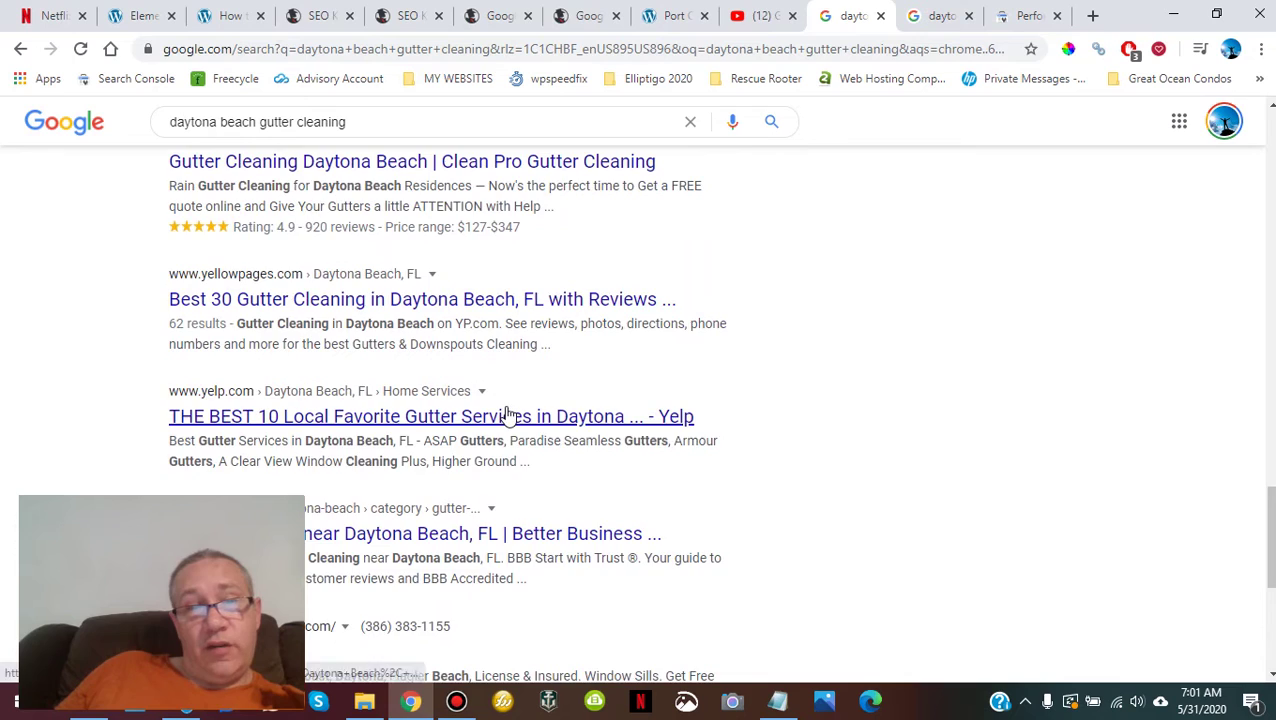
pyautogui.scroll(2, 507, 410)
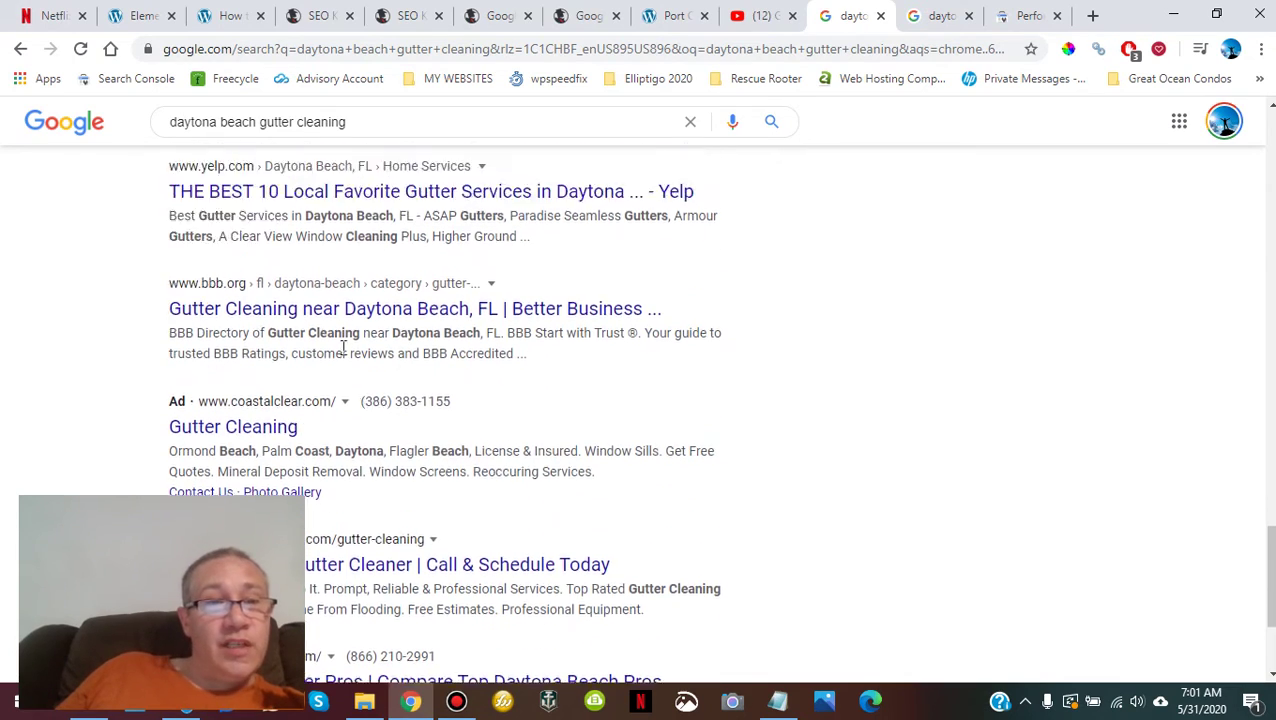
# - Recheck the organic results, ads, query performance card and local business pack on the "daytona beach gutter cleaning" results page
pyautogui.scroll(3, 256, 450)
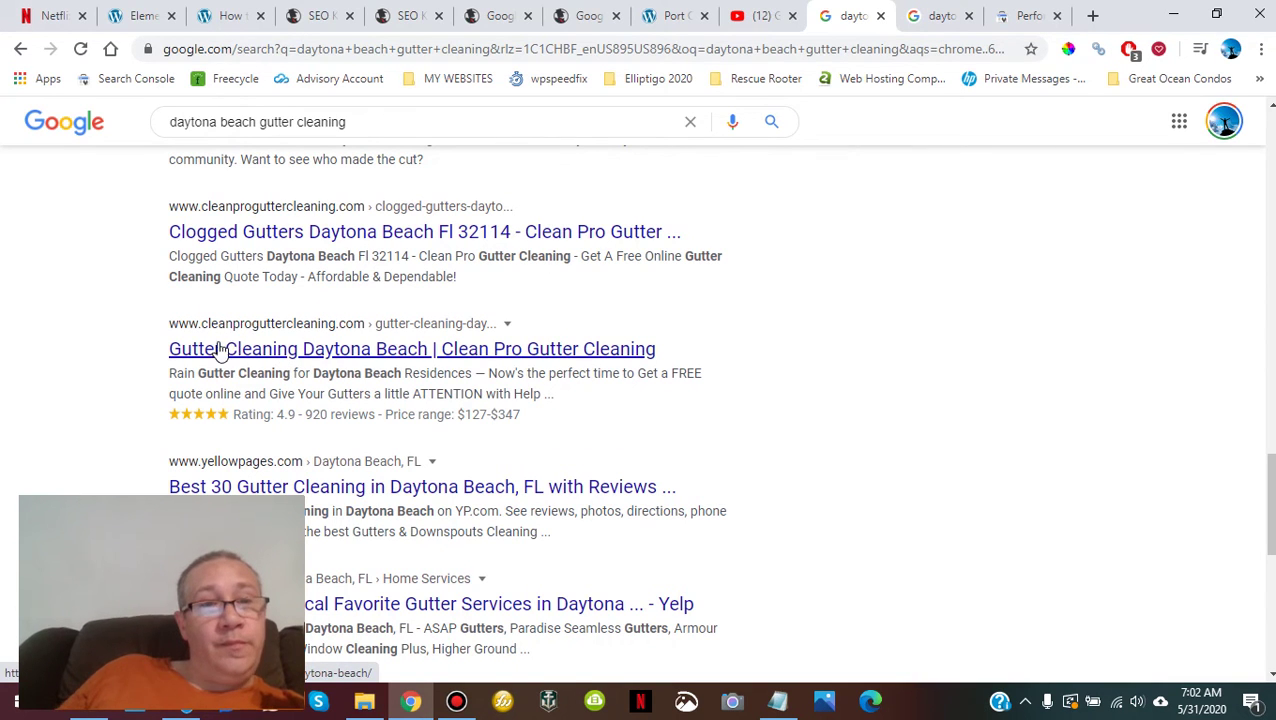
pyautogui.scroll(1, 347, 373)
pyautogui.scroll(2, 347, 373)
pyautogui.scroll(1, 285, 370)
pyautogui.scroll(4, 300, 350)
pyautogui.scroll(8, 462, 374)
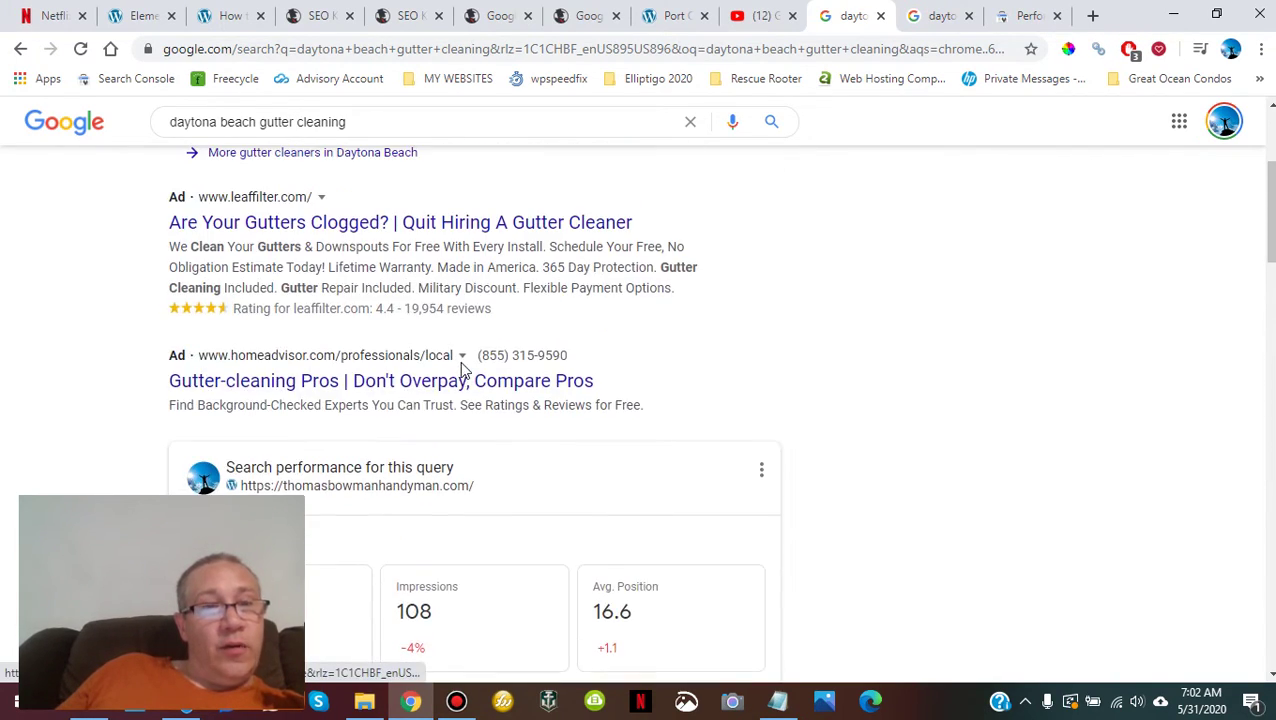
pyautogui.scroll(-10, 462, 370)
pyautogui.scroll(-2, 480, 370)
pyautogui.scroll(5, 525, 460)
pyautogui.scroll(1, 530, 471)
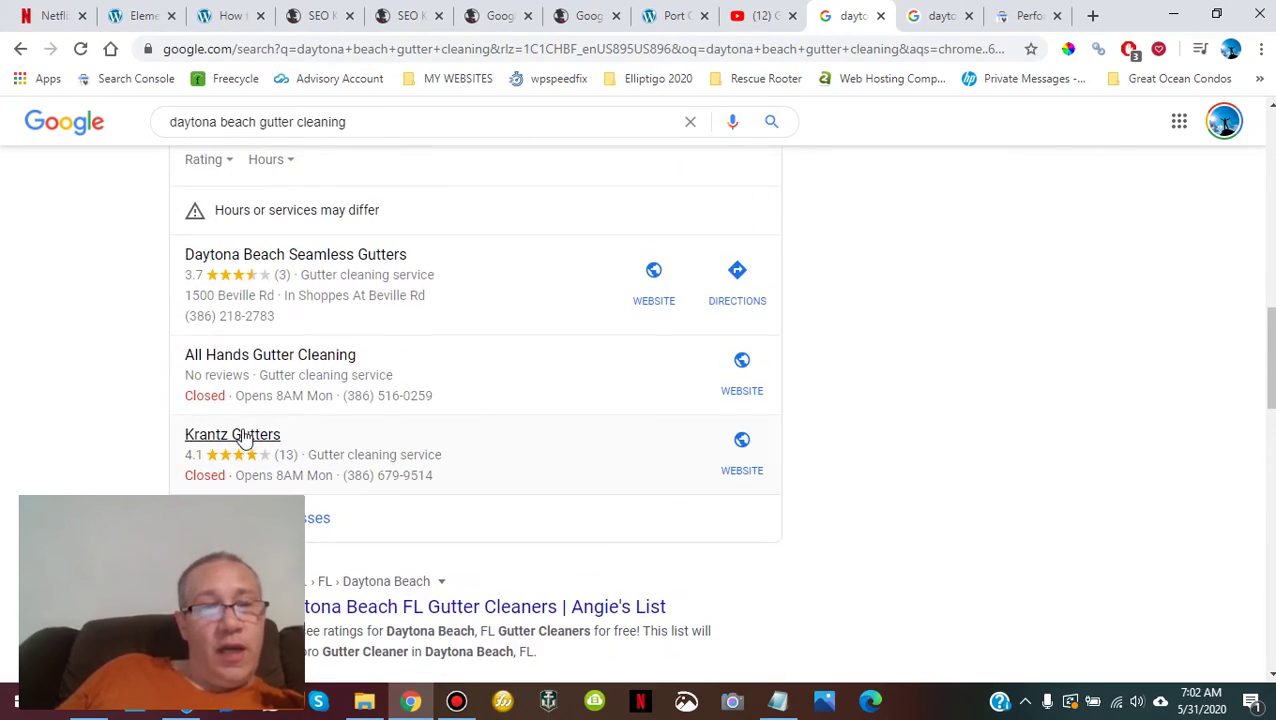
# - Examine the first page of Google's local business listings for "daytona beach gutter cleaning", looking for the handyman business
pyautogui.click(945, 15)
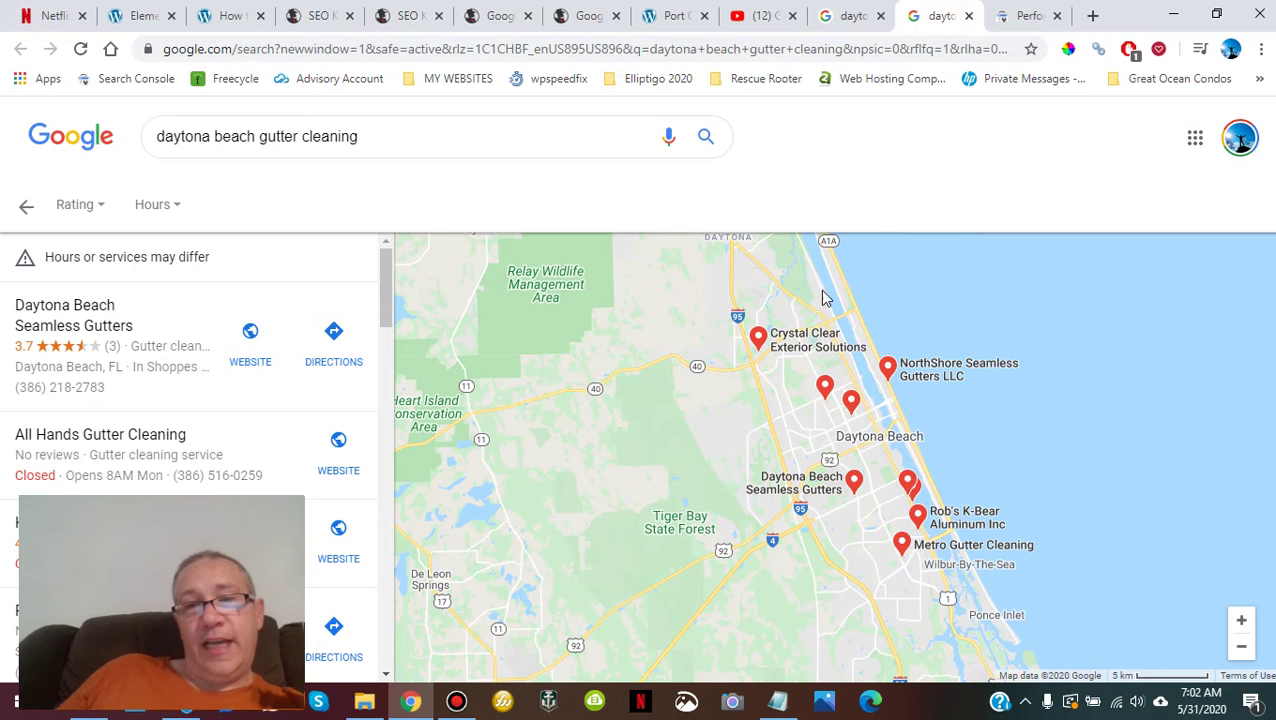
pyautogui.scroll(-3, 290, 430)
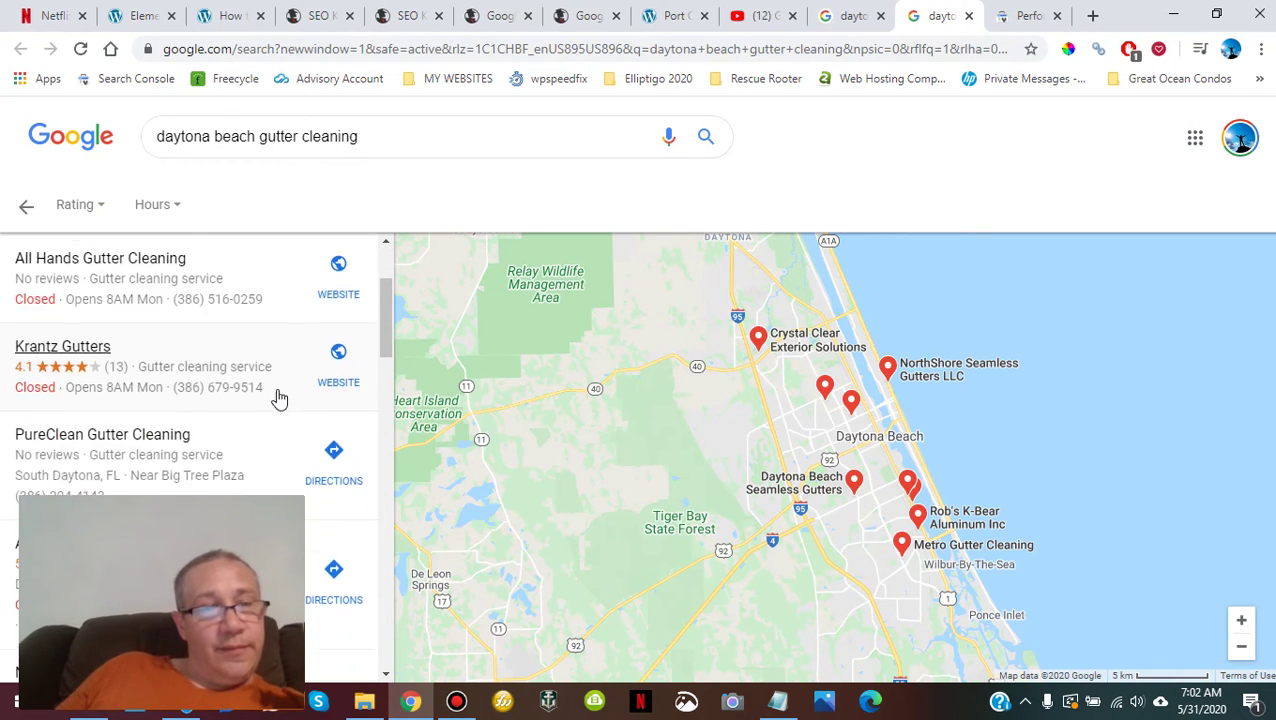
pyautogui.scroll(-5, 300, 398)
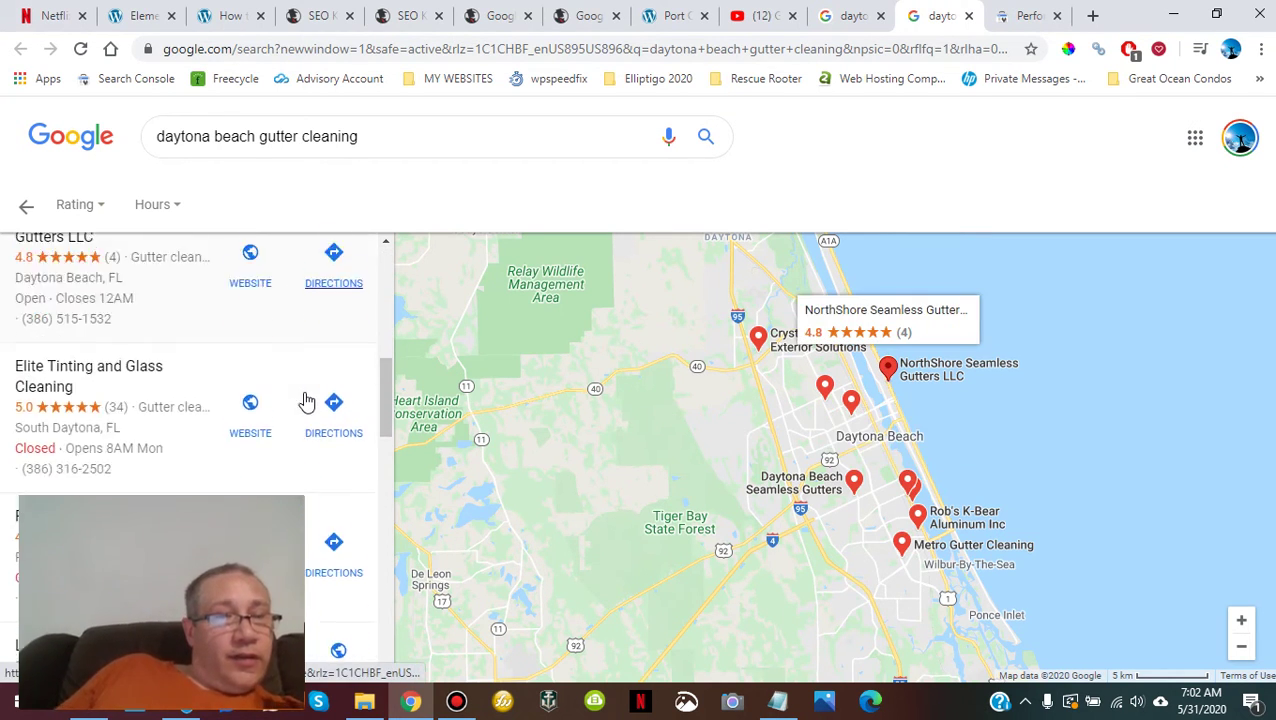
pyautogui.scroll(-5, 307, 401)
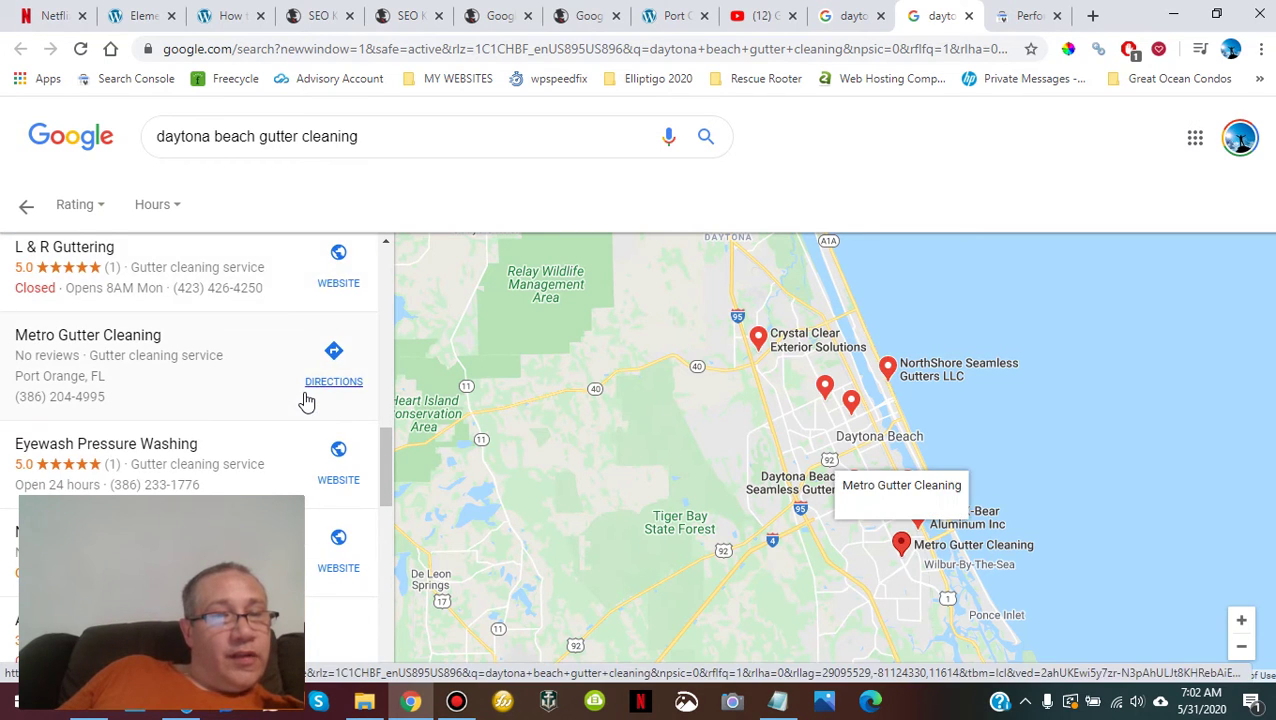
pyautogui.scroll(-4, 325, 405)
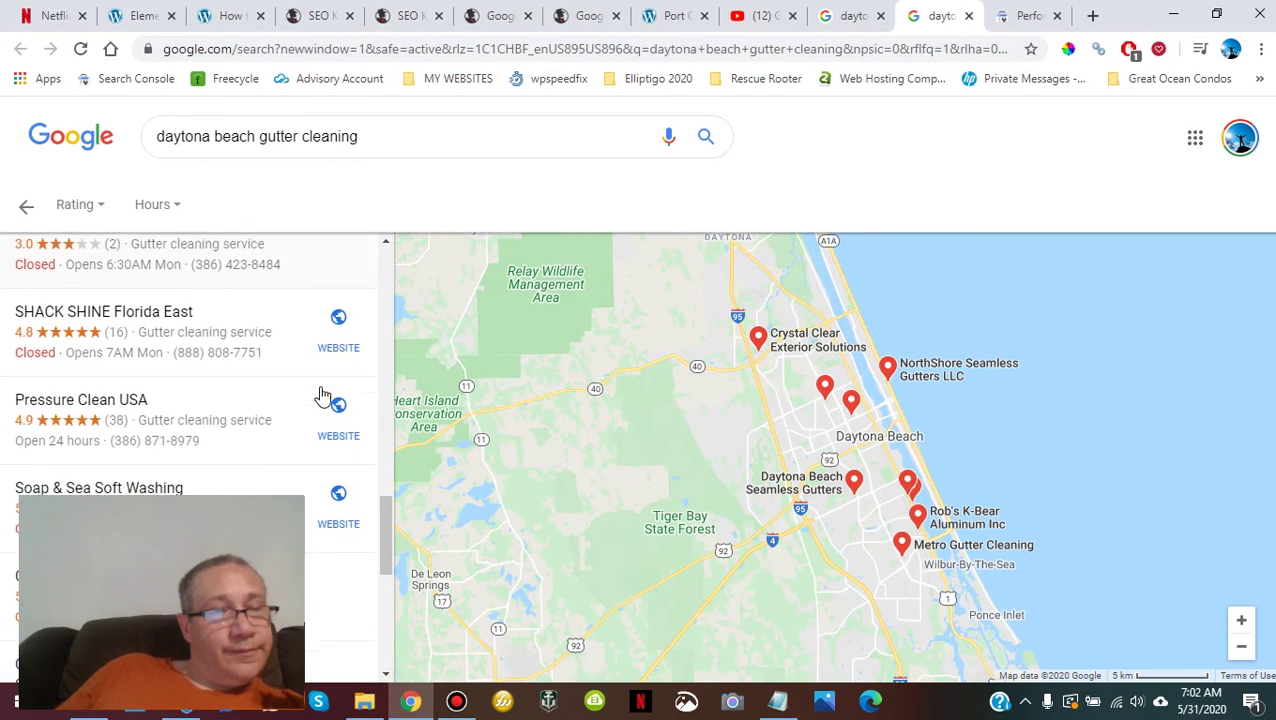
pyautogui.scroll(-4, 322, 396)
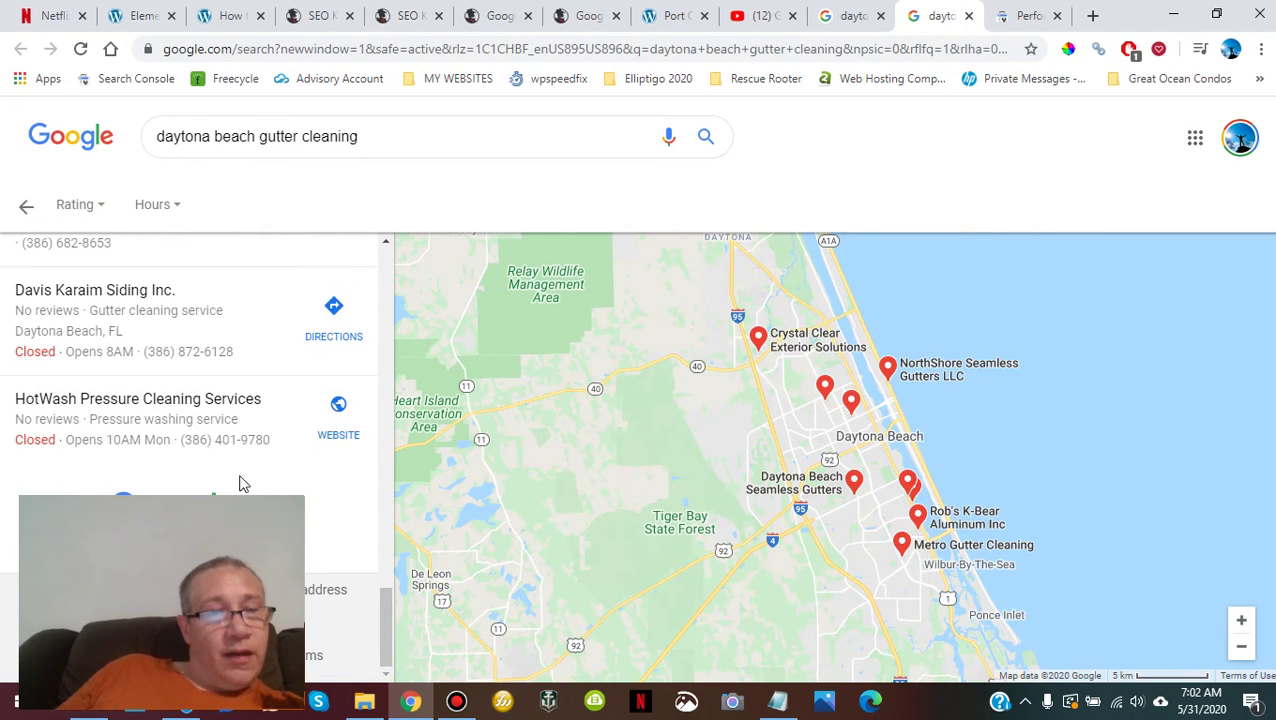
pyautogui.scroll(-3, 215, 485)
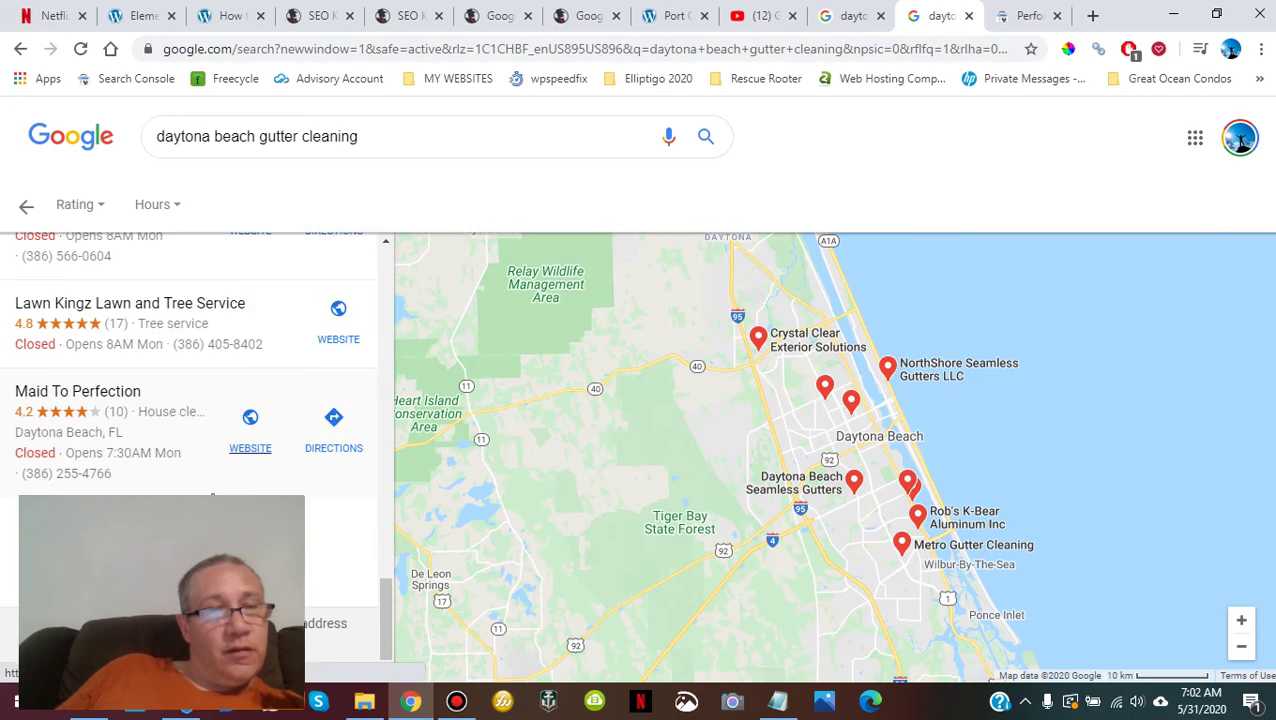
# - Go through the second and third pages of the Daytona Beach gutter cleaning business listings
pyautogui.click(200, 600)
pyautogui.scroll(-5, 248, 368)
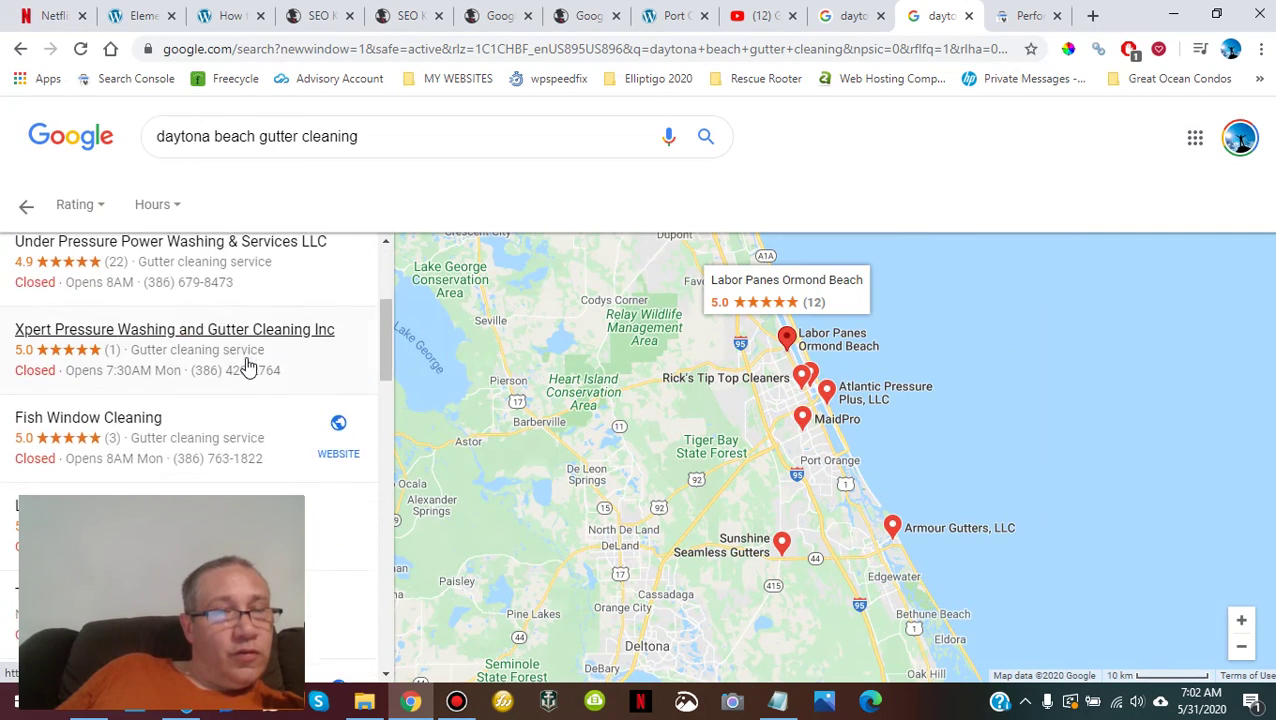
pyautogui.scroll(-5, 248, 368)
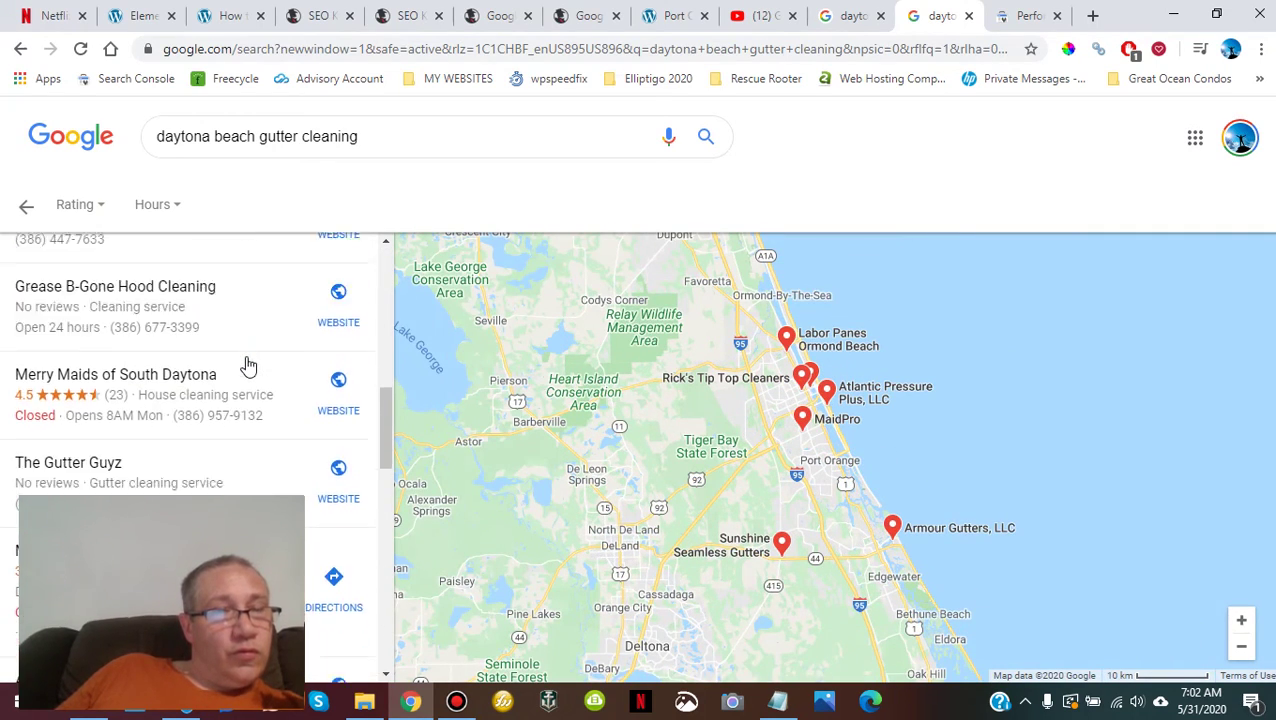
pyautogui.scroll(-5, 248, 368)
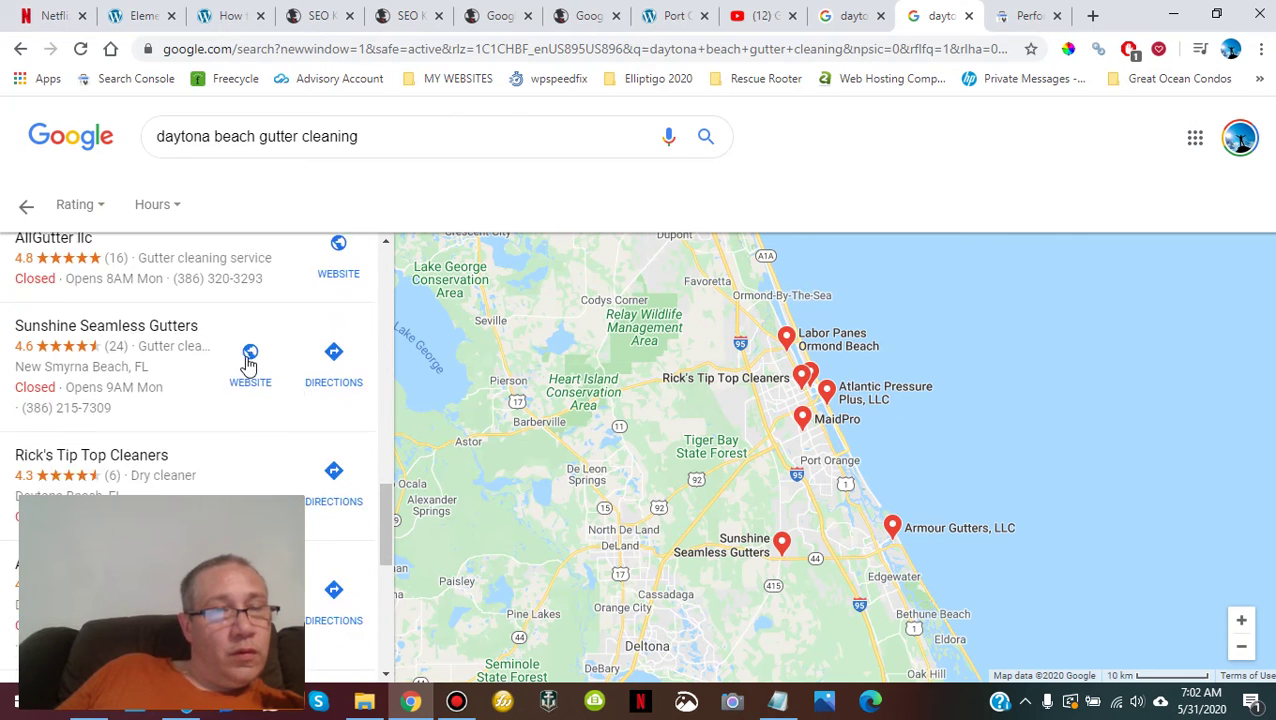
pyautogui.scroll(-4, 248, 368)
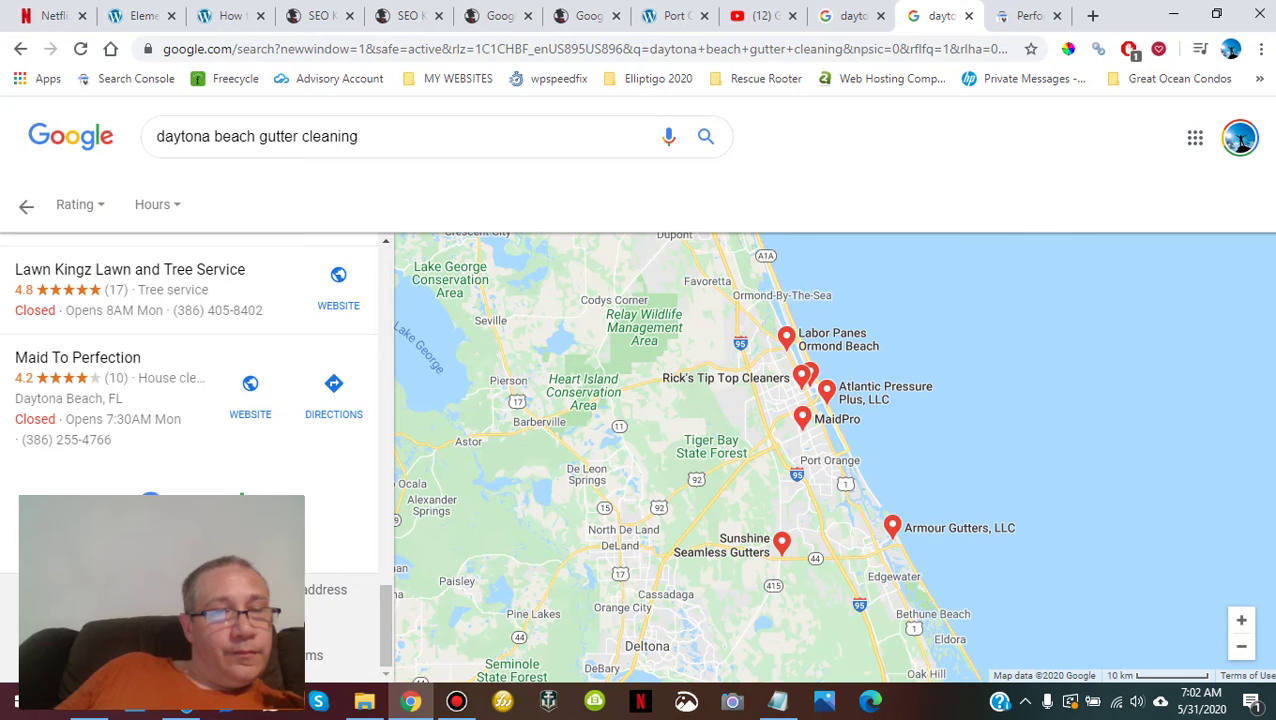
pyautogui.click(241, 494)
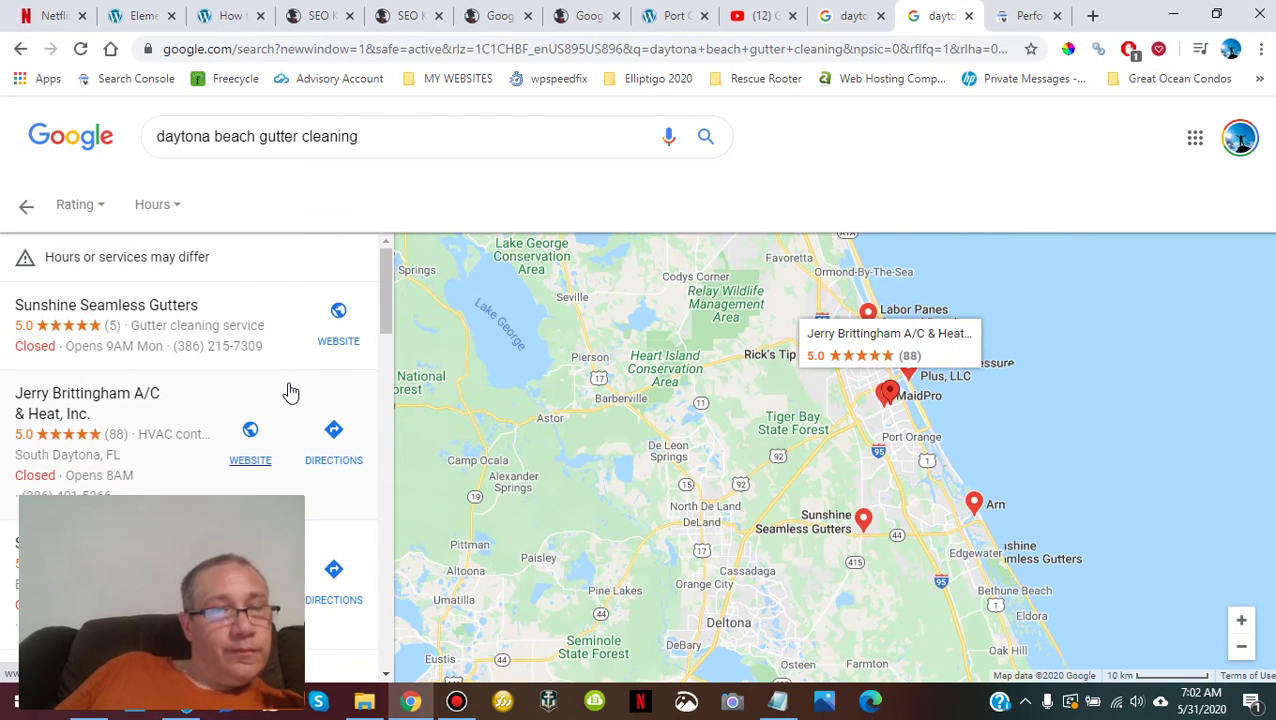
pyautogui.scroll(-5, 252, 380)
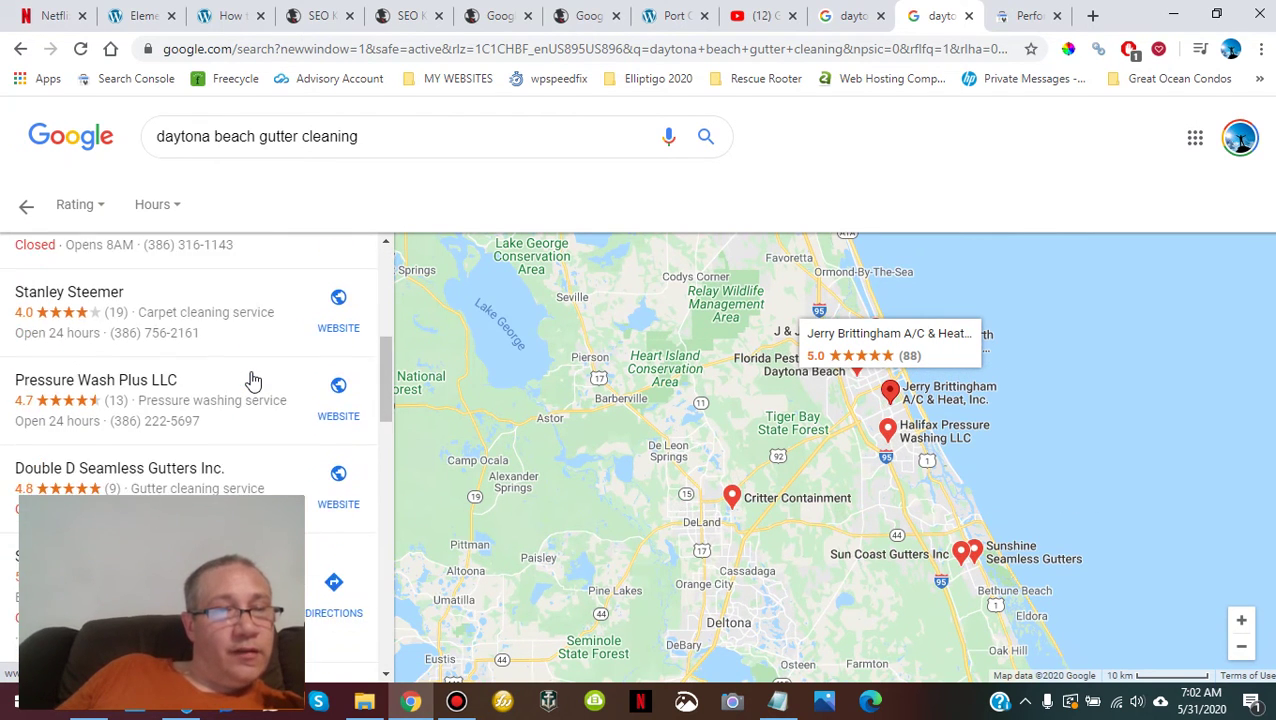
pyautogui.scroll(-5, 252, 380)
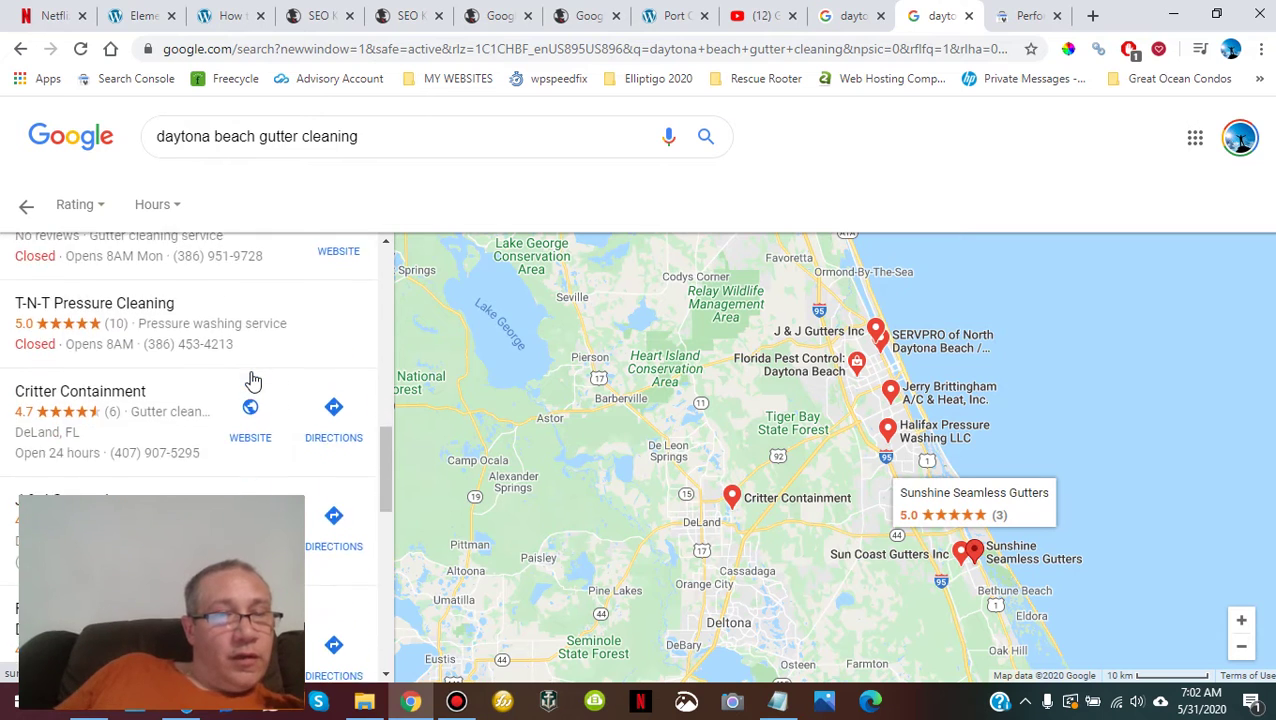
pyautogui.scroll(-5, 252, 380)
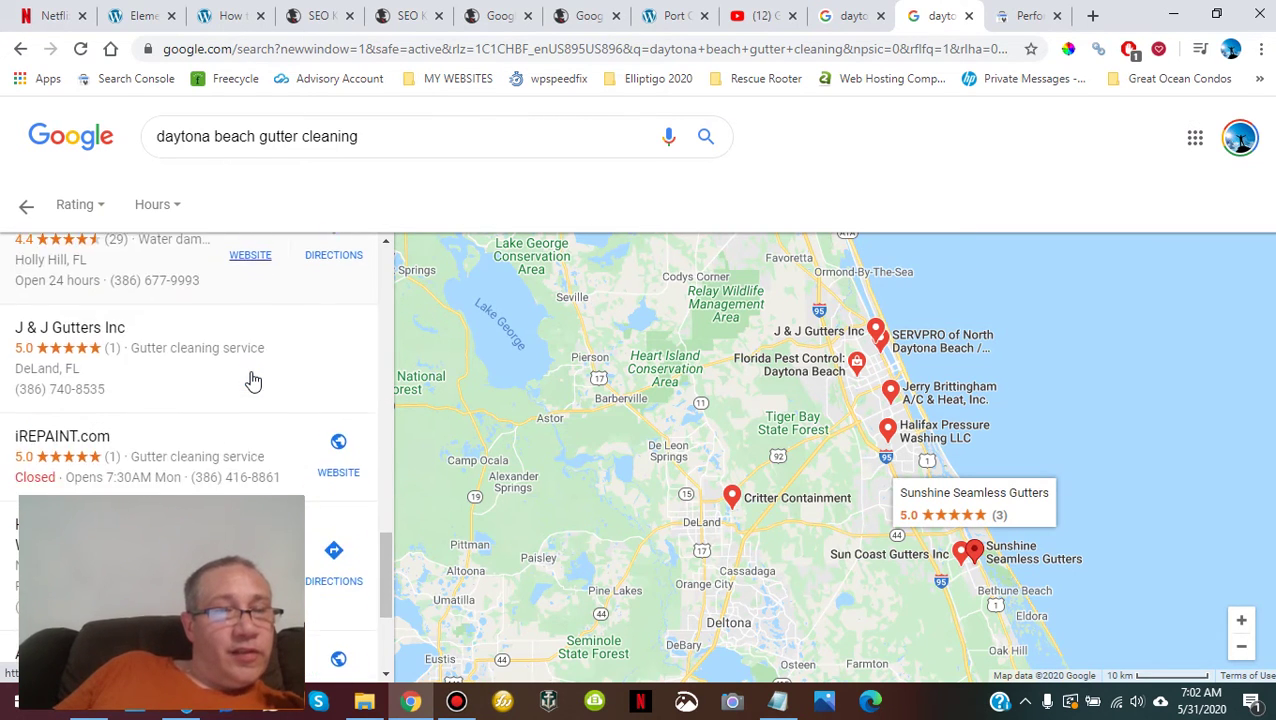
pyautogui.scroll(-2, 252, 380)
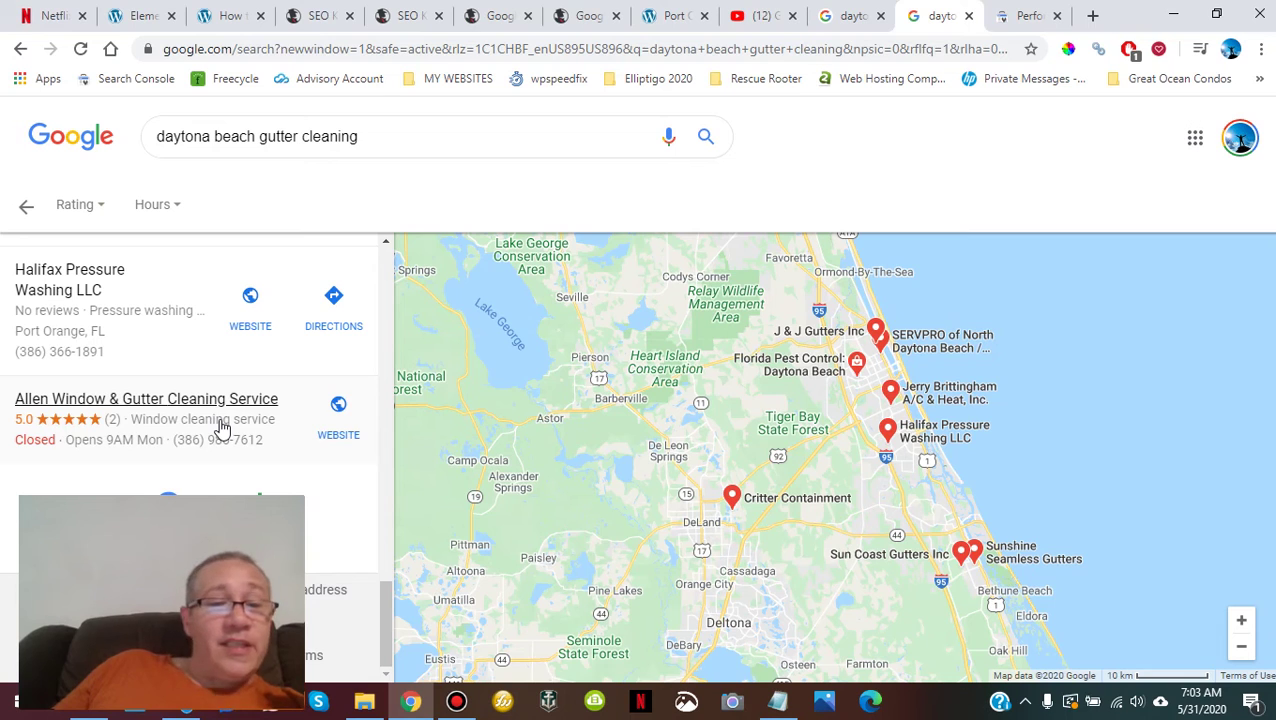
# - Compare the top queries by impressions in the Search Console performance report with the local business listings
pyautogui.click(1020, 16)
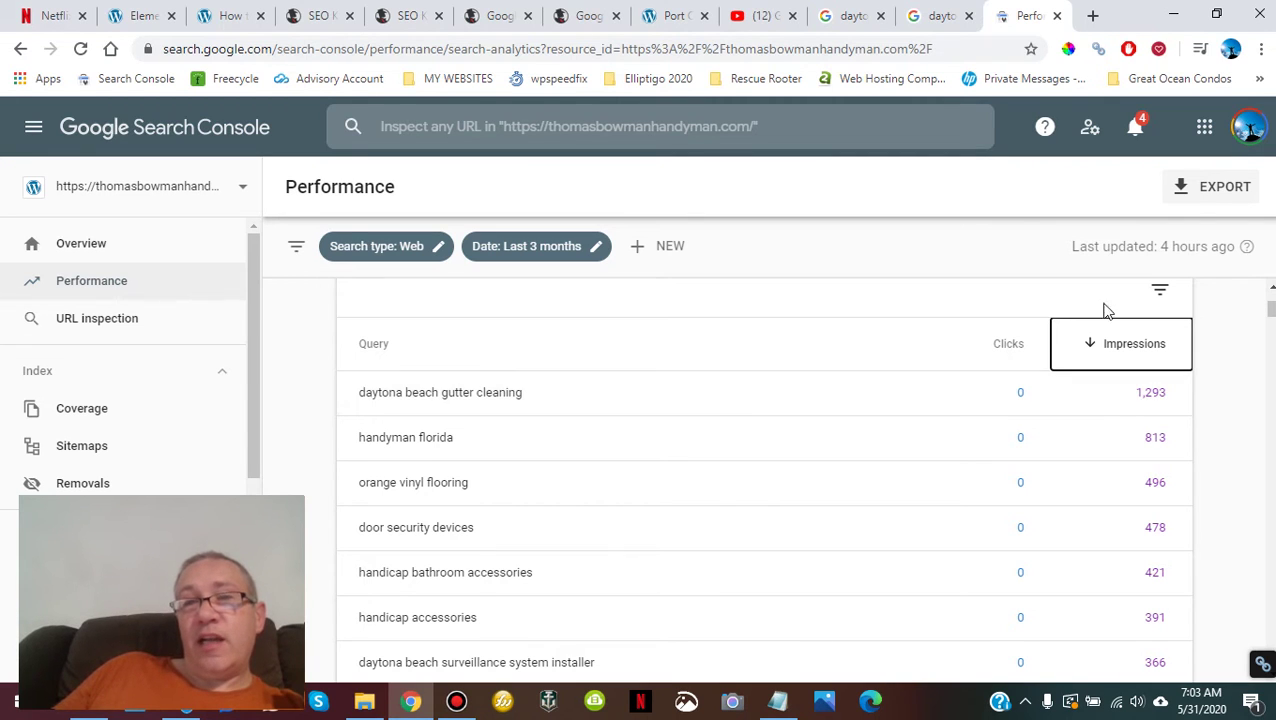
pyautogui.click(922, 12)
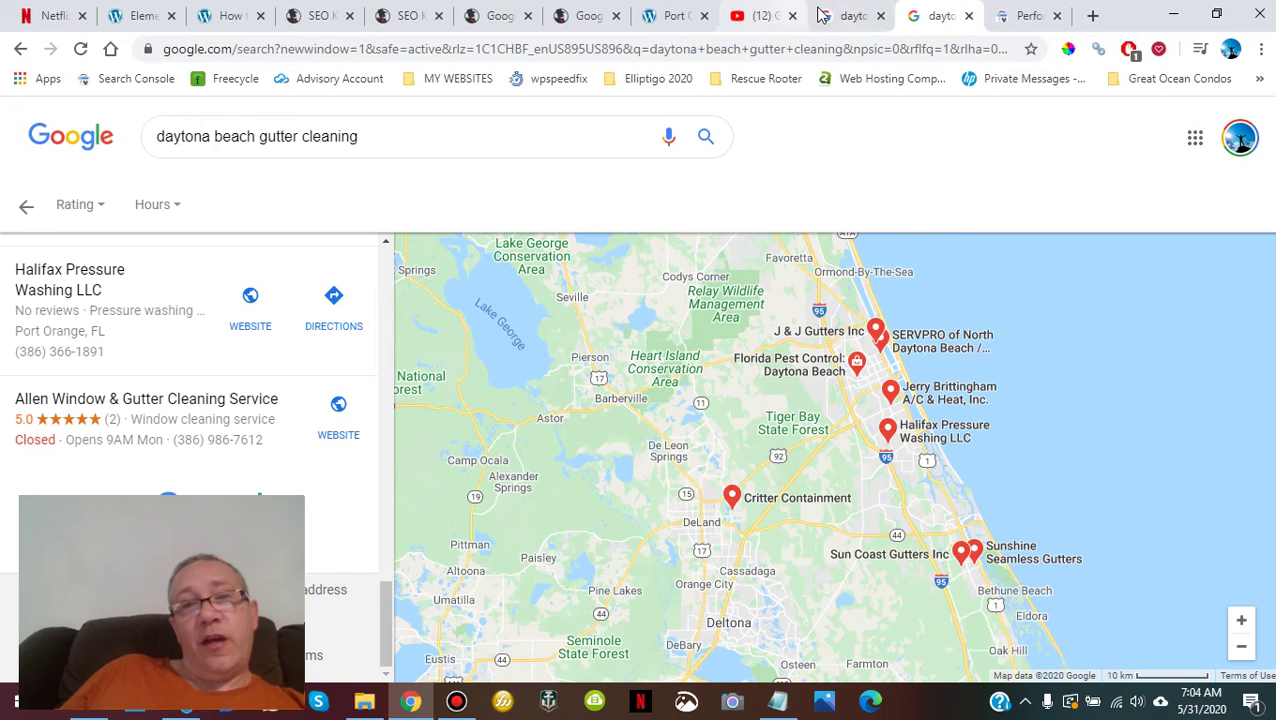
# - Review the handyman site's Port Orange rain gutter page, covering its images, cleaning, repair and capping sections, and embedded video
pyautogui.click(668, 22)
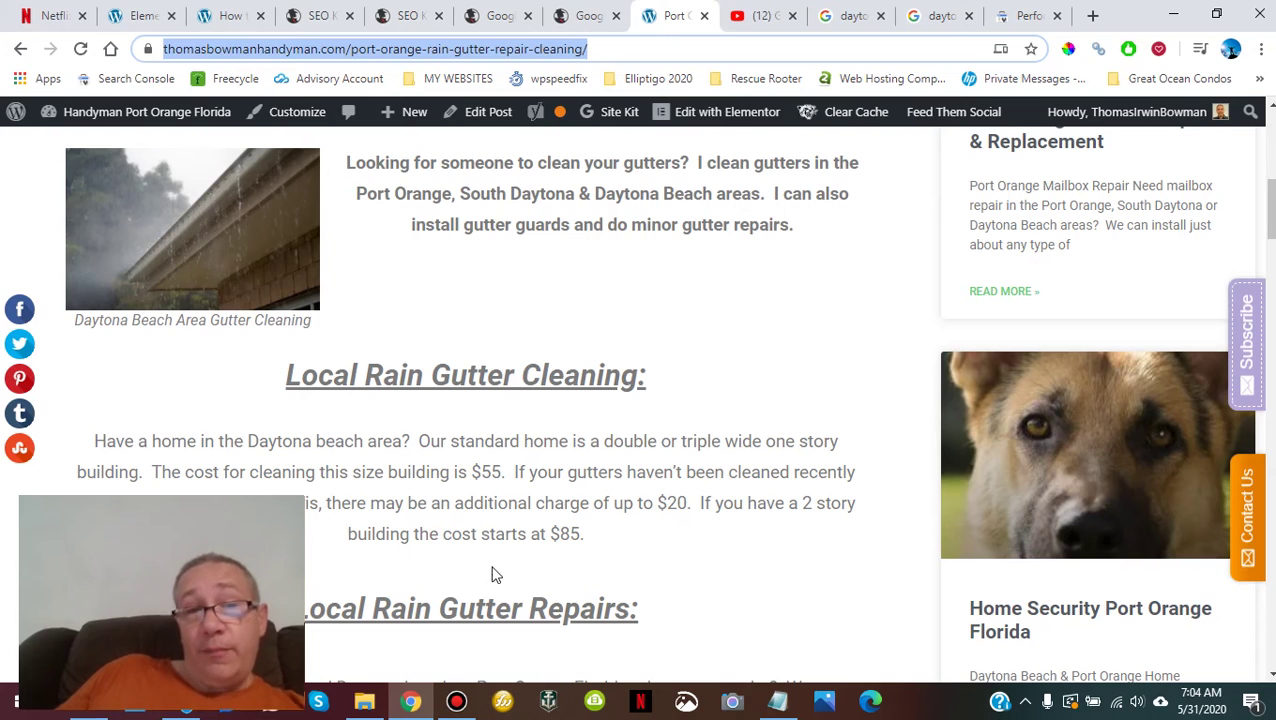
pyautogui.rightClick(227, 238)
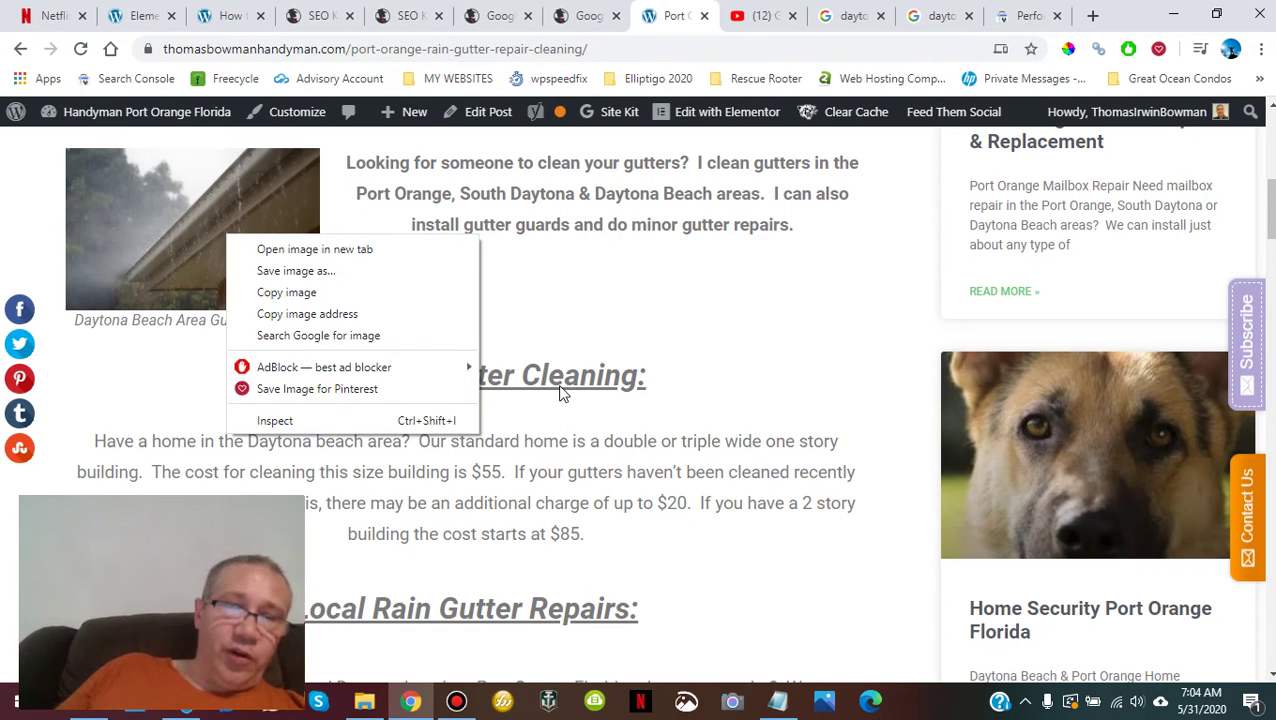
pyautogui.scroll(-20, 563, 375)
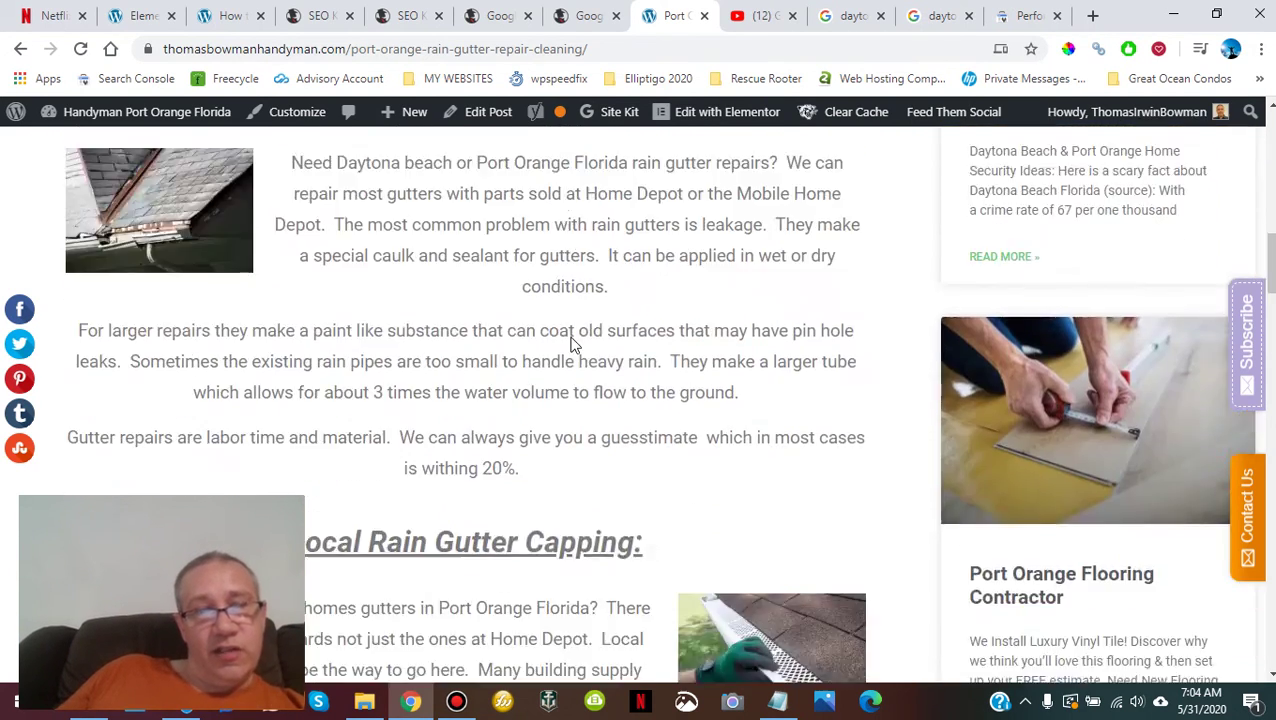
pyautogui.scroll(-7, 575, 343)
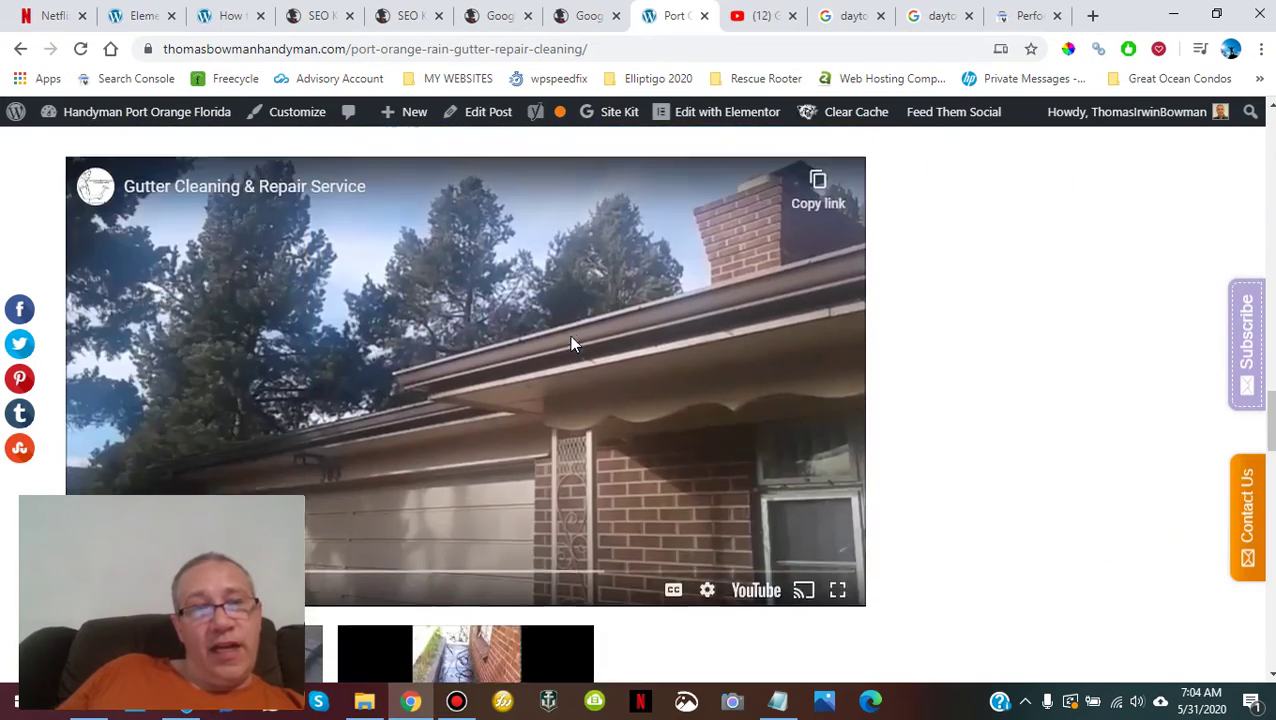